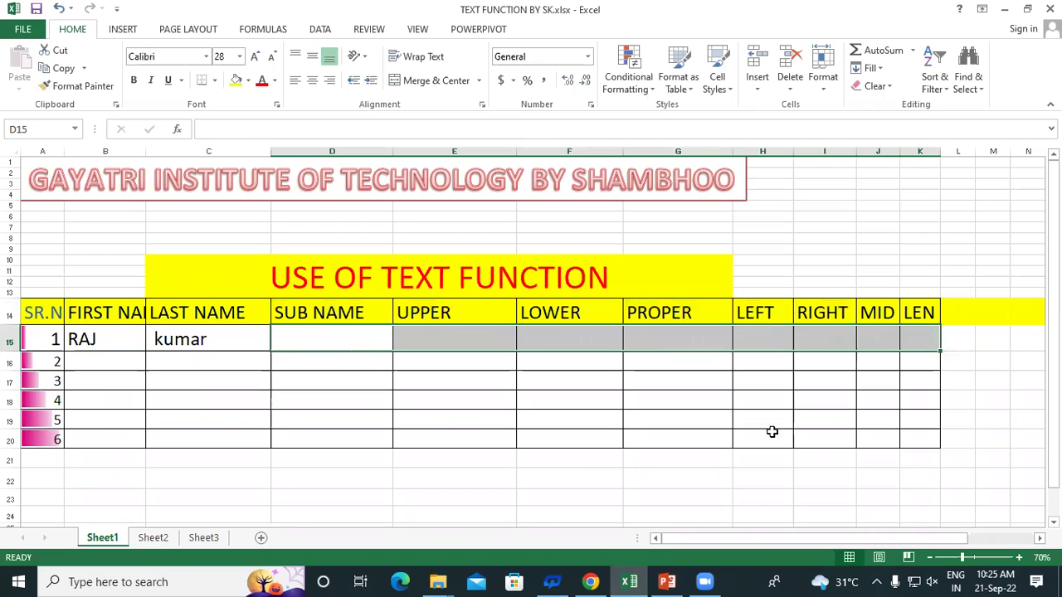
Drag the column A and column B borders wider to fit SR.NO and FIRST NAME
{"action": "left_click", "coordinate": [245, 355]}
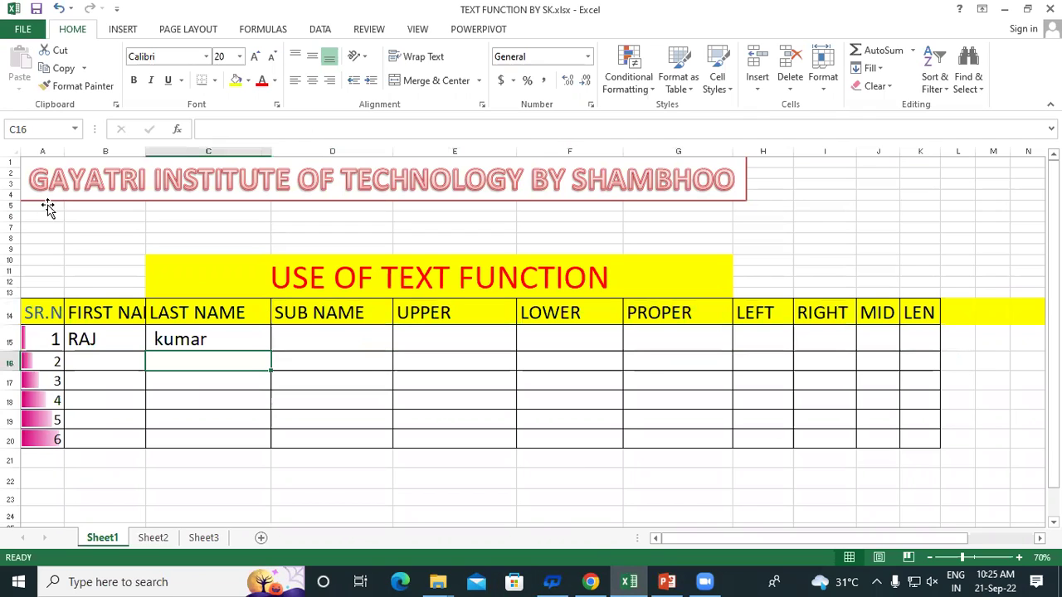
{"action": "left_click_drag", "start_coordinate": [64, 154], "coordinate": [90, 154]}
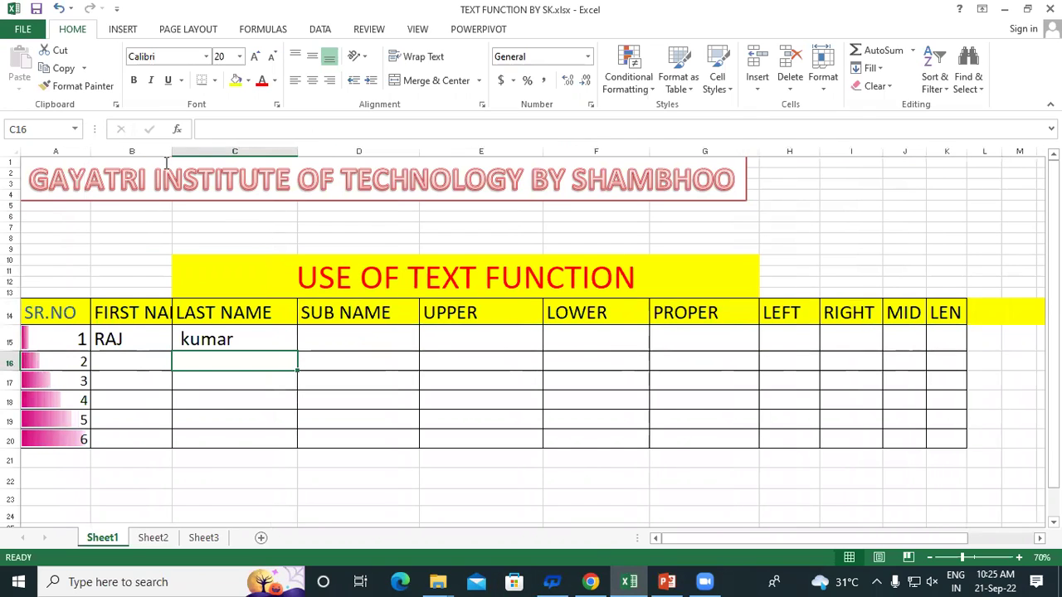
{"action": "left_click_drag", "start_coordinate": [171, 151], "coordinate": [217, 156]}
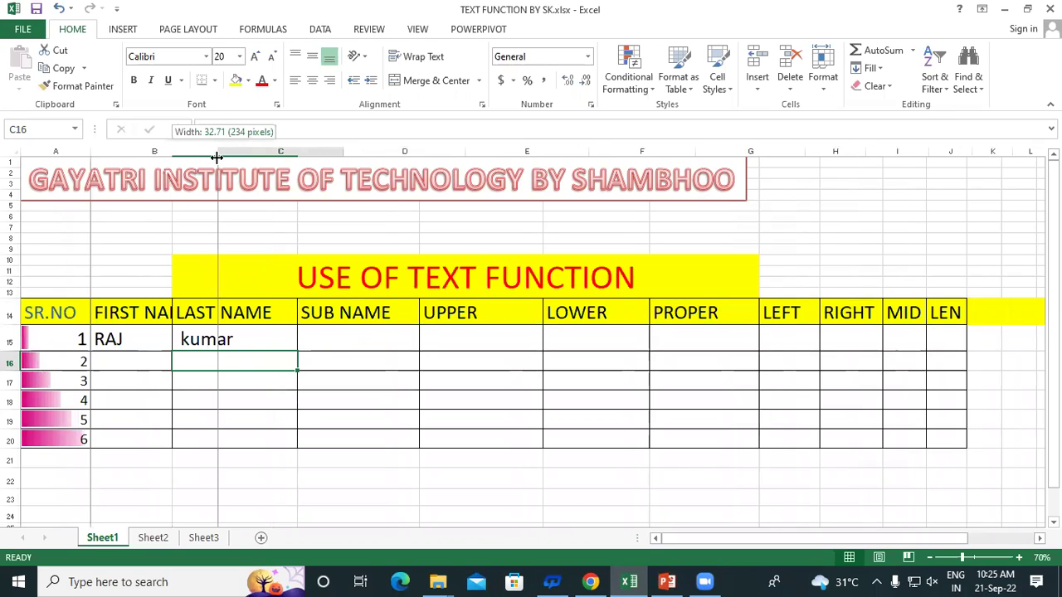
Review the LAST NAME and SUB NAME headings and select the name entries in B15:C20
{"action": "left_click", "coordinate": [253, 315]}
{"action": "left_click", "coordinate": [391, 313]}
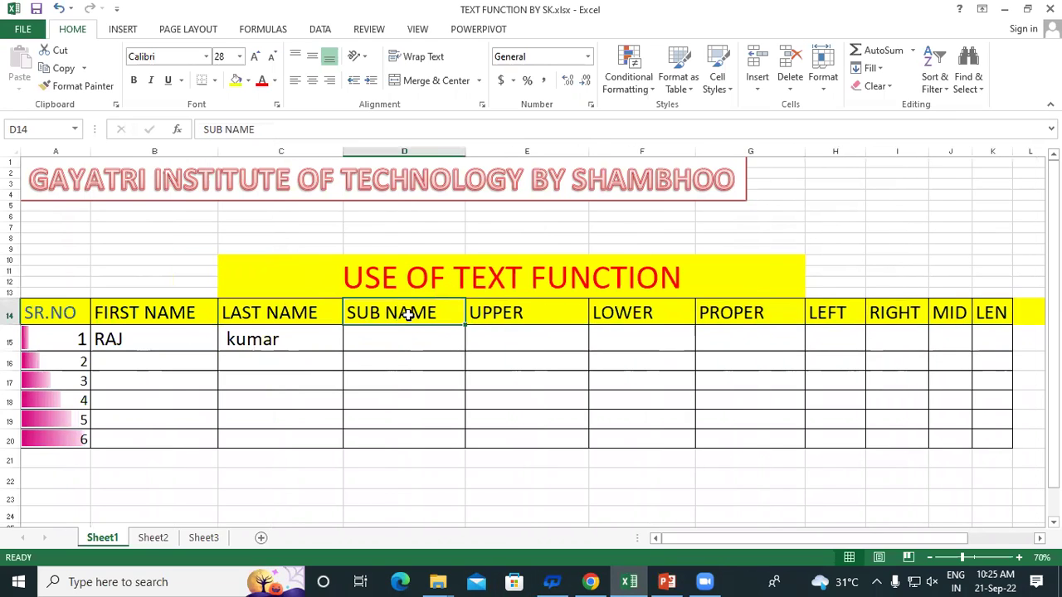
{"action": "left_click", "coordinate": [136, 343]}
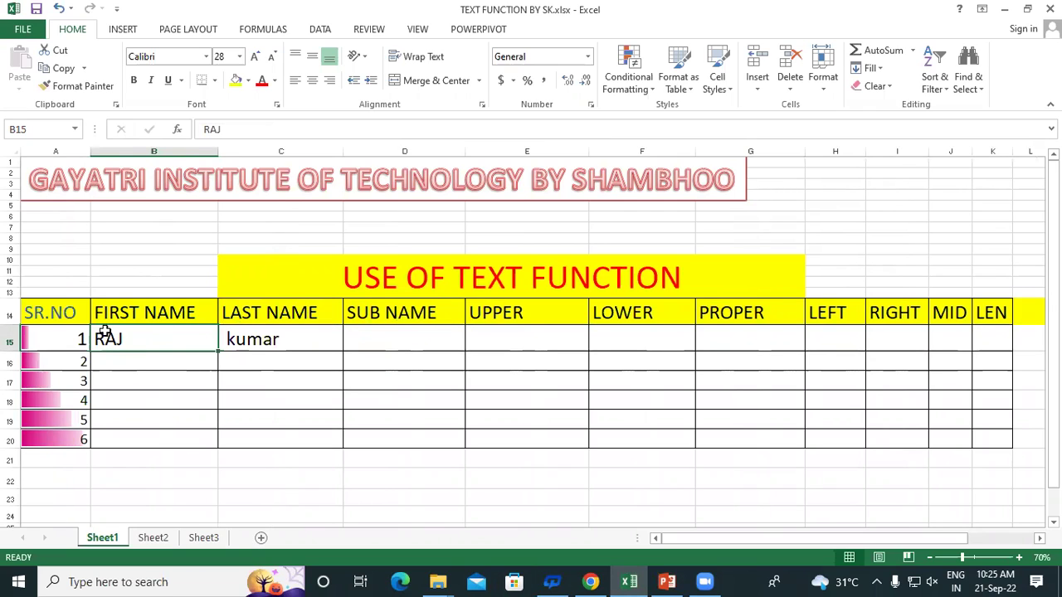
{"action": "left_click_drag", "start_coordinate": [136, 339], "coordinate": [138, 446]}
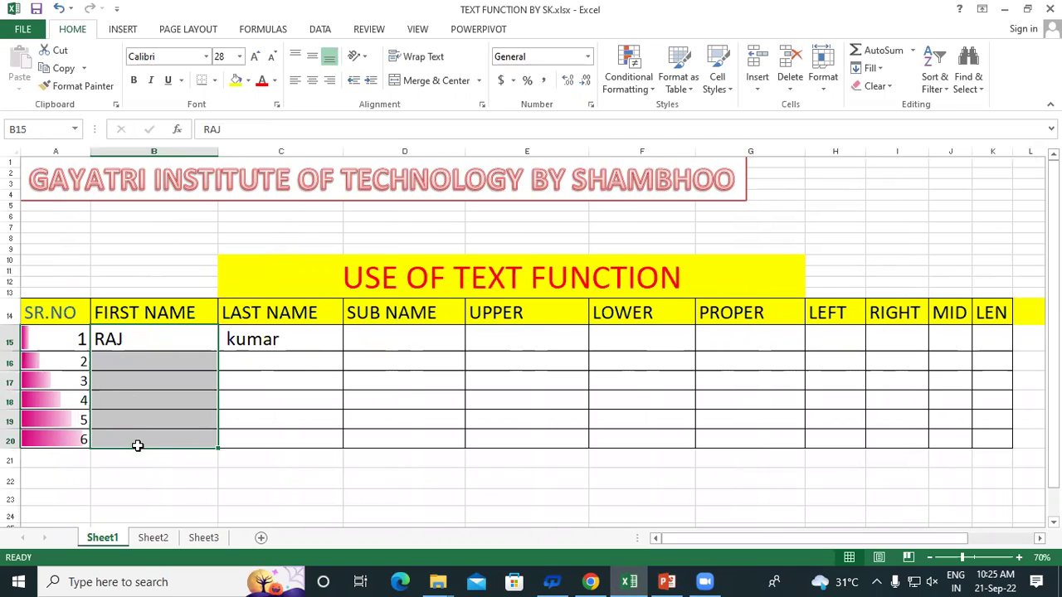
{"action": "left_click", "coordinate": [260, 312]}
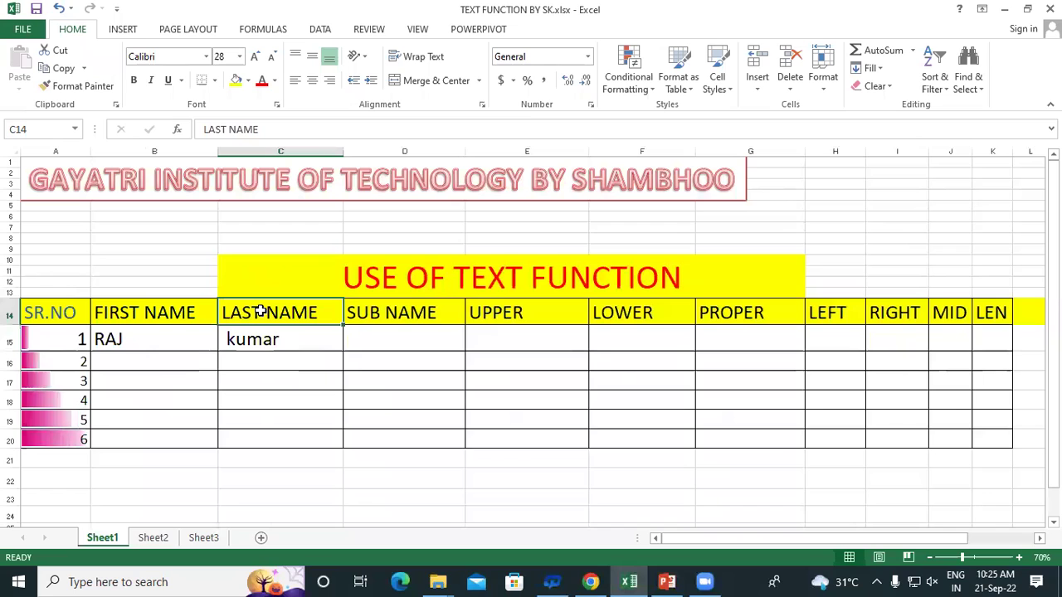
{"action": "left_click_drag", "start_coordinate": [240, 339], "coordinate": [253, 441]}
{"action": "left_click", "coordinate": [153, 341]}
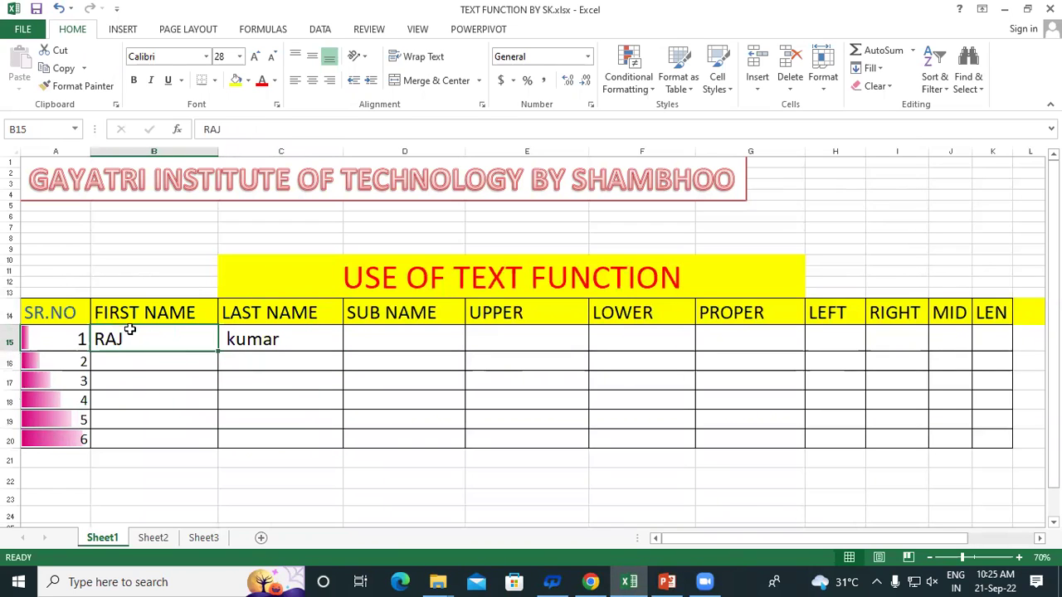
{"action": "left_click_drag", "start_coordinate": [140, 336], "coordinate": [144, 433]}
{"action": "left_click_drag", "start_coordinate": [237, 336], "coordinate": [255, 436]}
{"action": "left_click", "coordinate": [158, 334]}
{"action": "left_click", "coordinate": [369, 329]}
{"action": "left_click", "coordinate": [154, 363]}
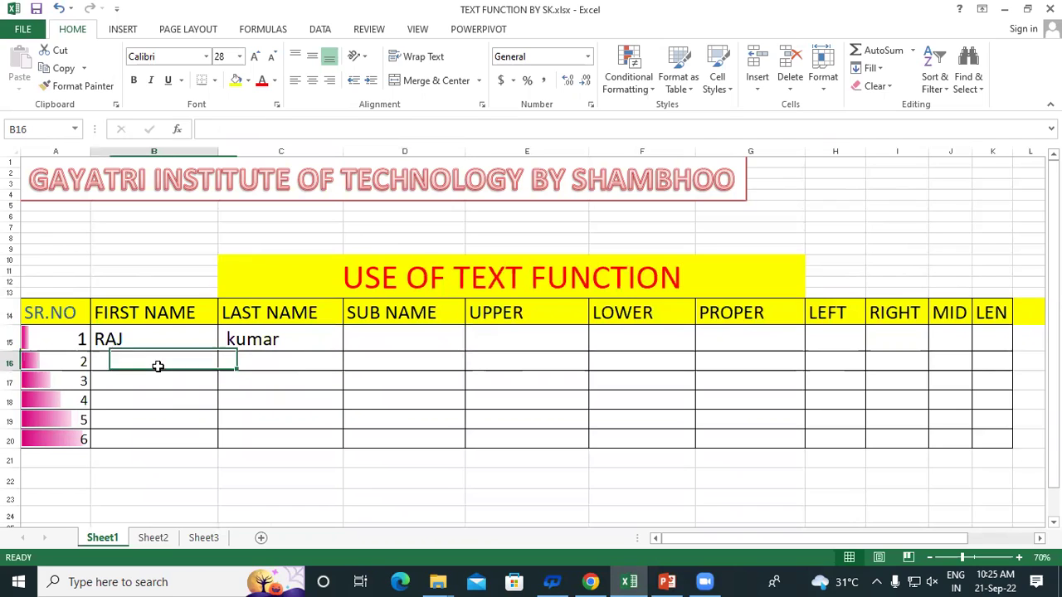
{"action": "left_click", "coordinate": [137, 333]}
{"action": "left_click_drag", "start_coordinate": [137, 332], "coordinate": [145, 434]}
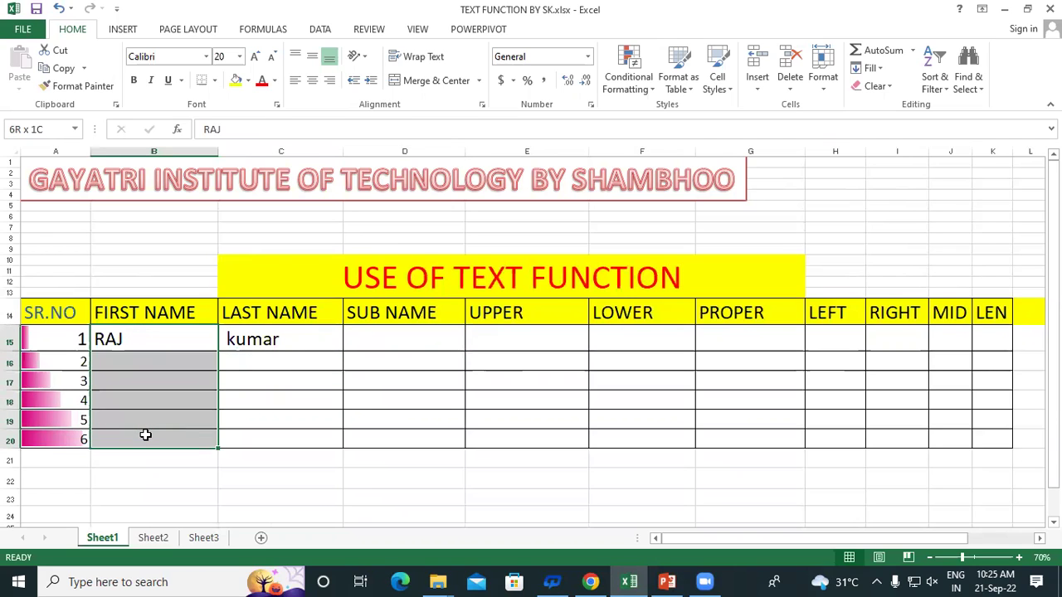
{"action": "left_click", "coordinate": [239, 339]}
{"action": "left_click_drag", "start_coordinate": [239, 339], "coordinate": [251, 456]}
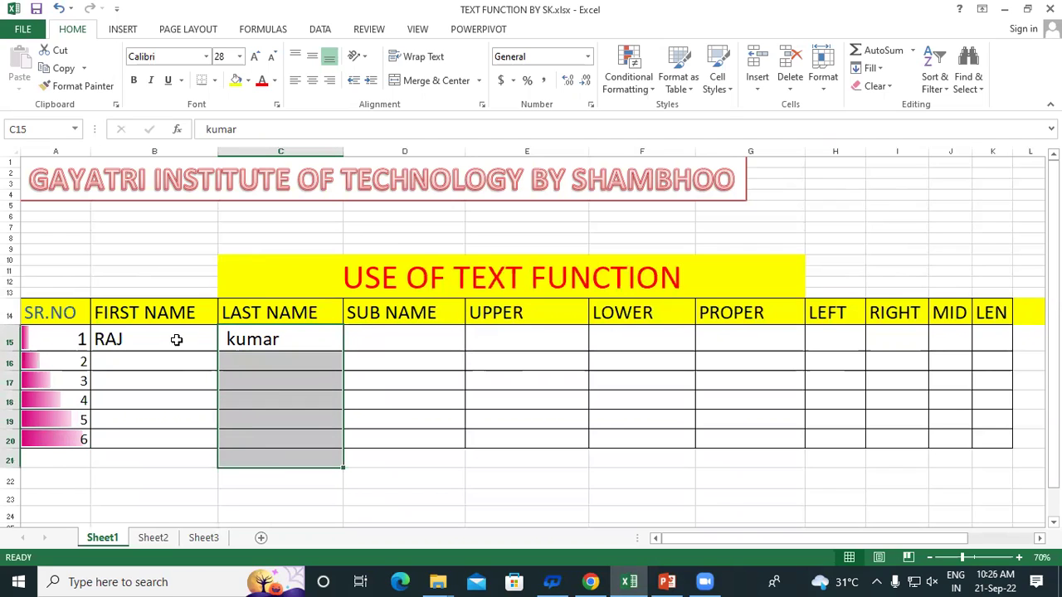
{"action": "left_click", "coordinate": [178, 340]}
{"action": "left_click", "coordinate": [267, 330]}
{"action": "left_click", "coordinate": [385, 336]}
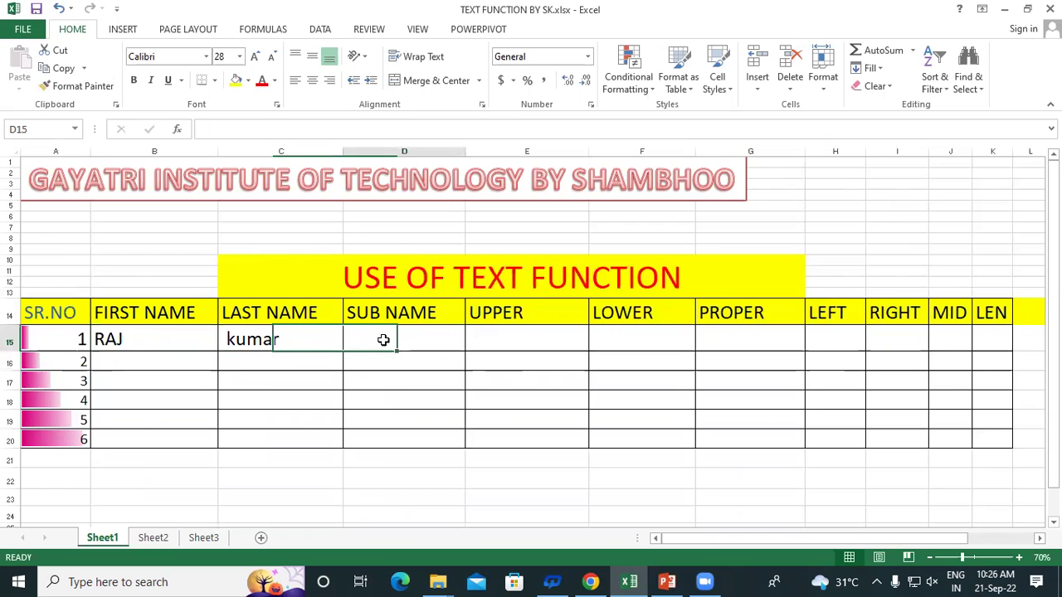
{"action": "left_click", "coordinate": [148, 334]}
{"action": "left_click", "coordinate": [266, 338]}
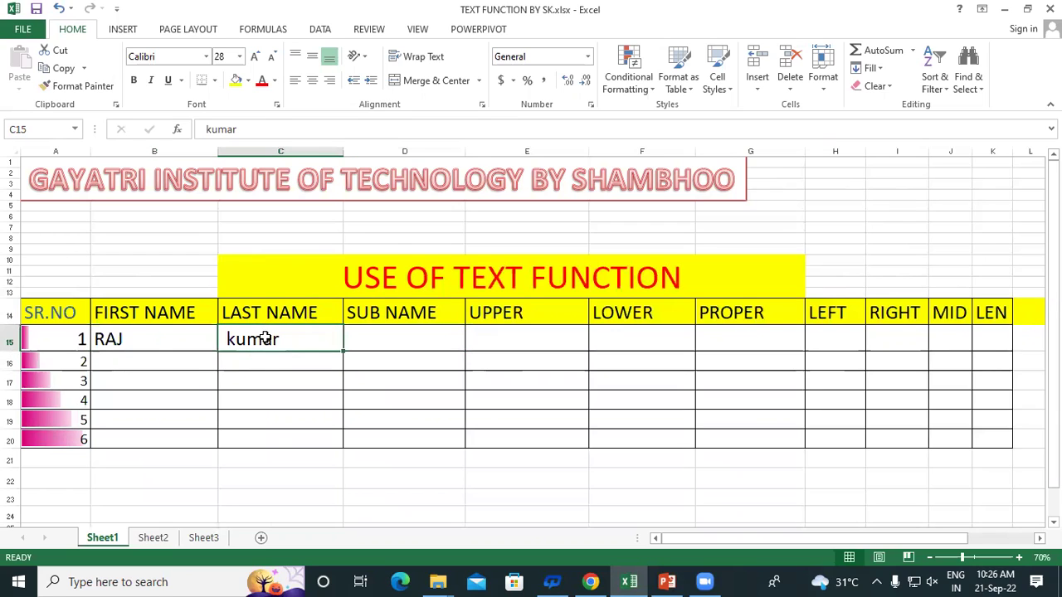
{"action": "left_click", "coordinate": [377, 344]}
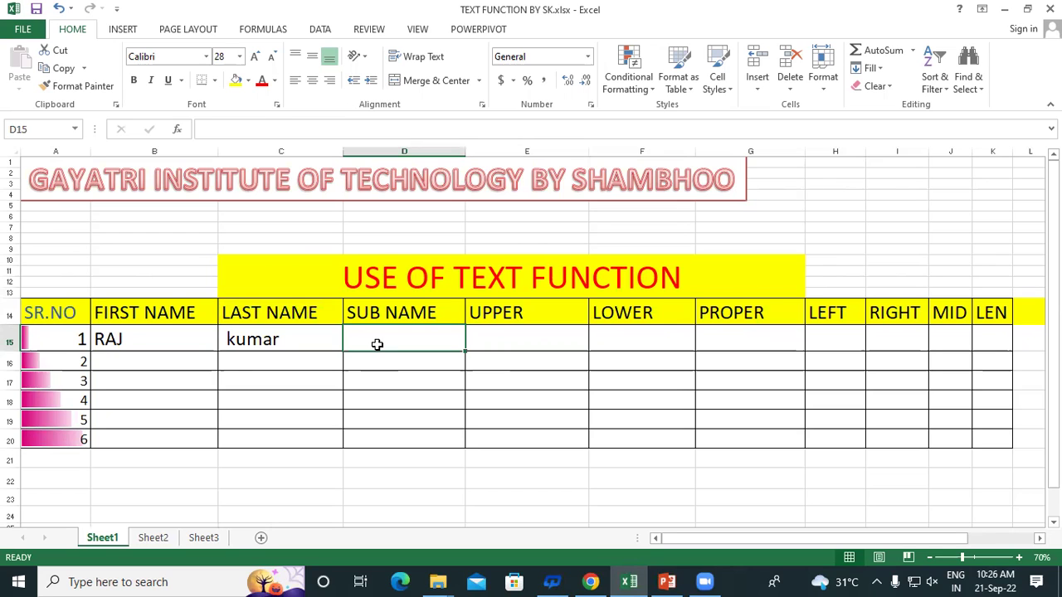
{"action": "scroll", "coordinate": [230, 367], "scroll_direction": "down", "scroll_amount": 3}
{"action": "left_click", "coordinate": [154, 241]}
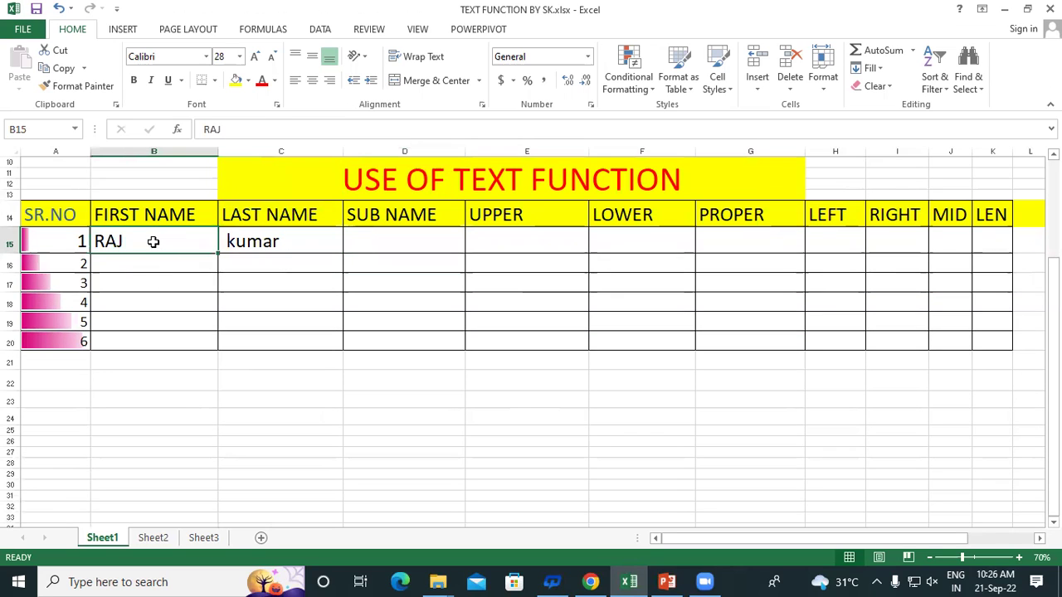
{"action": "left_click", "coordinate": [286, 215]}
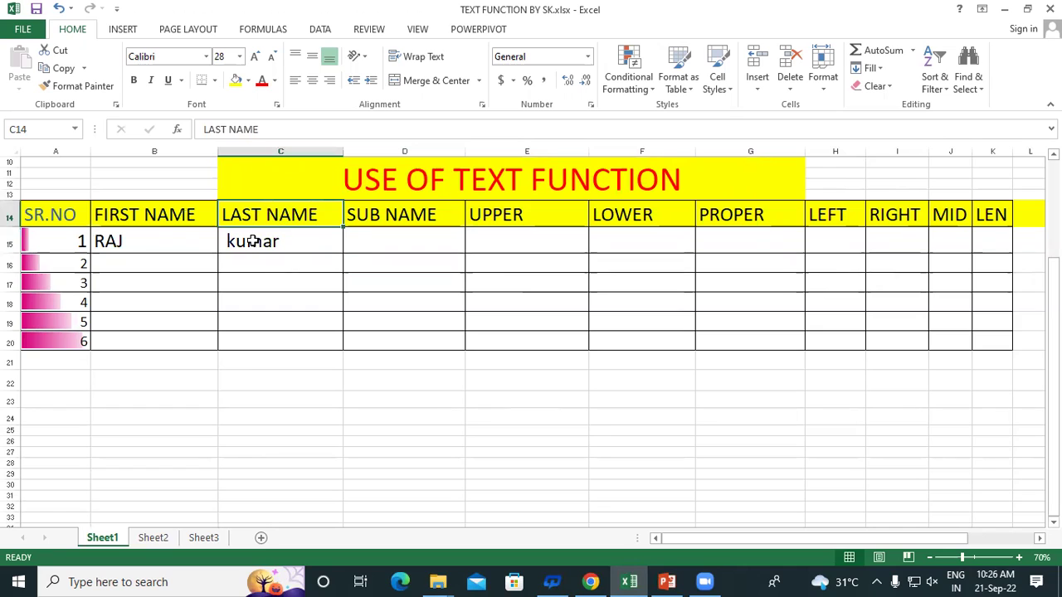
{"action": "left_click", "coordinate": [253, 241]}
{"action": "left_click", "coordinate": [160, 236]}
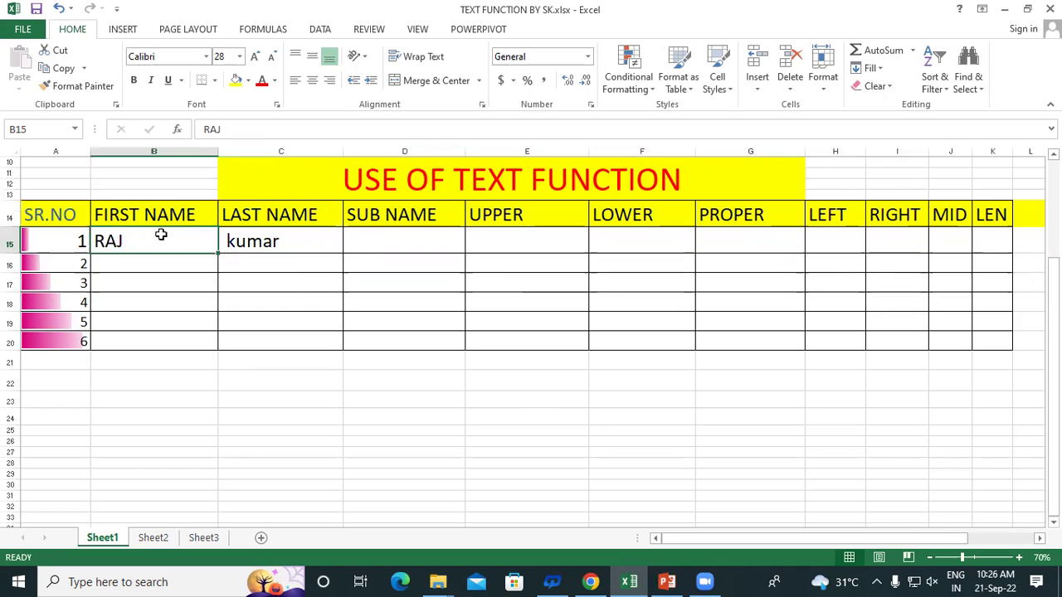
{"action": "left_click", "coordinate": [253, 237]}
{"action": "left_click_drag", "start_coordinate": [166, 239], "coordinate": [261, 241]}
{"action": "left_click", "coordinate": [391, 237]}
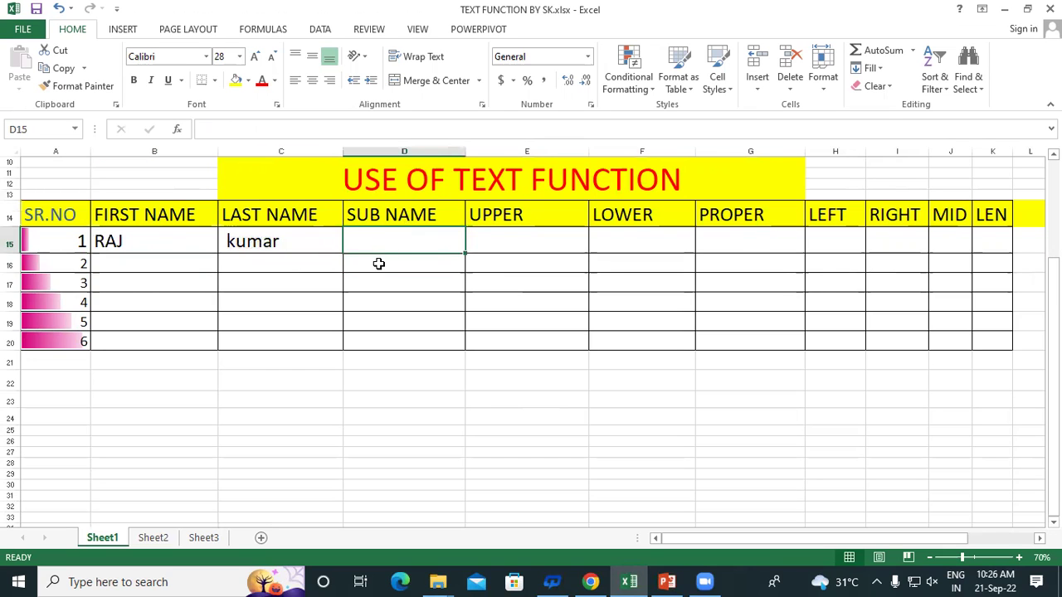
{"action": "scroll", "coordinate": [379, 263], "scroll_direction": "up", "scroll_amount": 2}
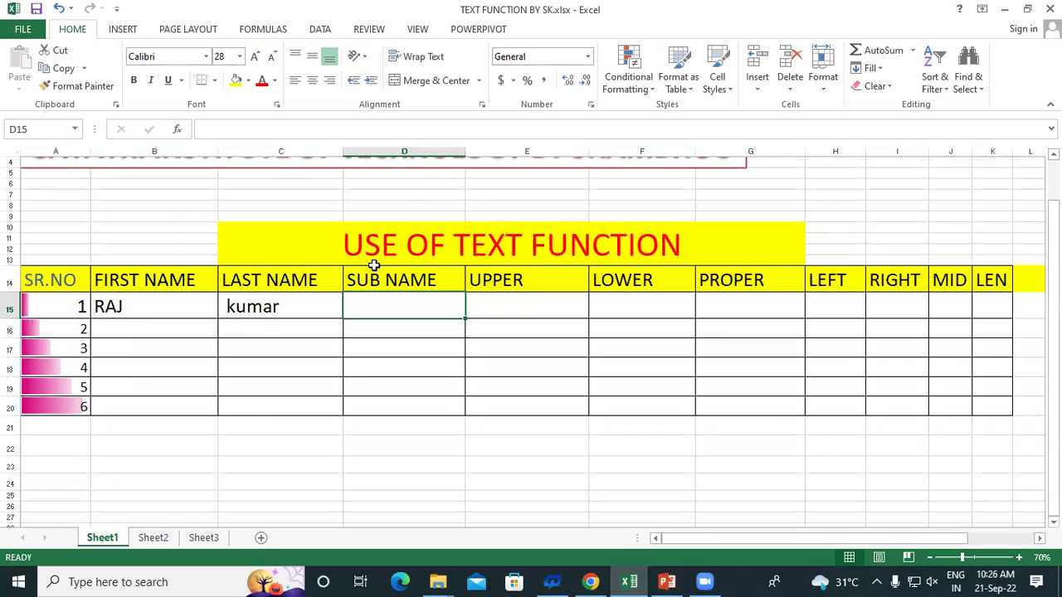
{"action": "scroll", "coordinate": [393, 312], "scroll_direction": "down", "scroll_amount": 2}
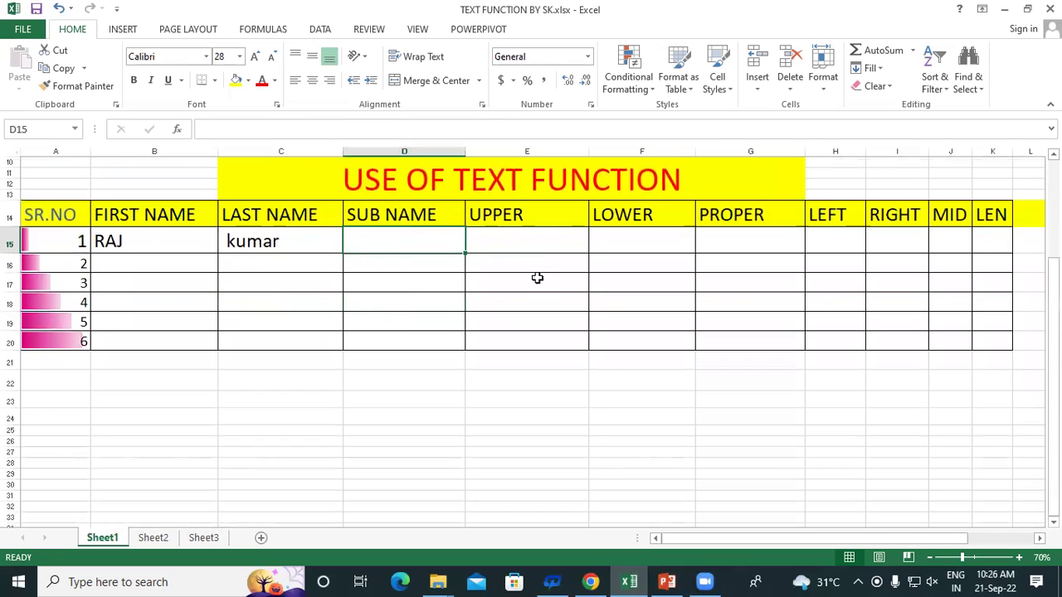
{"action": "type", "text": "="}
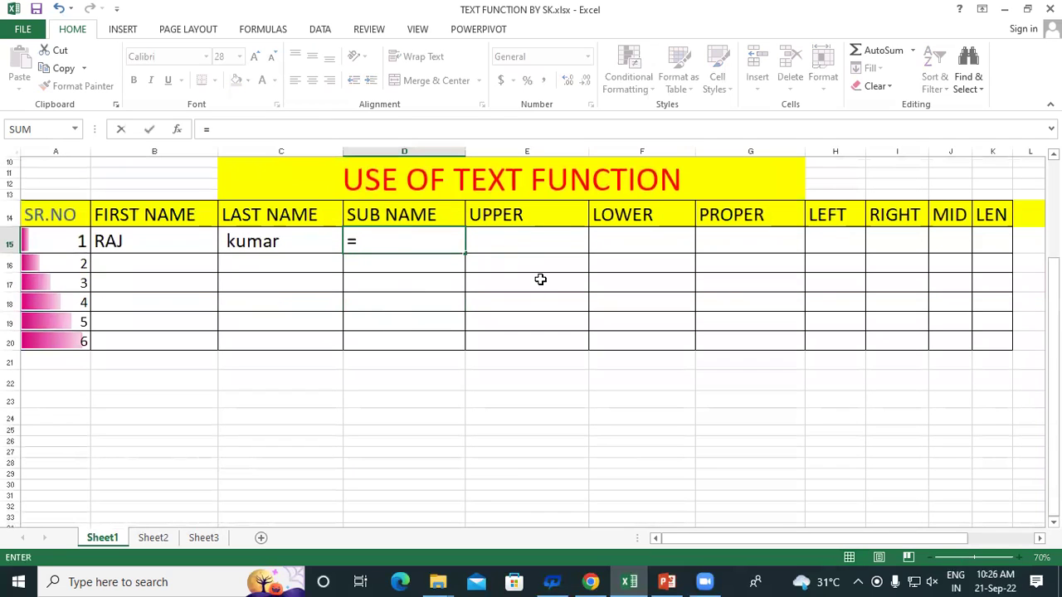
{"action": "type", "text": "con"}
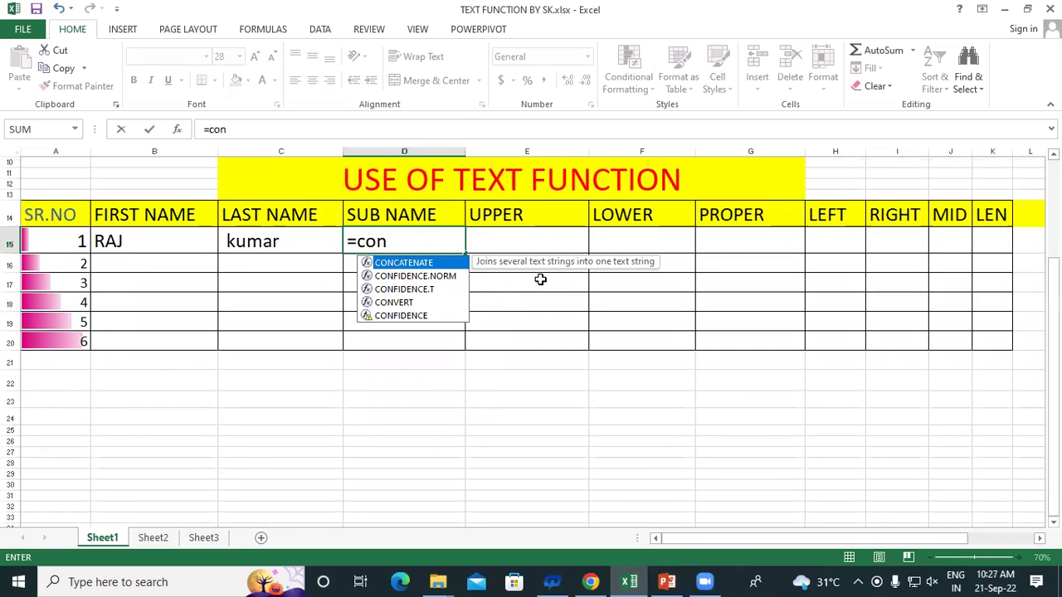
{"action": "type", "text": "ca"}
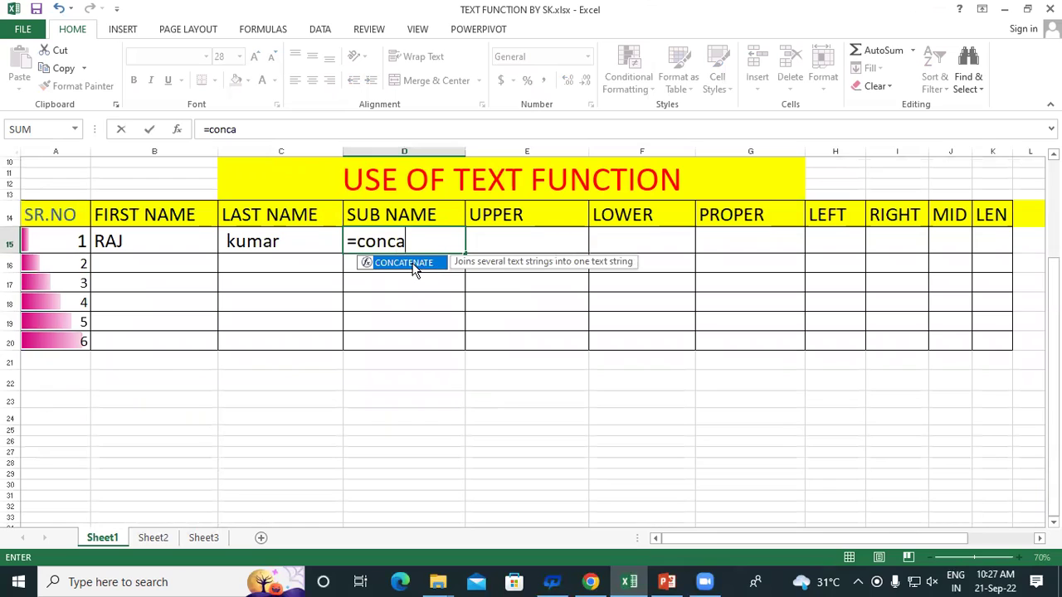
{"action": "double_click", "coordinate": [417, 263]}
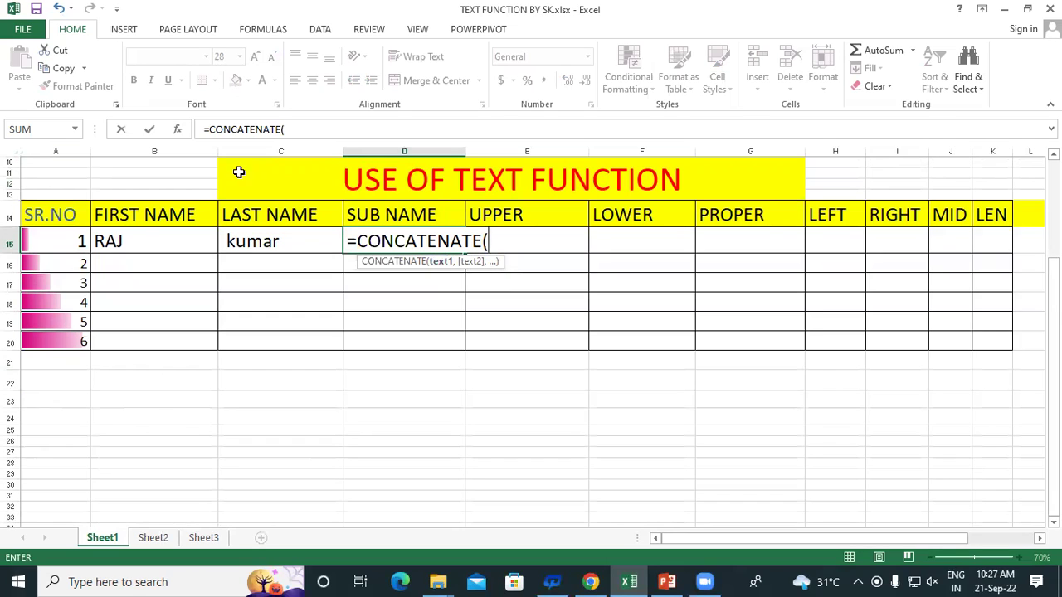
{"action": "left_click", "coordinate": [139, 240]}
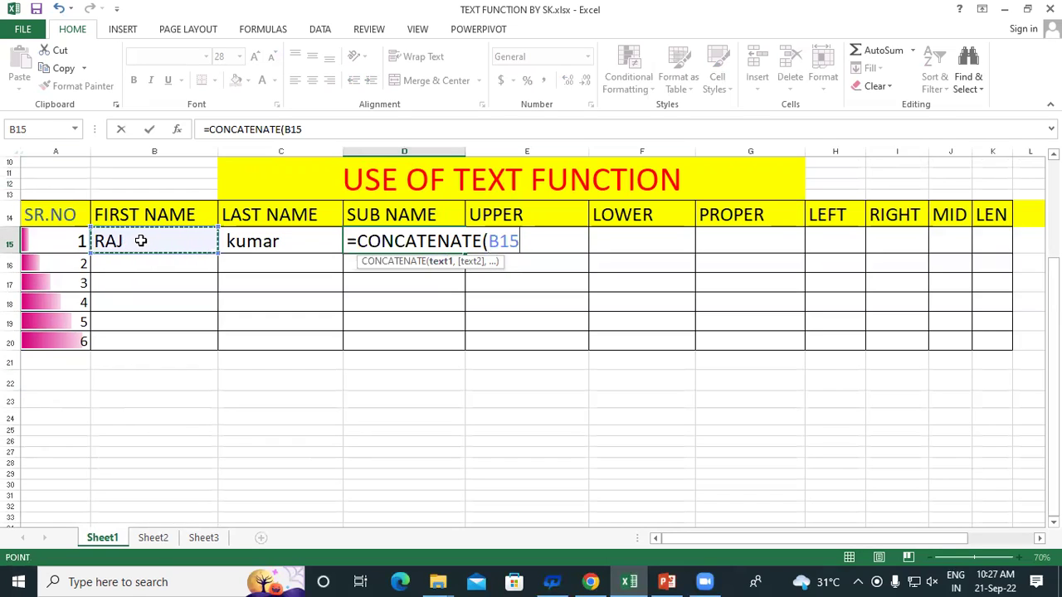
{"action": "type", "text": ","}
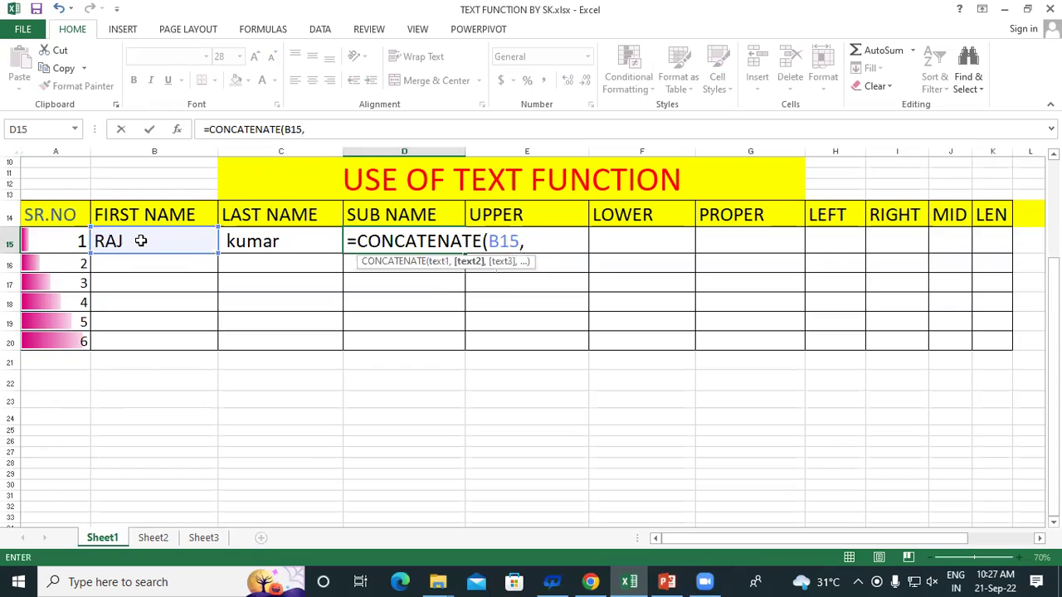
{"action": "left_click", "coordinate": [263, 240]}
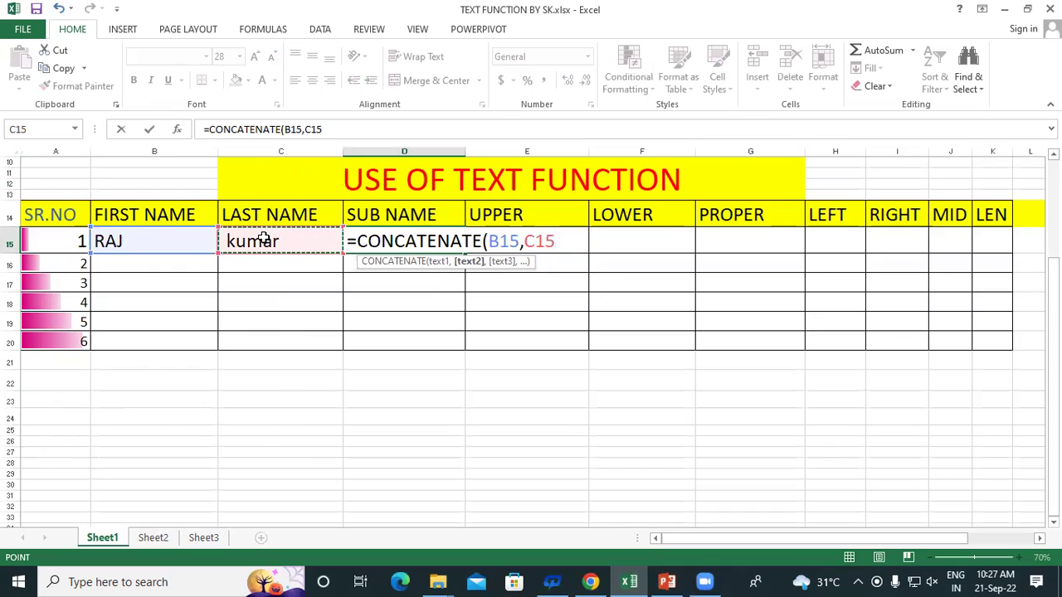
{"action": "type", "text": ")"}
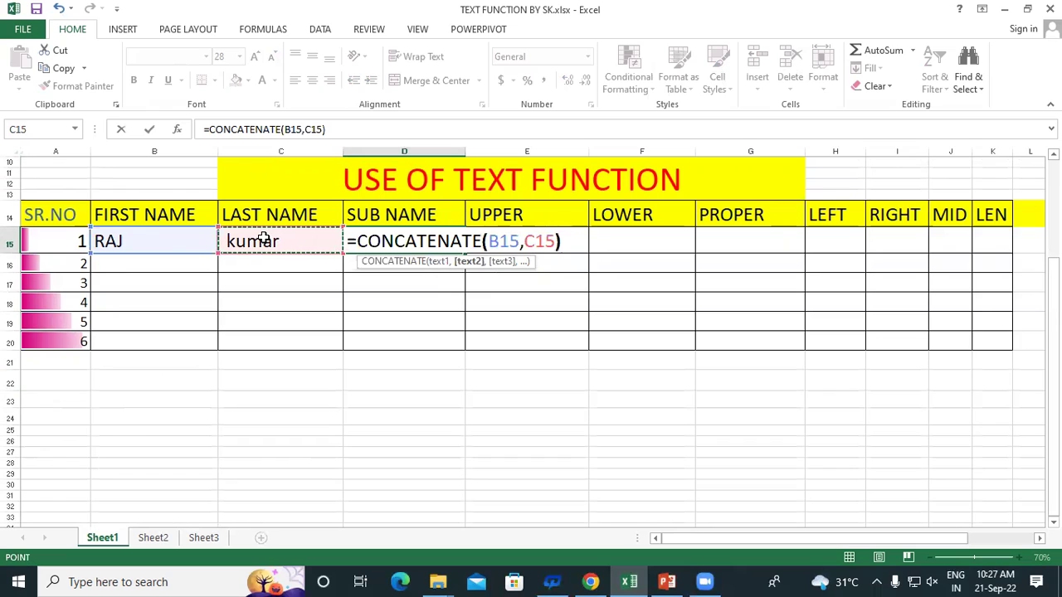
{"action": "key", "text": "Return"}
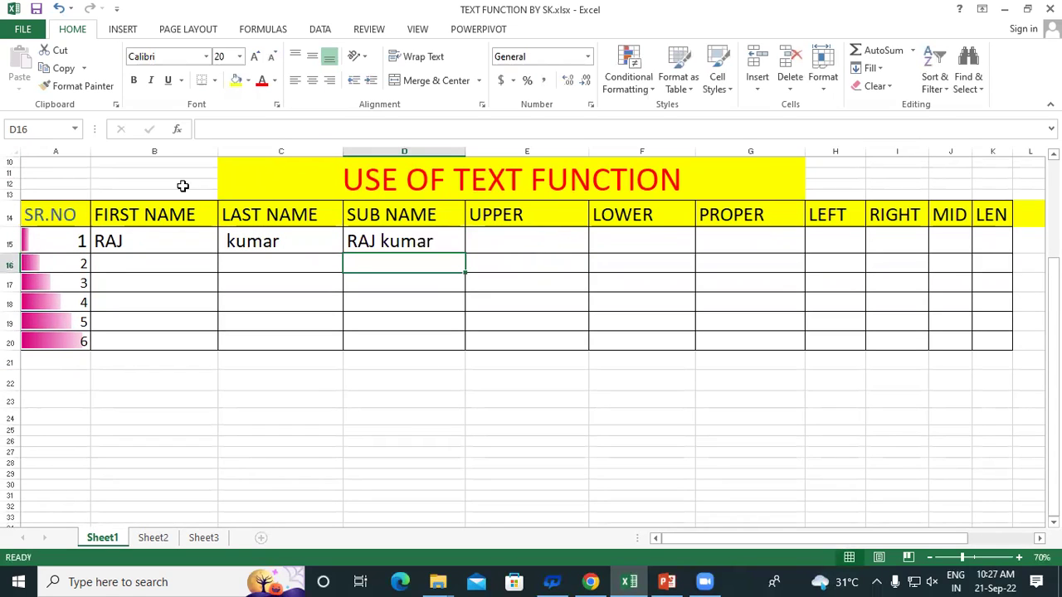
{"action": "left_click", "coordinate": [137, 238]}
{"action": "left_click", "coordinate": [267, 239]}
{"action": "left_click", "coordinate": [133, 240]}
{"action": "left_click_drag", "start_coordinate": [201, 238], "coordinate": [274, 243]}
{"action": "left_click", "coordinate": [274, 302]}
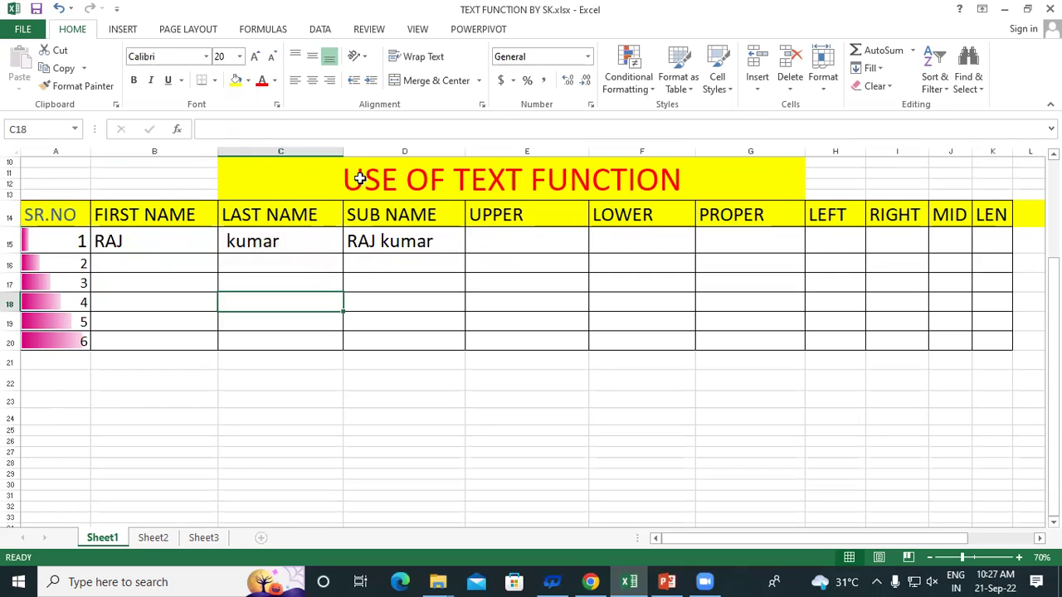
{"action": "left_click", "coordinate": [383, 240]}
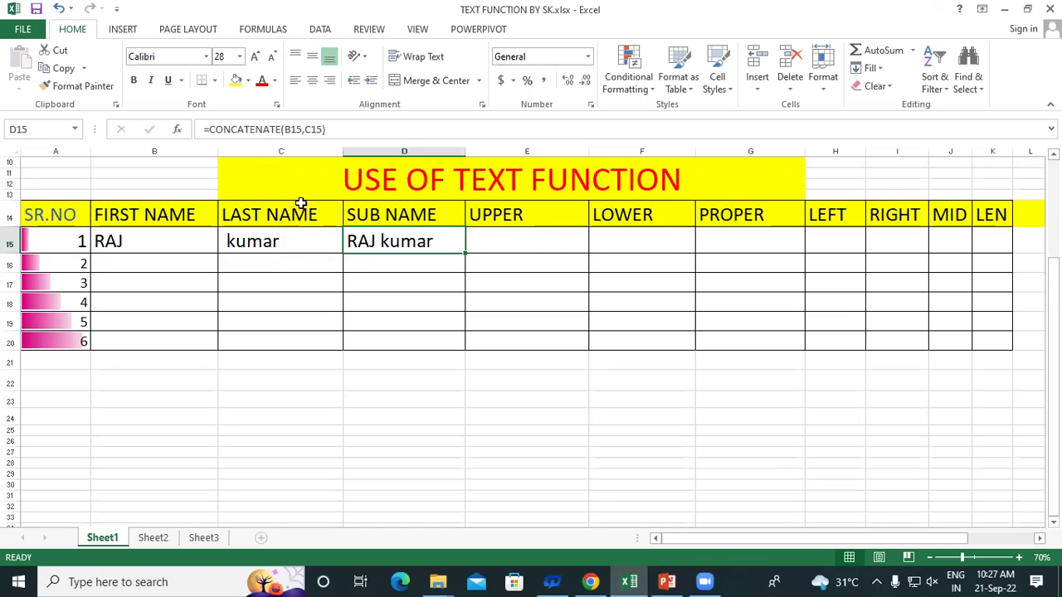
{"action": "left_click", "coordinate": [262, 319]}
{"action": "left_click", "coordinate": [156, 243]}
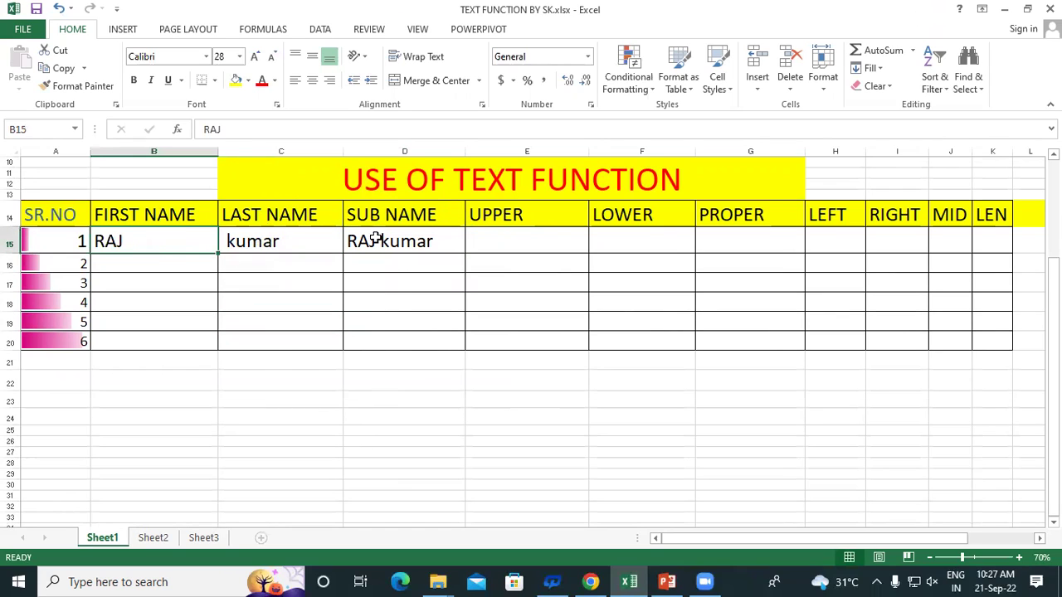
{"action": "left_click", "coordinate": [133, 265]}
{"action": "left_click", "coordinate": [224, 274]}
{"action": "left_click", "coordinate": [188, 269]}
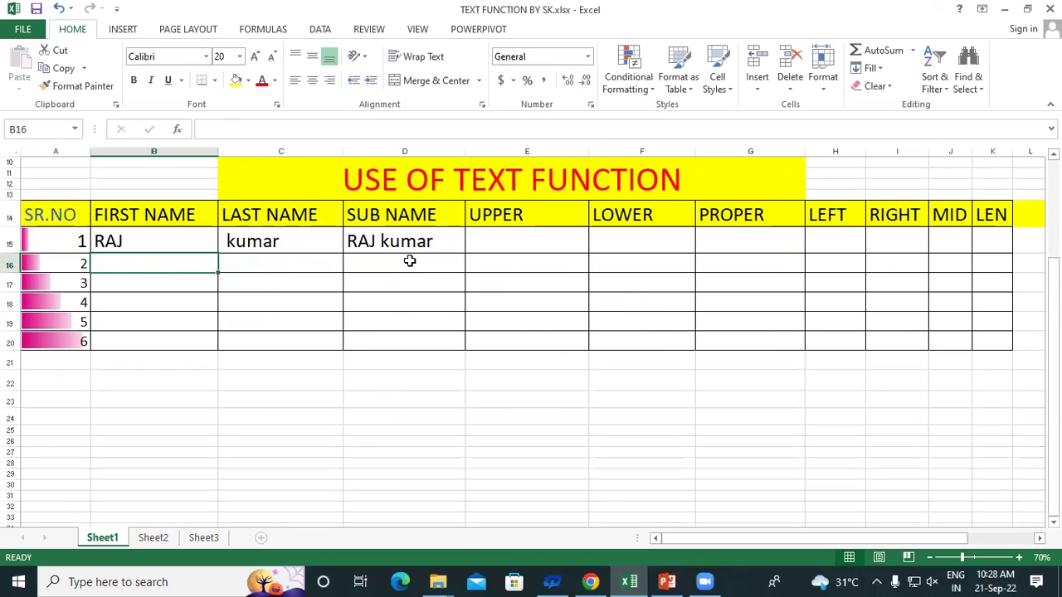
{"action": "left_click", "coordinate": [151, 238]}
{"action": "left_click", "coordinate": [389, 241]}
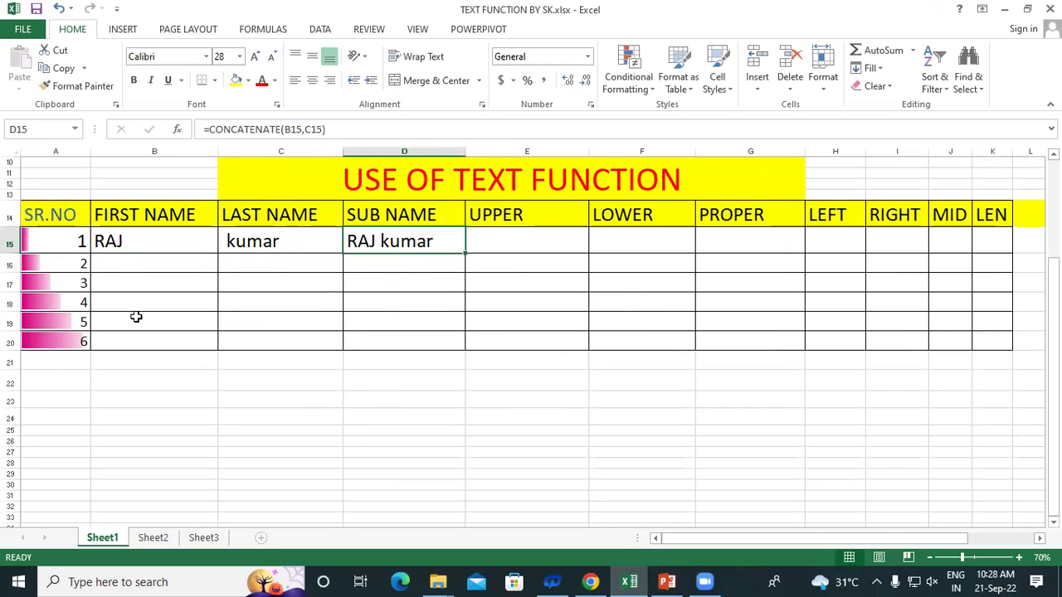
{"action": "left_click", "coordinate": [124, 264]}
{"action": "type", "text": "raj"}
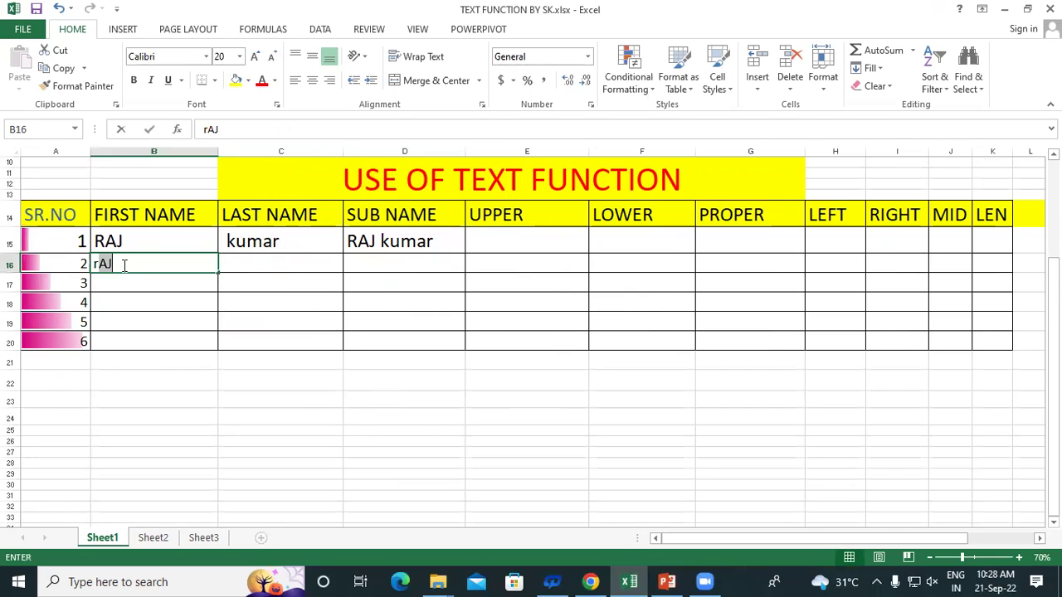
{"action": "key", "text": "BackSpace"}
{"action": "key", "text": "BackSpace"}
{"action": "key", "text": "BackSpace"}
{"action": "key", "text": "Tab"}
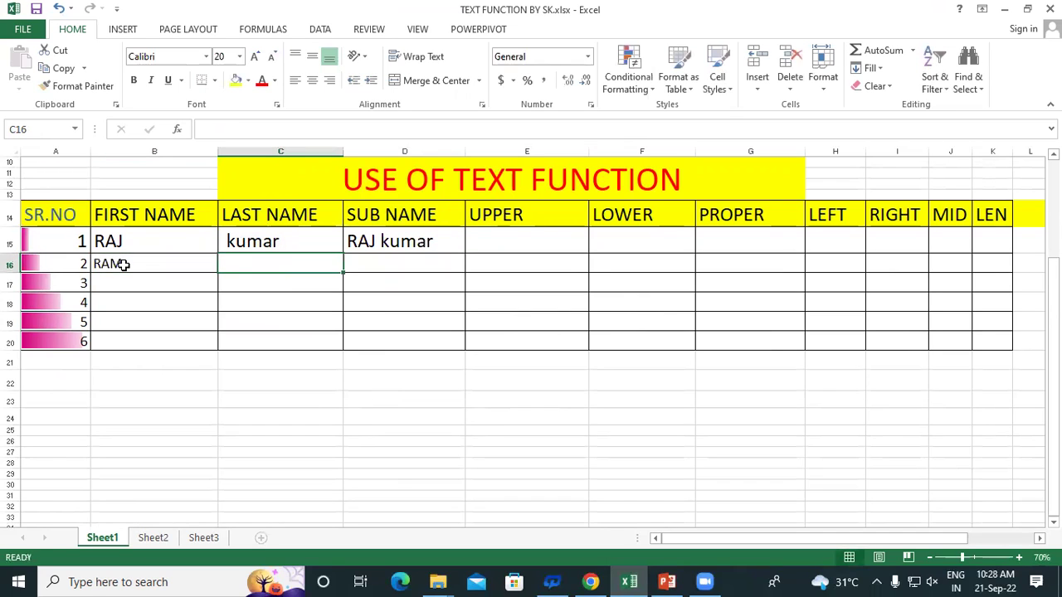
{"action": "key", "text": "Tab"}
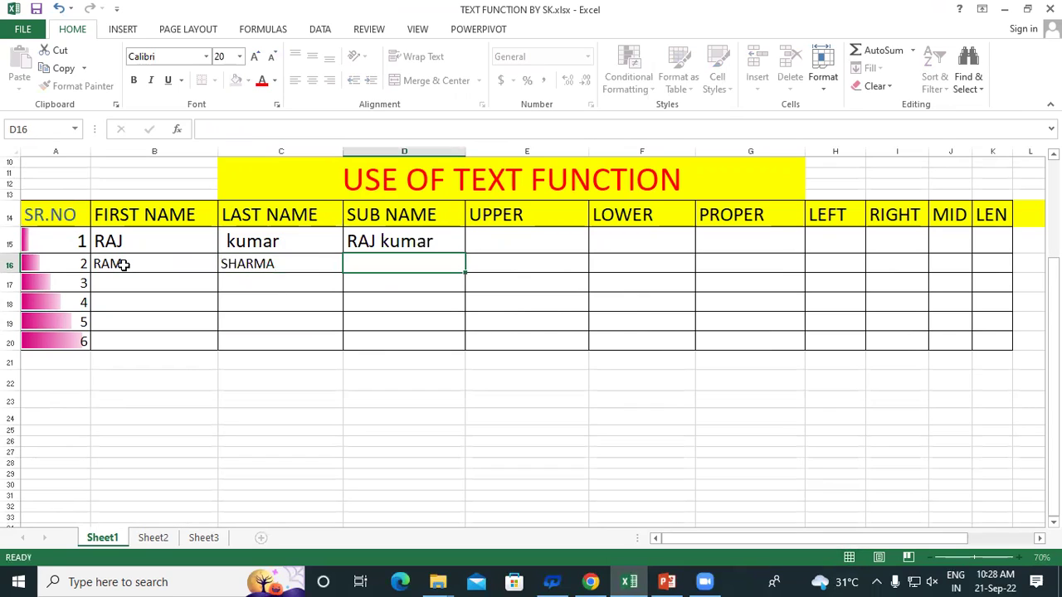
{"action": "left_click", "coordinate": [129, 283]}
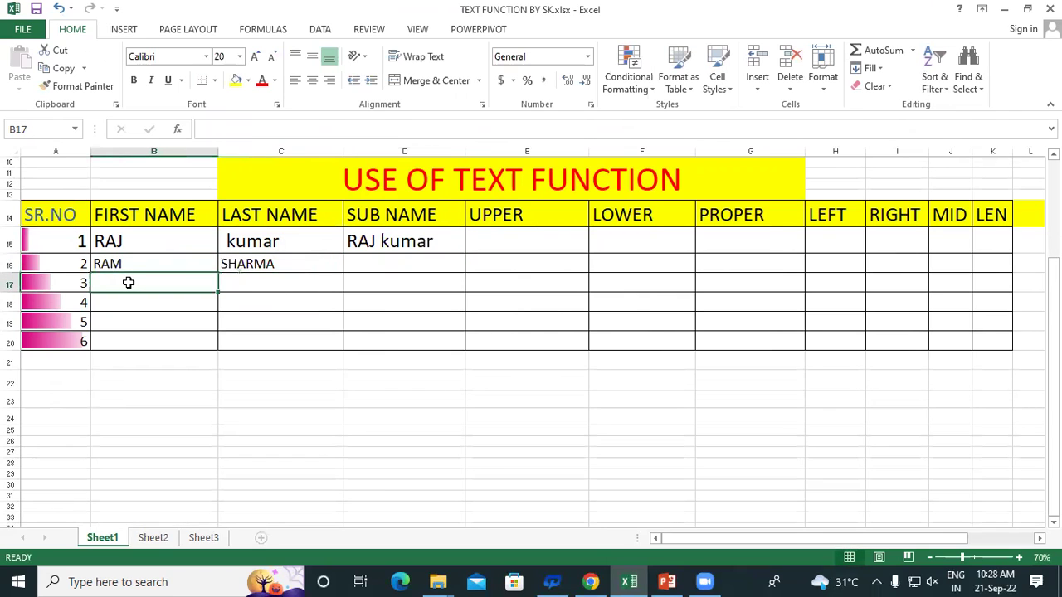
{"action": "key", "text": "Tab"}
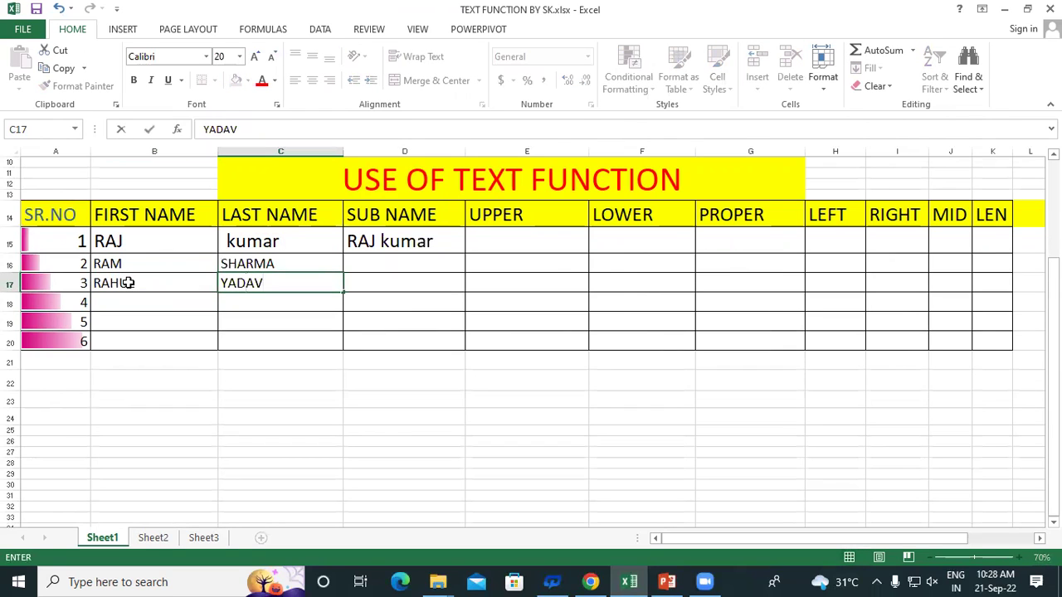
{"action": "key", "text": "Return"}
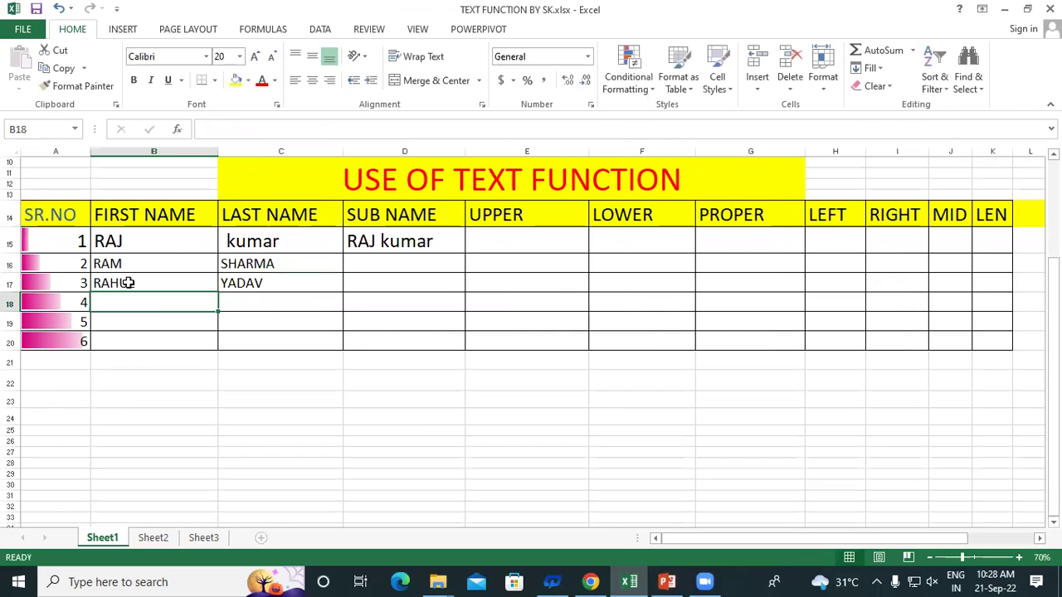
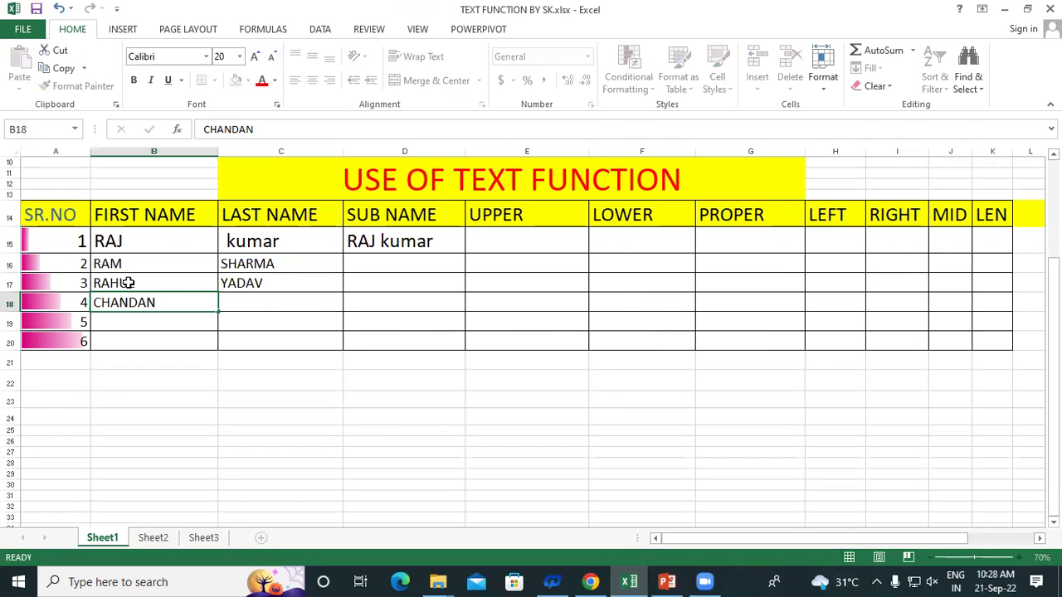
{"action": "key", "text": "Tab"}
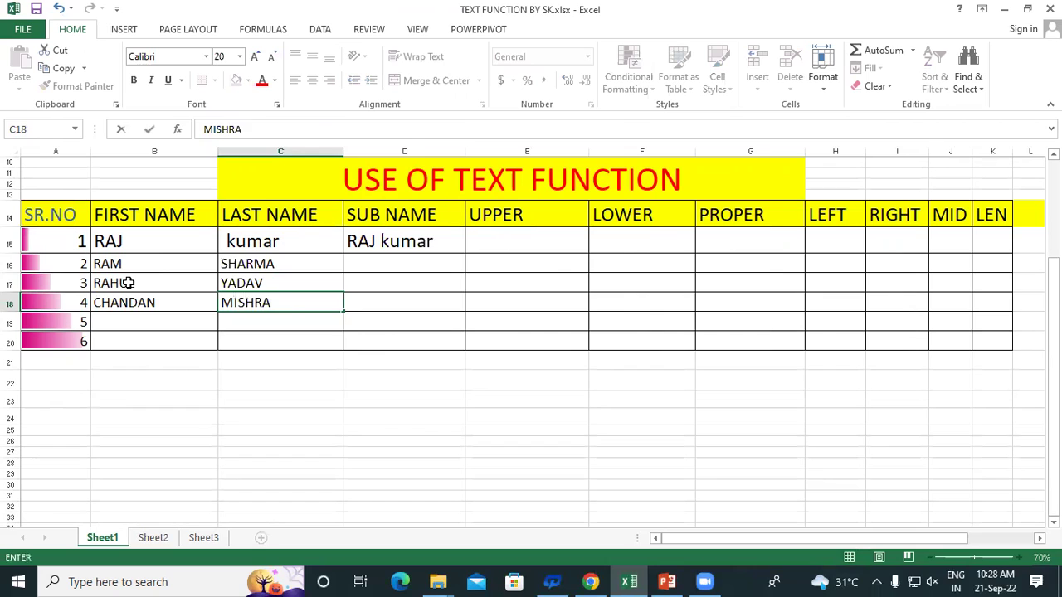
{"action": "key", "text": "Tab"}
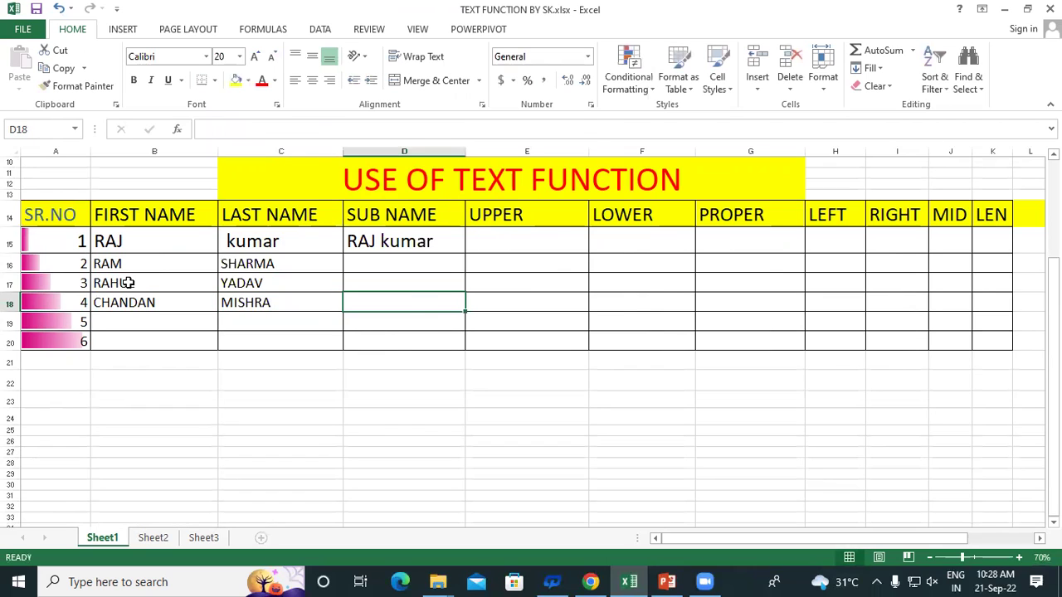
{"action": "left_click", "coordinate": [387, 240]}
Fill the joining formula down to D18 and add a leading space to SHARMA, YADAV and MISHRA
{"action": "left_click_drag", "start_coordinate": [465, 251], "coordinate": [478, 312]}
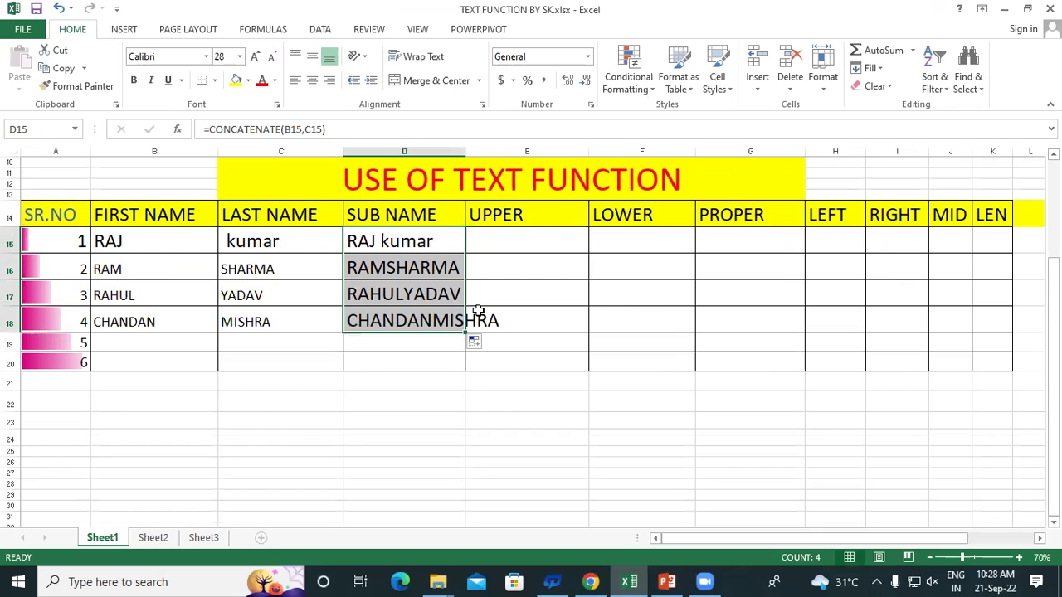
{"action": "left_click", "coordinate": [224, 276]}
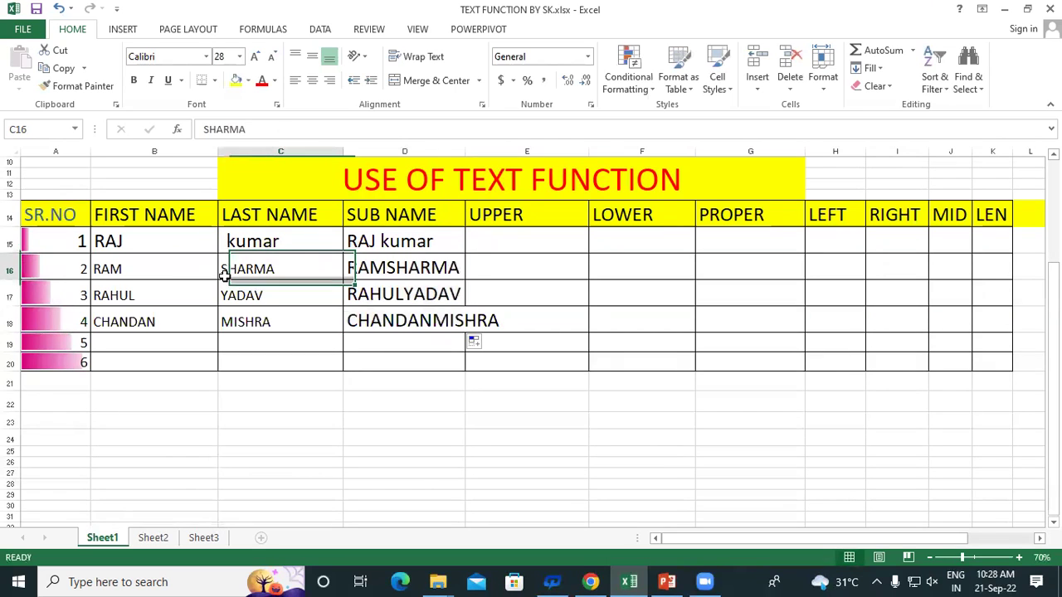
{"action": "left_click", "coordinate": [220, 297]}
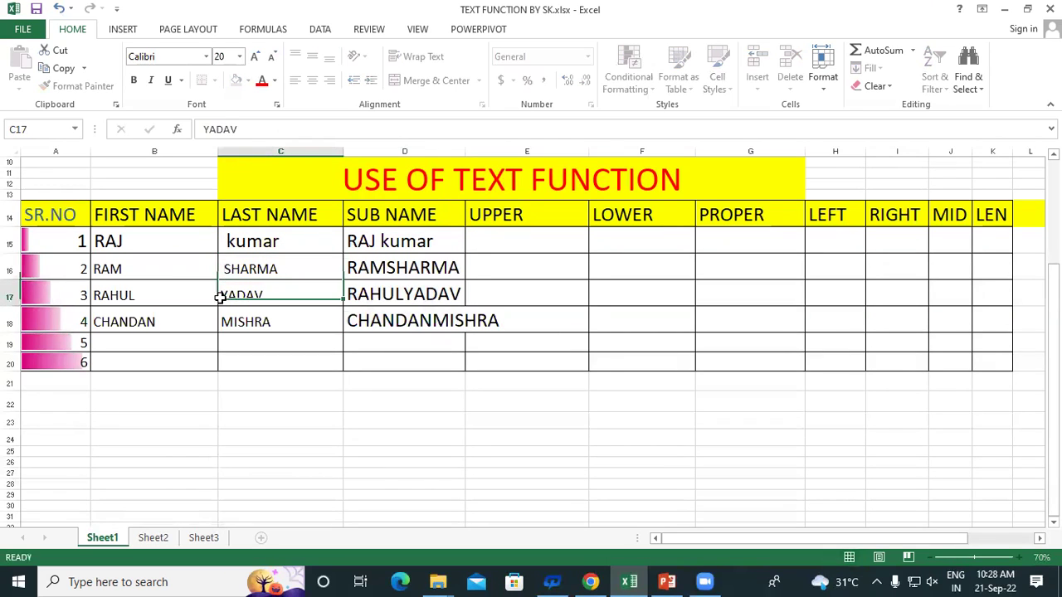
{"action": "double_click", "coordinate": [220, 322]}
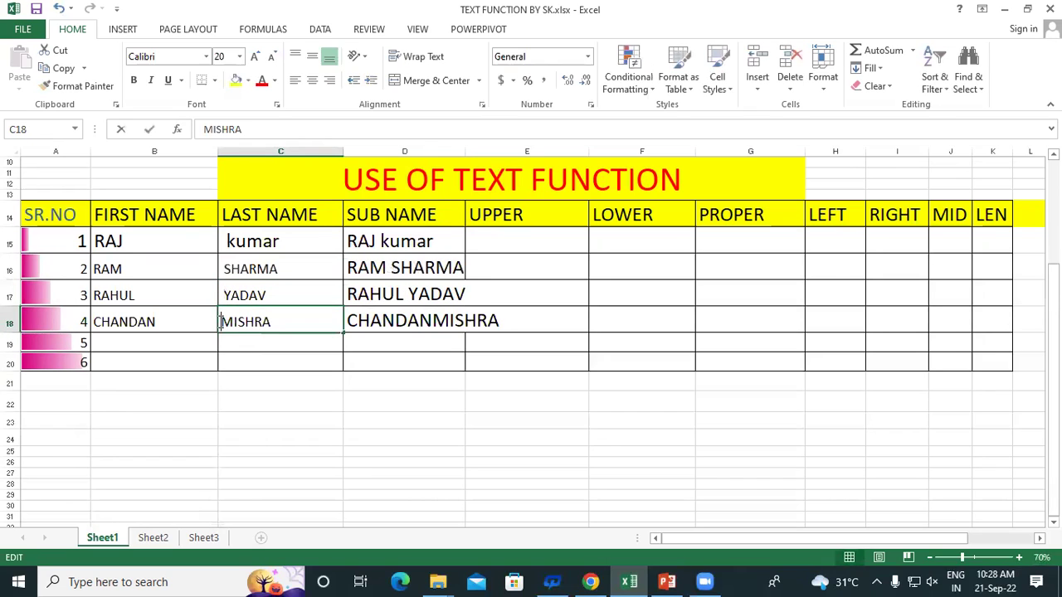
{"action": "left_click", "coordinate": [415, 348]}
Widen column D, then select the first-name cells and the joined SUB NAME cells
{"action": "left_click_drag", "start_coordinate": [467, 154], "coordinate": [526, 156]}
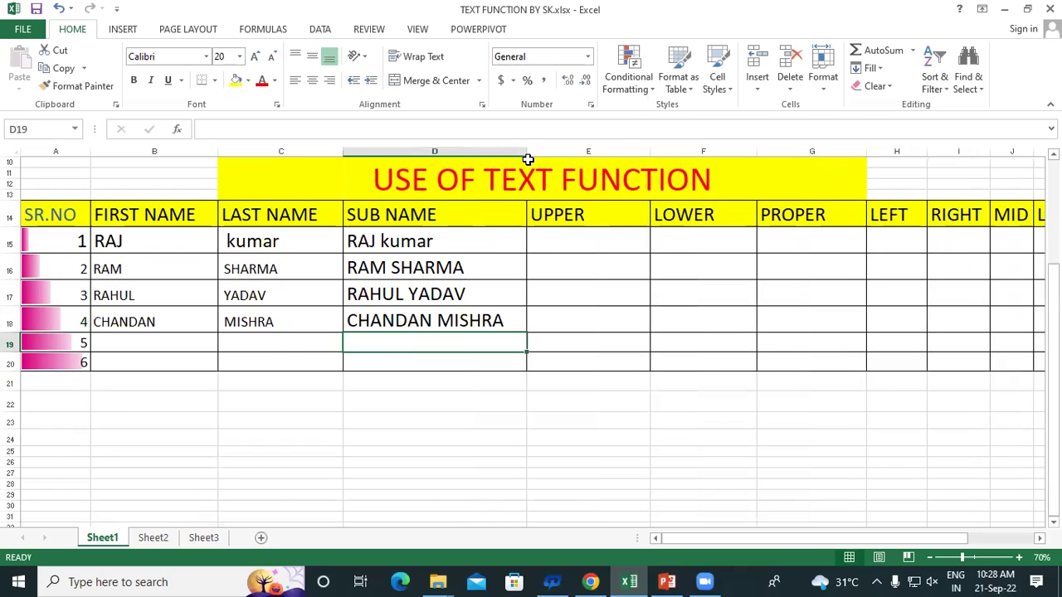
{"action": "left_click", "coordinate": [518, 365]}
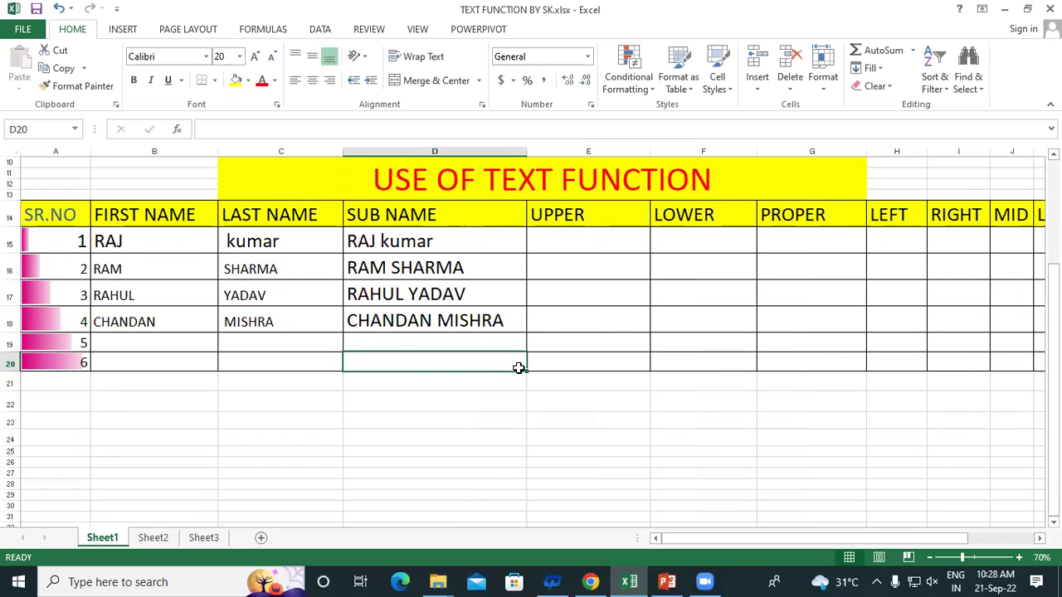
{"action": "left_click_drag", "start_coordinate": [166, 239], "coordinate": [175, 345]}
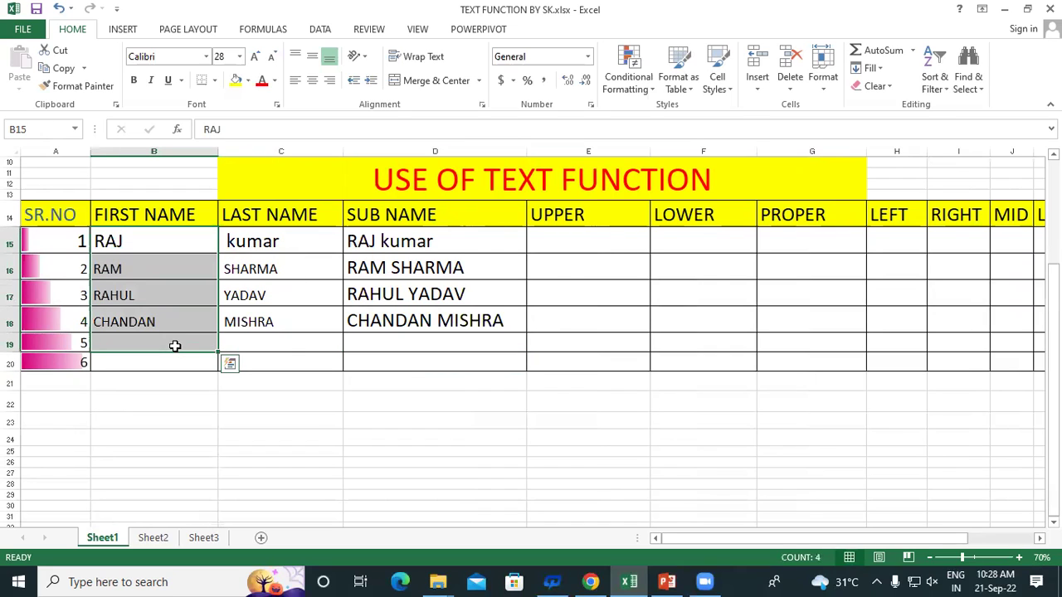
{"action": "left_click_drag", "start_coordinate": [394, 243], "coordinate": [402, 322]}
Clear the SUB NAME cells and re-enter =CONCATENATE(B15,C15) in D15
{"action": "key", "text": "Delete"}
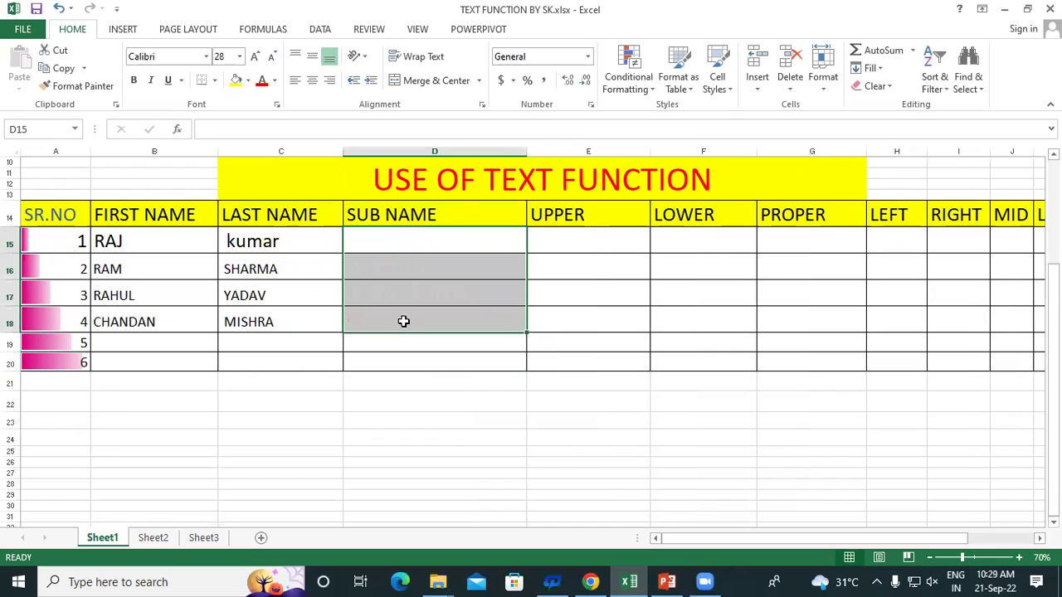
{"action": "left_click", "coordinate": [387, 248]}
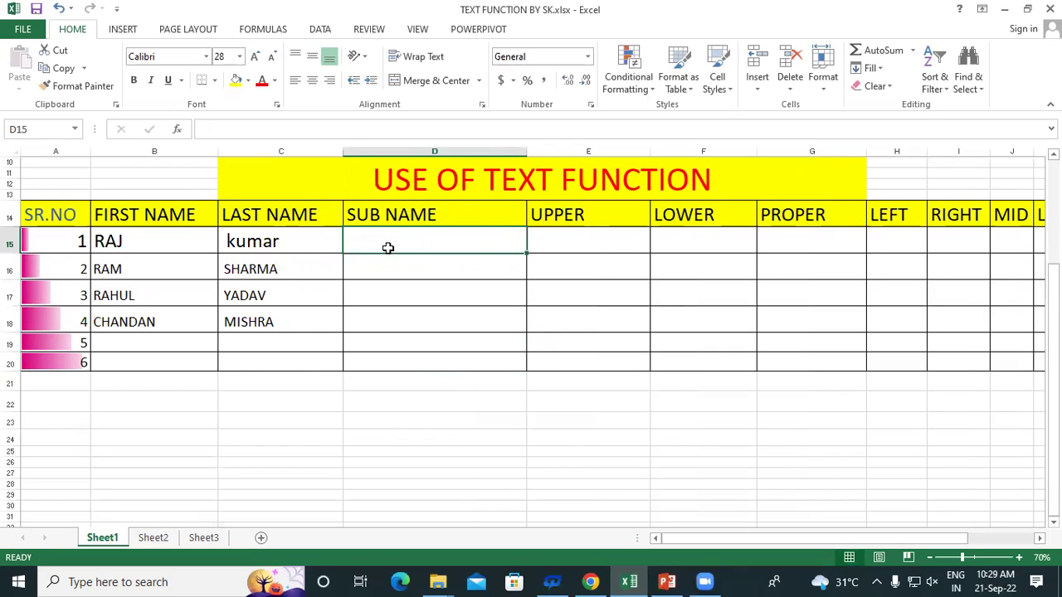
{"action": "type", "text": "="}
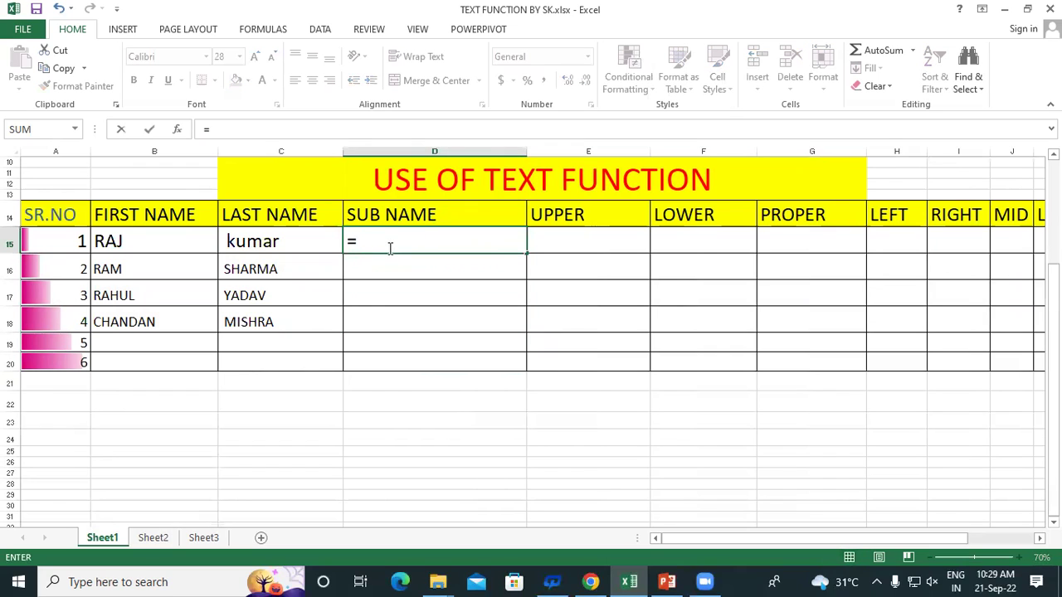
{"action": "type", "text": "CON"}
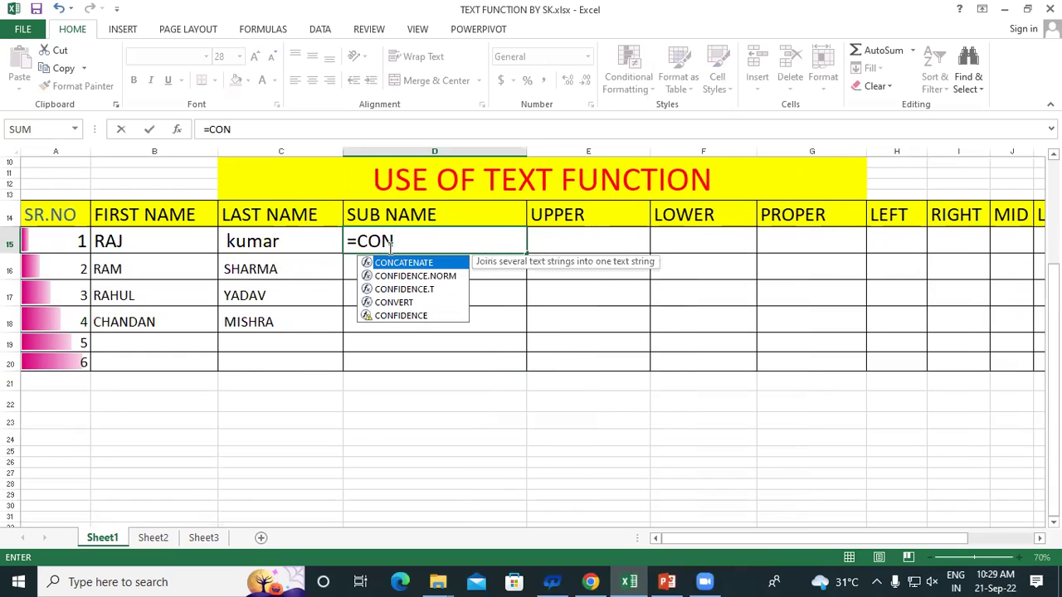
{"action": "double_click", "coordinate": [398, 263]}
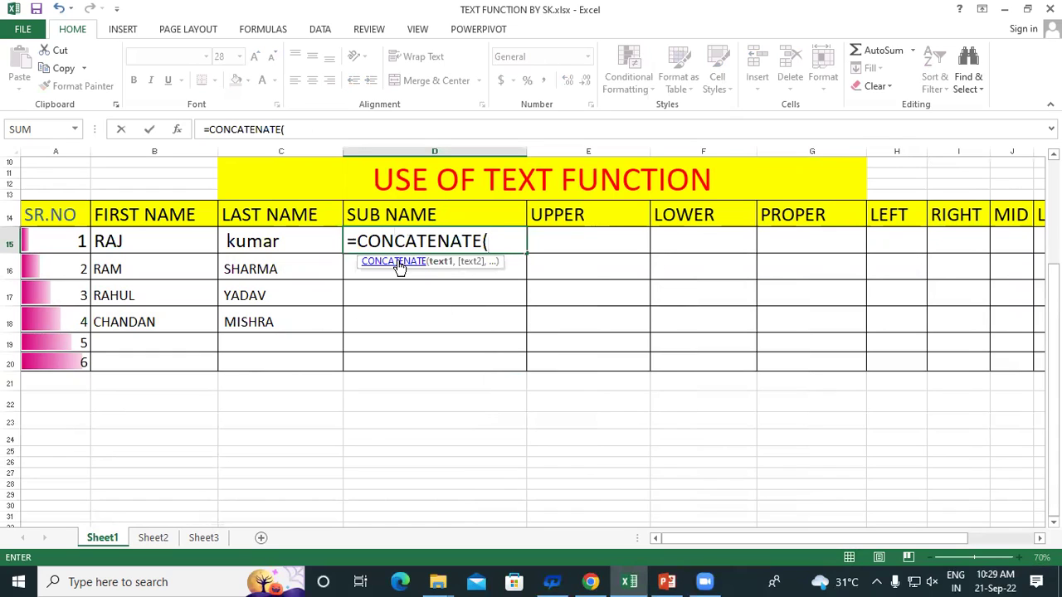
{"action": "left_click", "coordinate": [146, 237]}
{"action": "type", "text": ","}
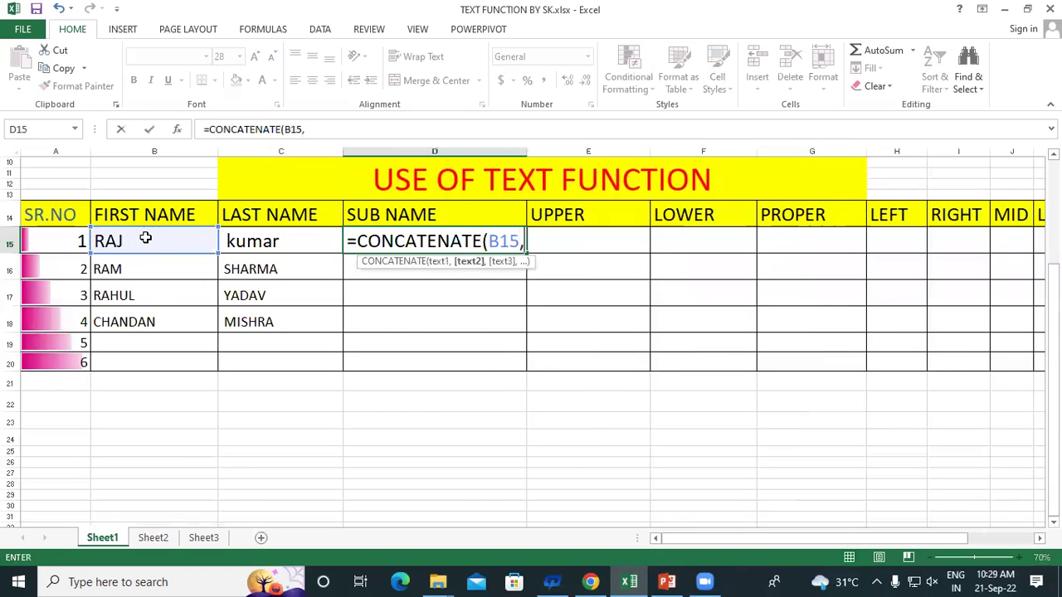
{"action": "left_click", "coordinate": [279, 242]}
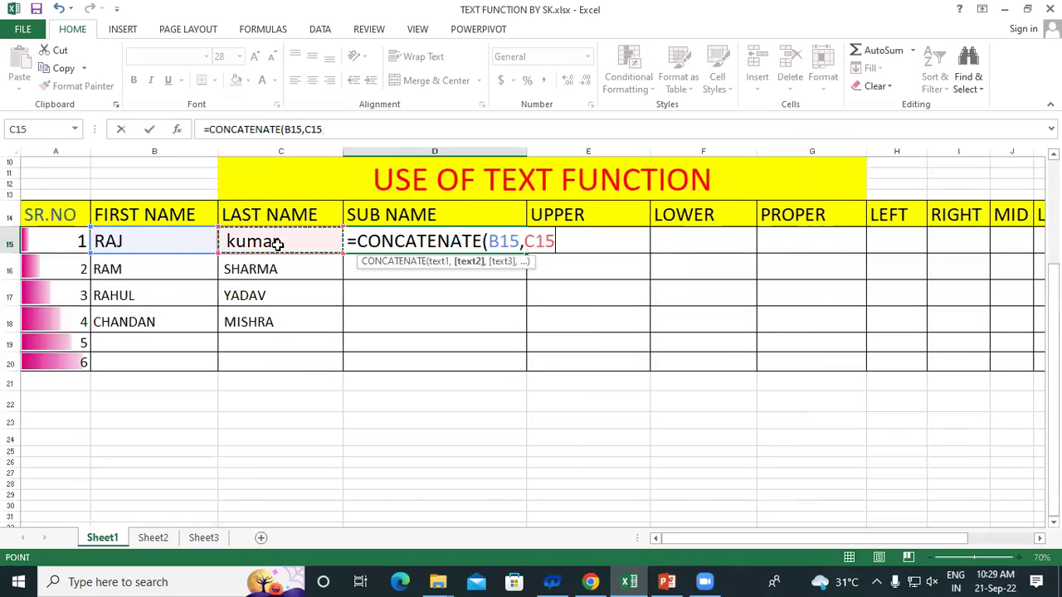
{"action": "type", "text": ")"}
{"action": "key", "text": "Return"}
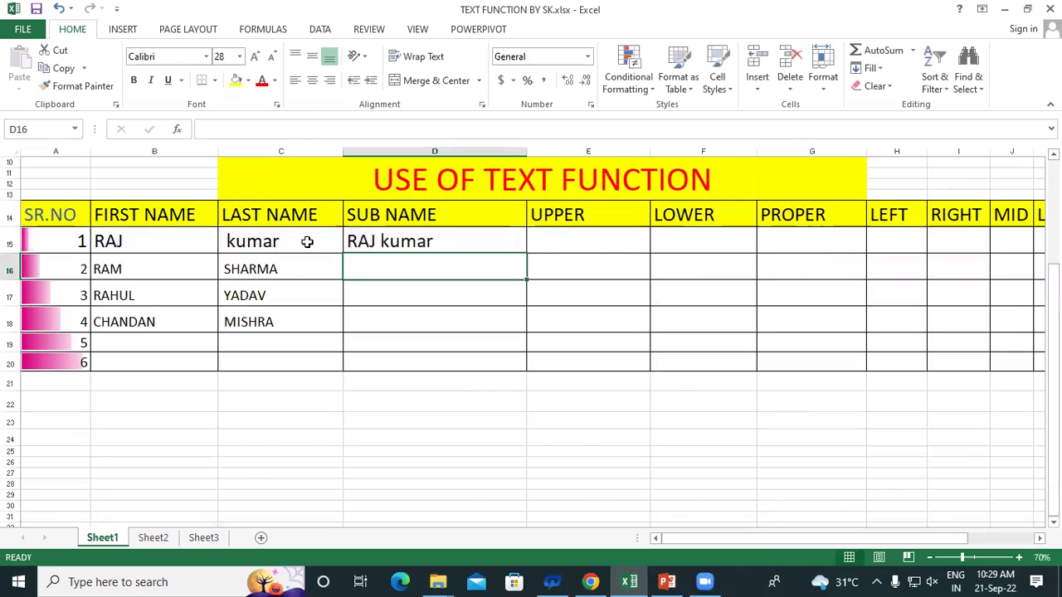
Fill the CONCATENATE formula down to D18, then clear those SUB NAME cells again
{"action": "left_click", "coordinate": [426, 241]}
{"action": "left_click_drag", "start_coordinate": [525, 254], "coordinate": [540, 331]}
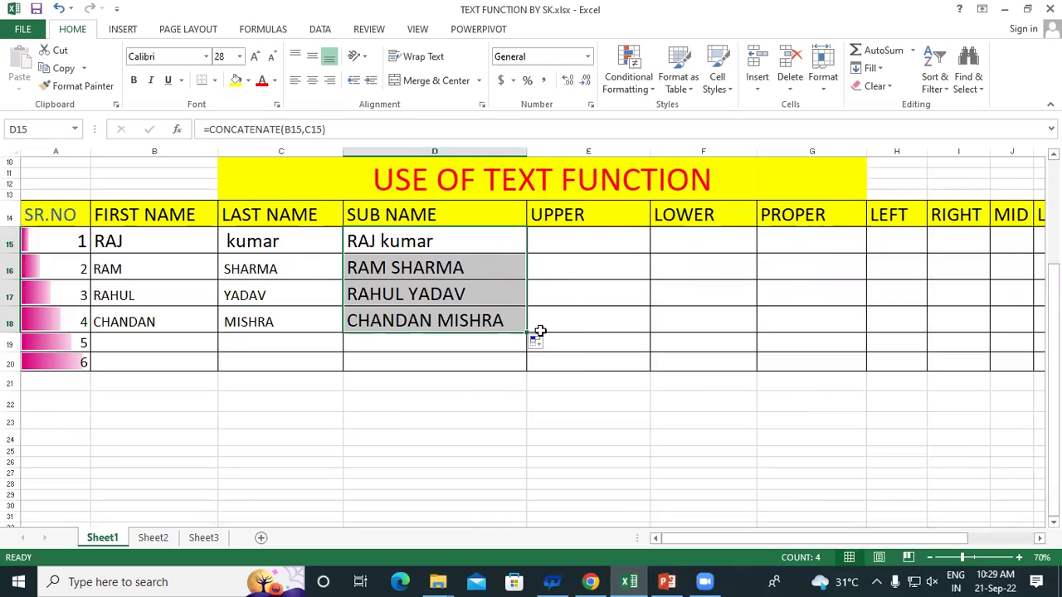
{"action": "key", "text": "Delete"}
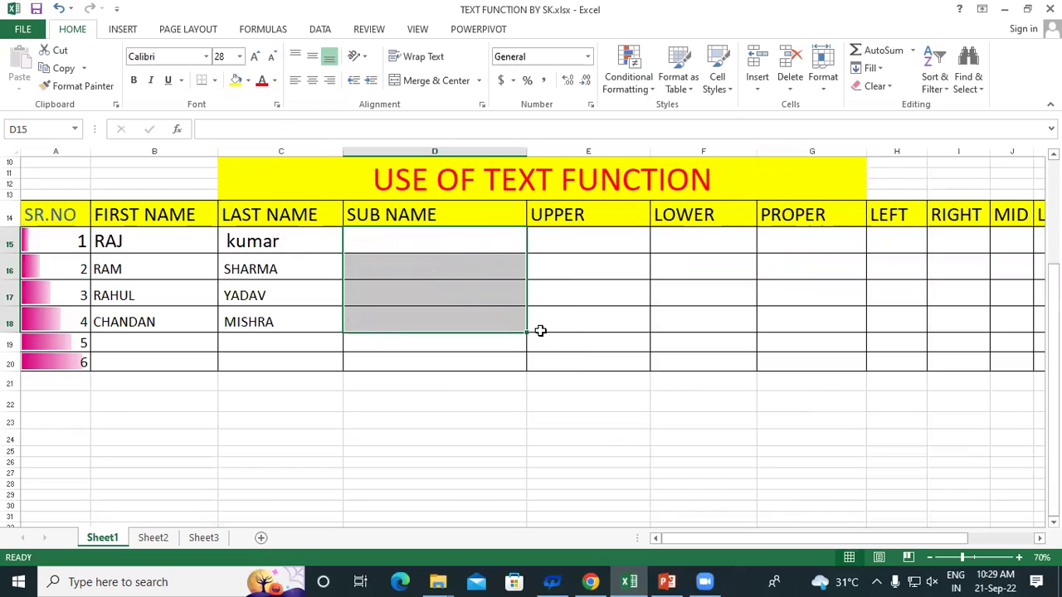
Enter =B15&C15 in D15 and fill it down to D18
{"action": "left_click", "coordinate": [391, 237]}
{"action": "type", "text": "="}
{"action": "left_click", "coordinate": [175, 242]}
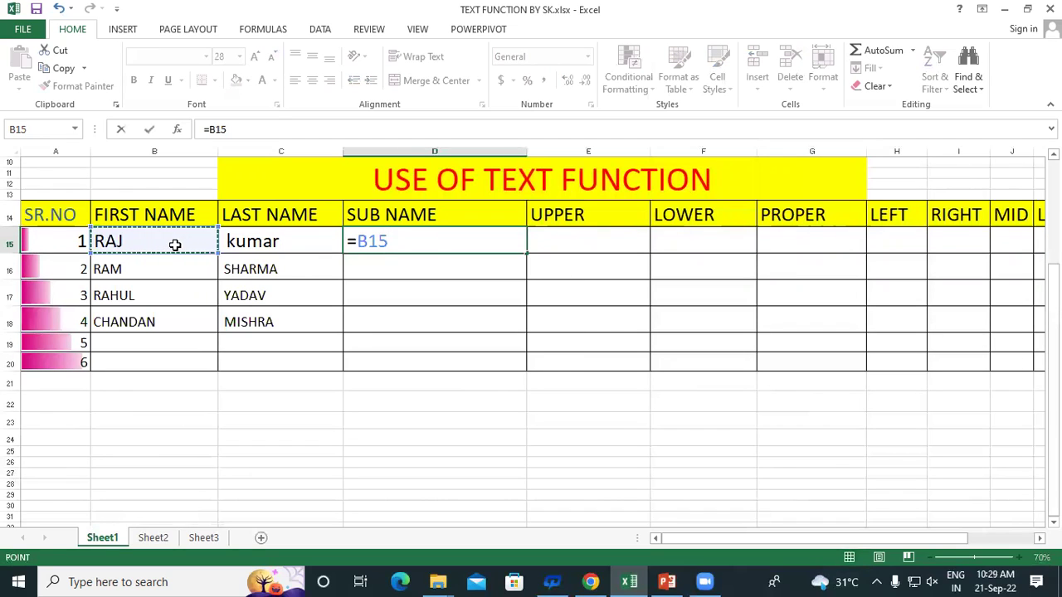
{"action": "type", "text": "&"}
{"action": "left_click", "coordinate": [282, 243]}
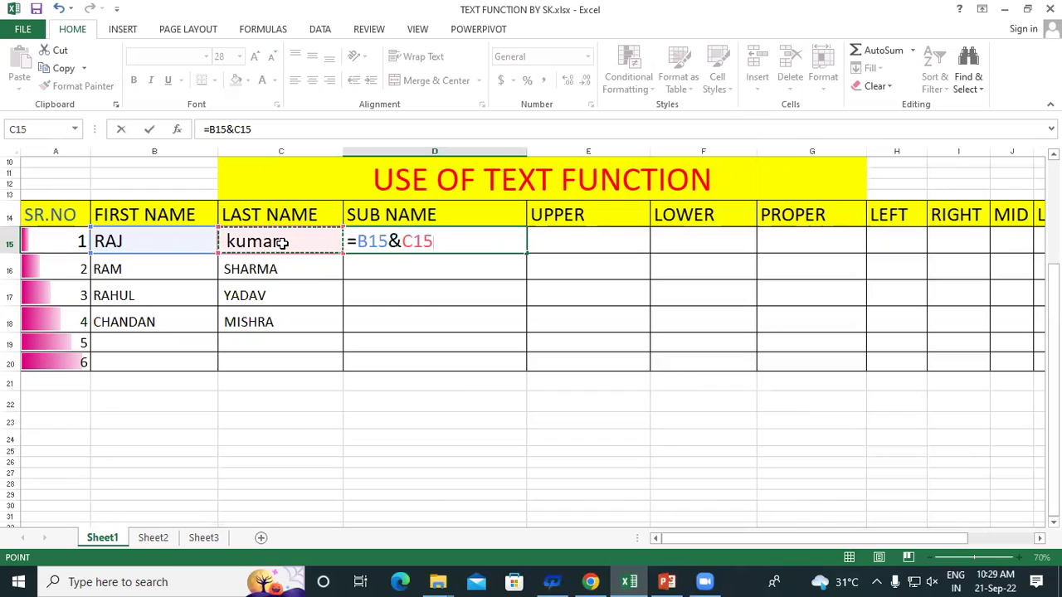
{"action": "key", "text": "Return"}
{"action": "left_click", "coordinate": [448, 234]}
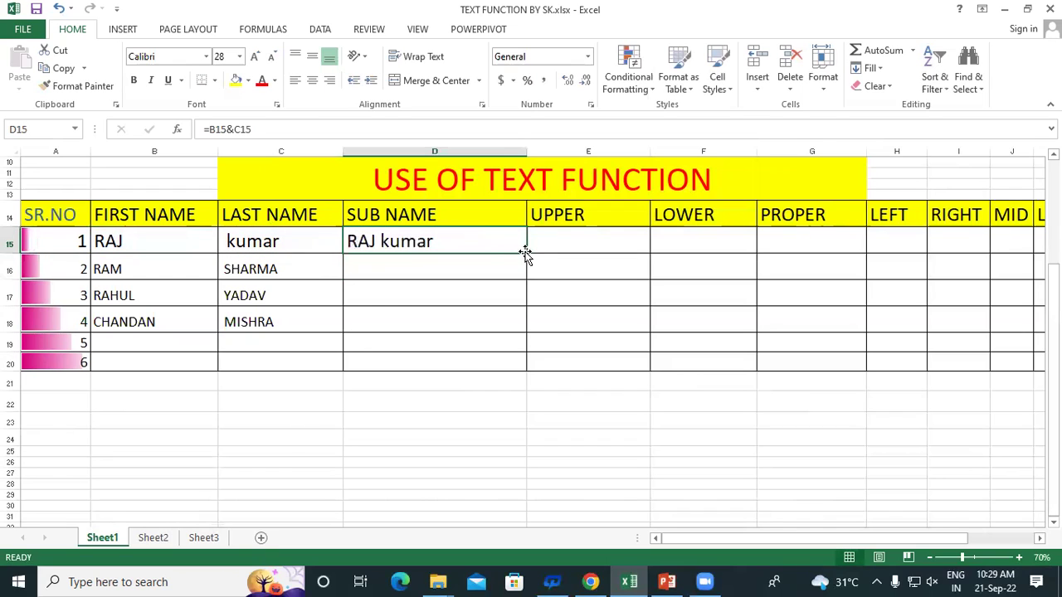
{"action": "left_click_drag", "start_coordinate": [525, 253], "coordinate": [547, 332]}
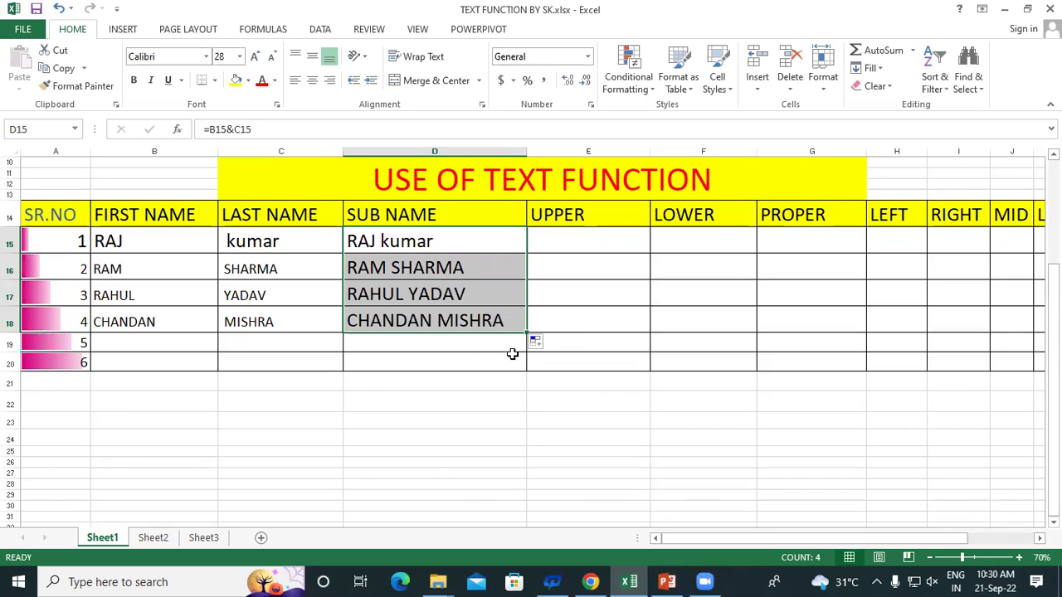
{"action": "left_click", "coordinate": [455, 350]}
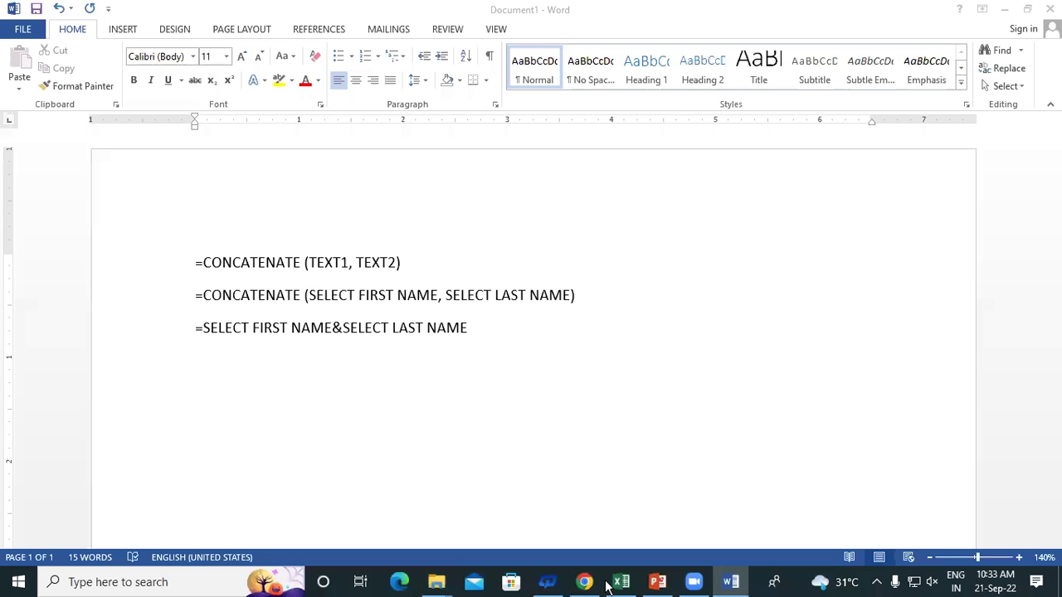
{"action": "left_click", "coordinate": [618, 582]}
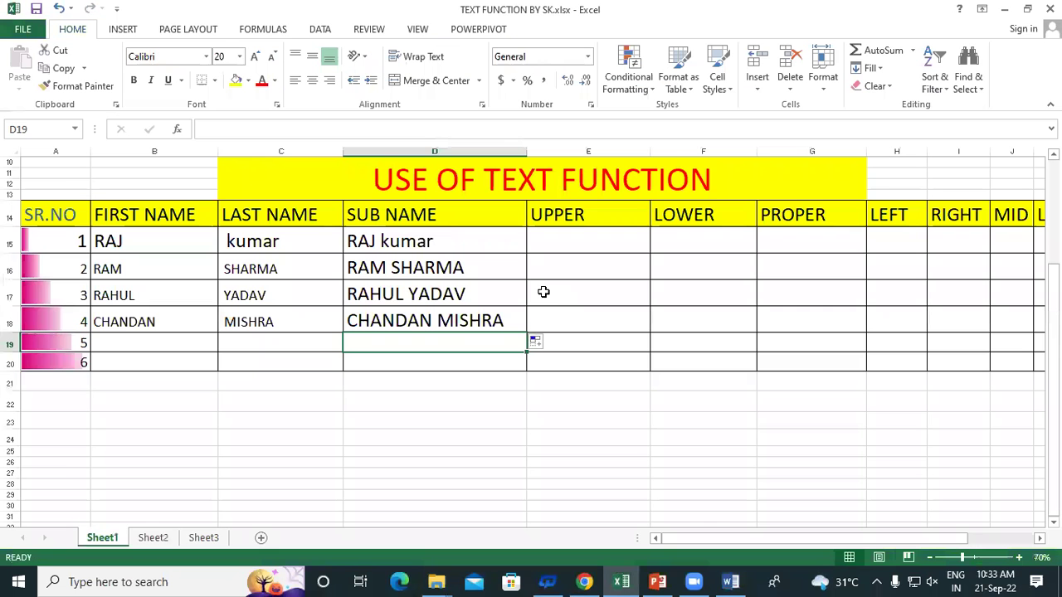
Look over cell E15, the LOWER heading and the join formula in D15
{"action": "left_click", "coordinate": [561, 231]}
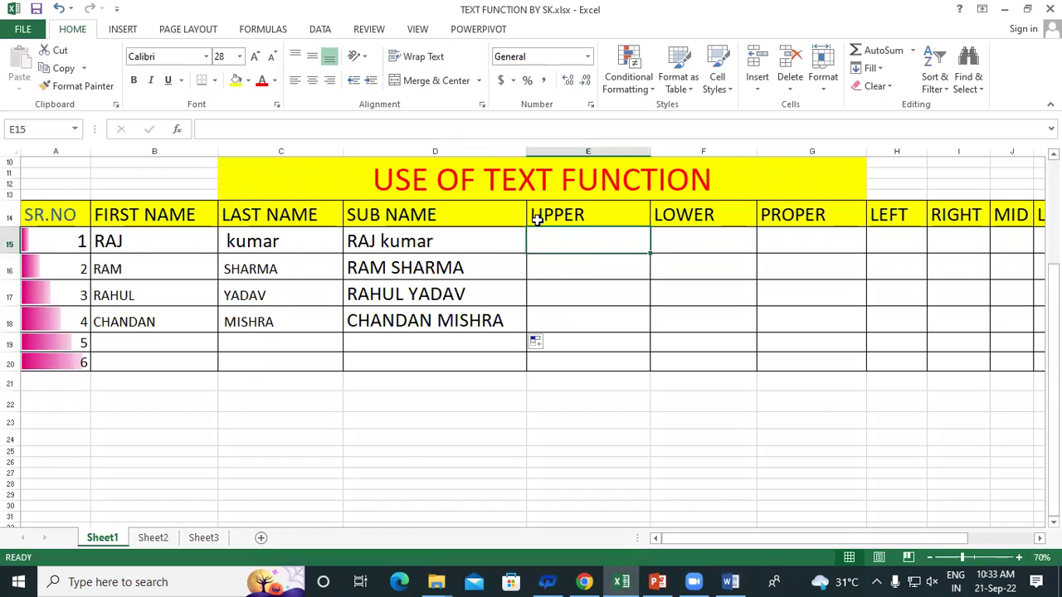
{"action": "left_click", "coordinate": [661, 219]}
{"action": "left_click", "coordinate": [586, 237]}
{"action": "left_click", "coordinate": [457, 231]}
Enter =UPPER(D15) in E15 and drag its fill handle toward E18
{"action": "left_click", "coordinate": [571, 238]}
{"action": "type", "text": "="}
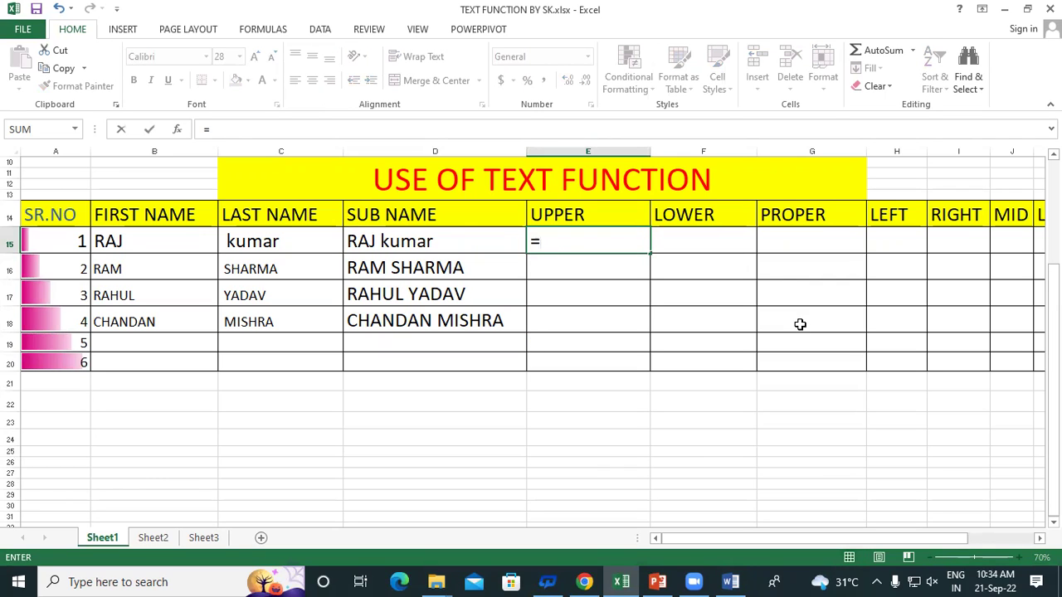
{"action": "type", "text": "UPPER"}
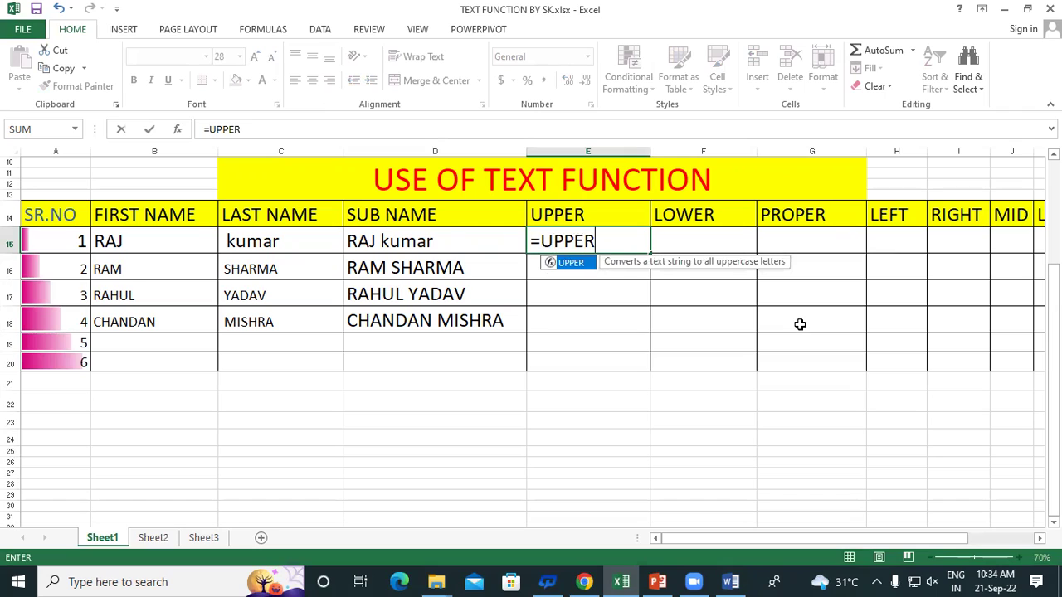
{"action": "type", "text": "("}
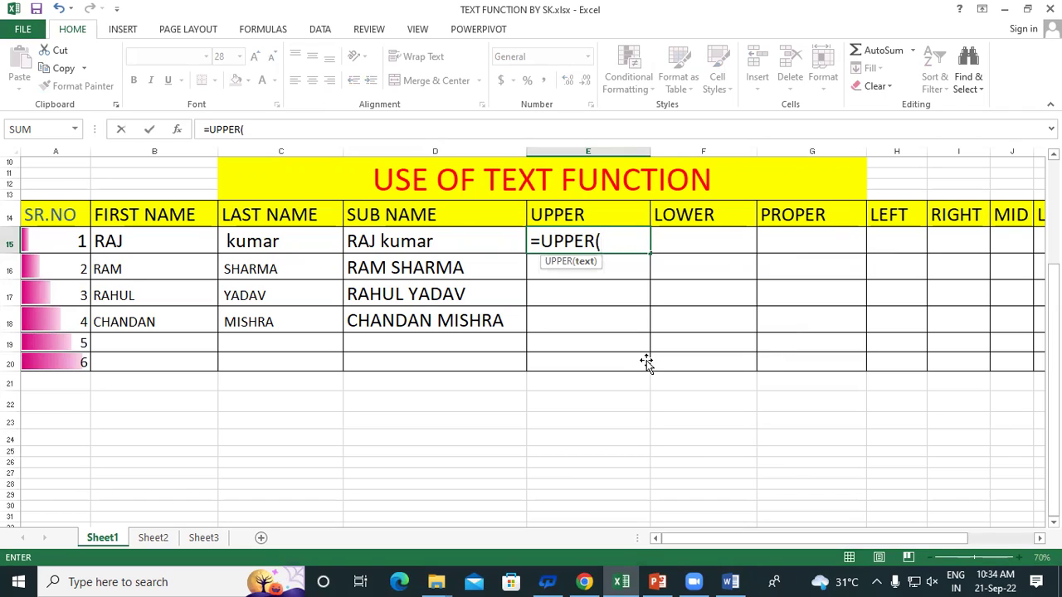
{"action": "left_click", "coordinate": [396, 239]}
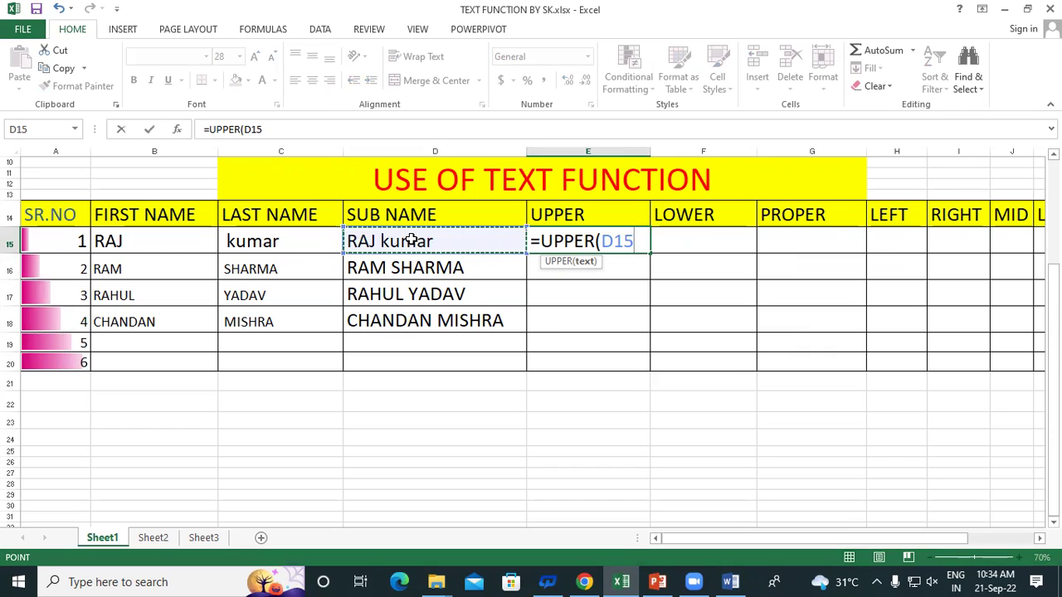
{"action": "type", "text": ")"}
{"action": "key", "text": "Return"}
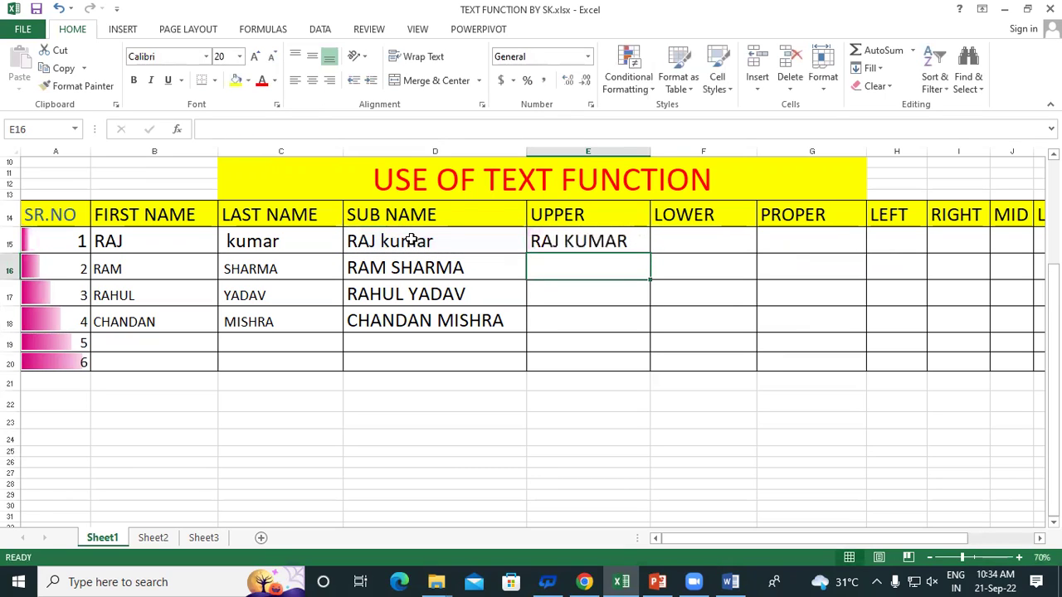
{"action": "left_click", "coordinate": [586, 242]}
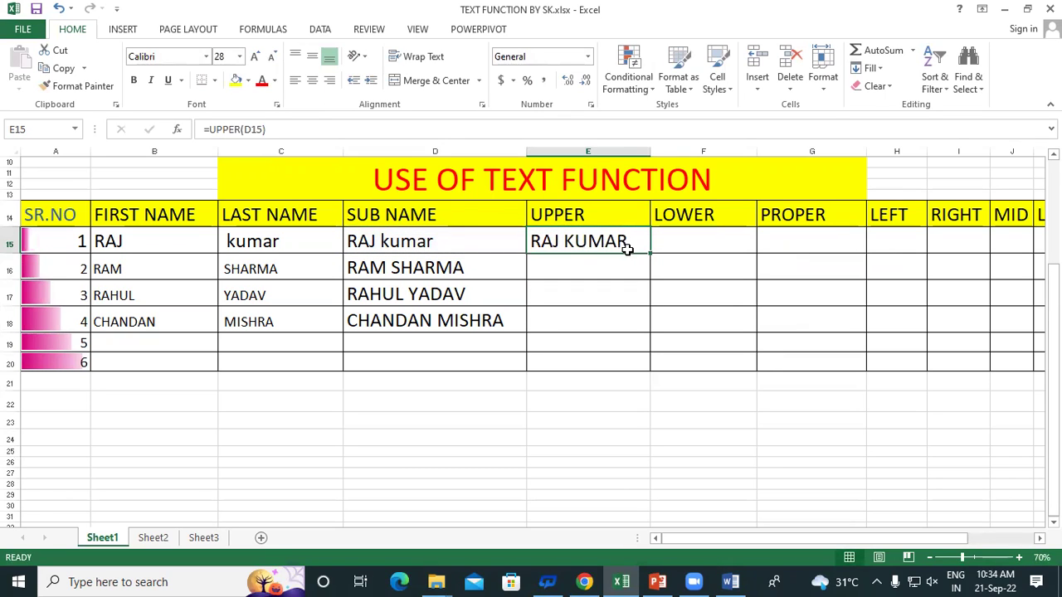
{"action": "left_click_drag", "start_coordinate": [651, 252], "coordinate": [659, 326]}
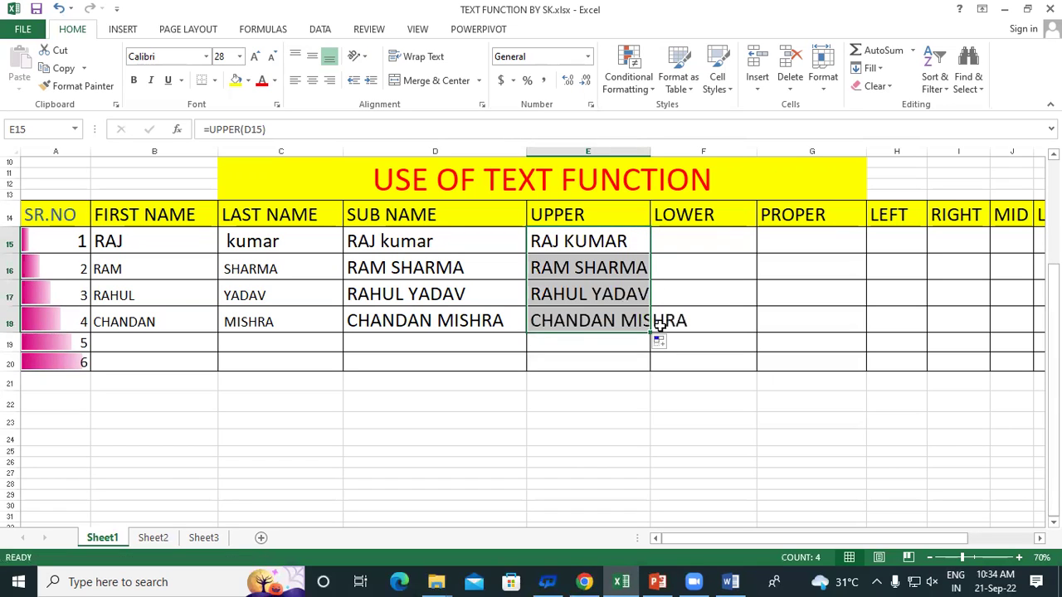
Compare the UPPER formula in E15 with the UPPER heading in E14
{"action": "left_click", "coordinate": [236, 235]}
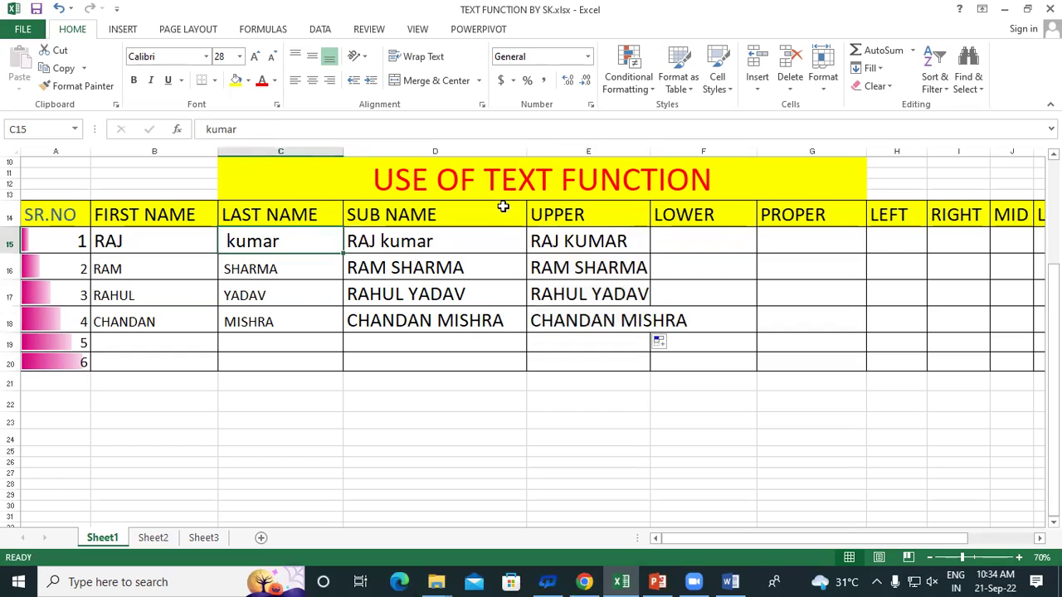
{"action": "left_click", "coordinate": [580, 247]}
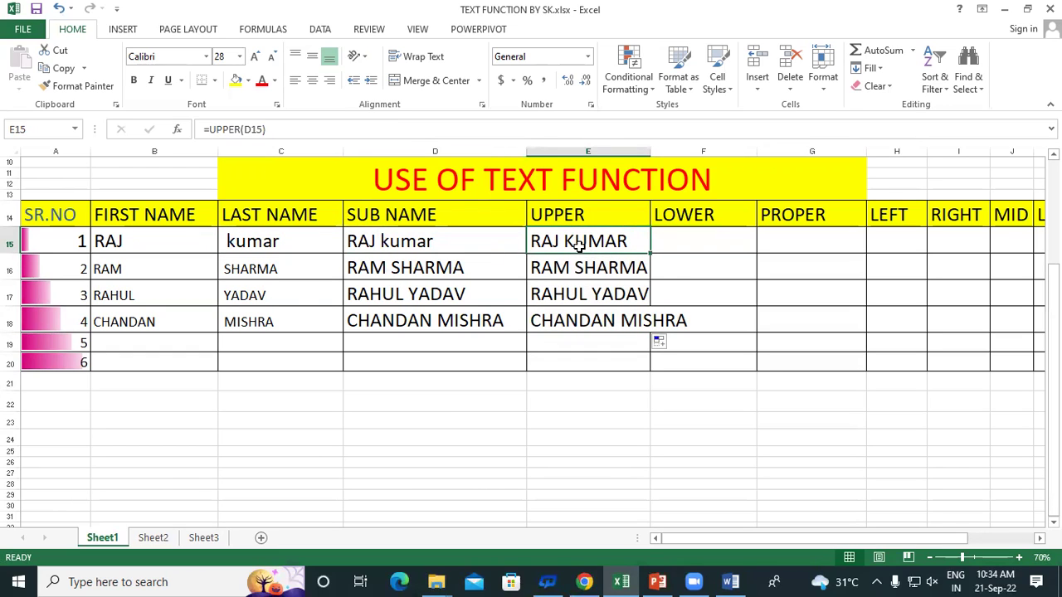
{"action": "left_click", "coordinate": [564, 216]}
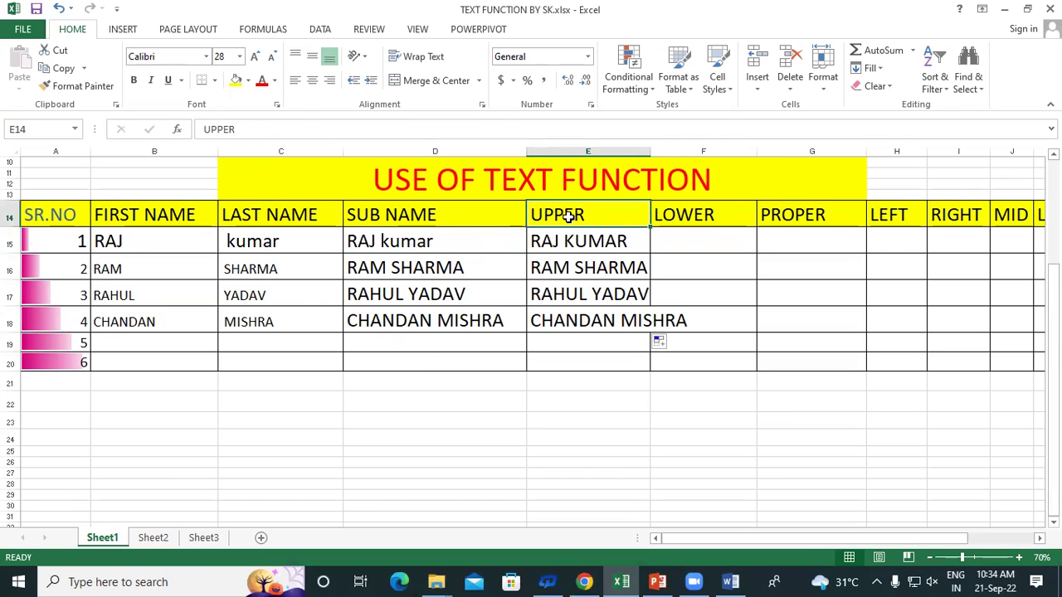
{"action": "left_click", "coordinate": [574, 241]}
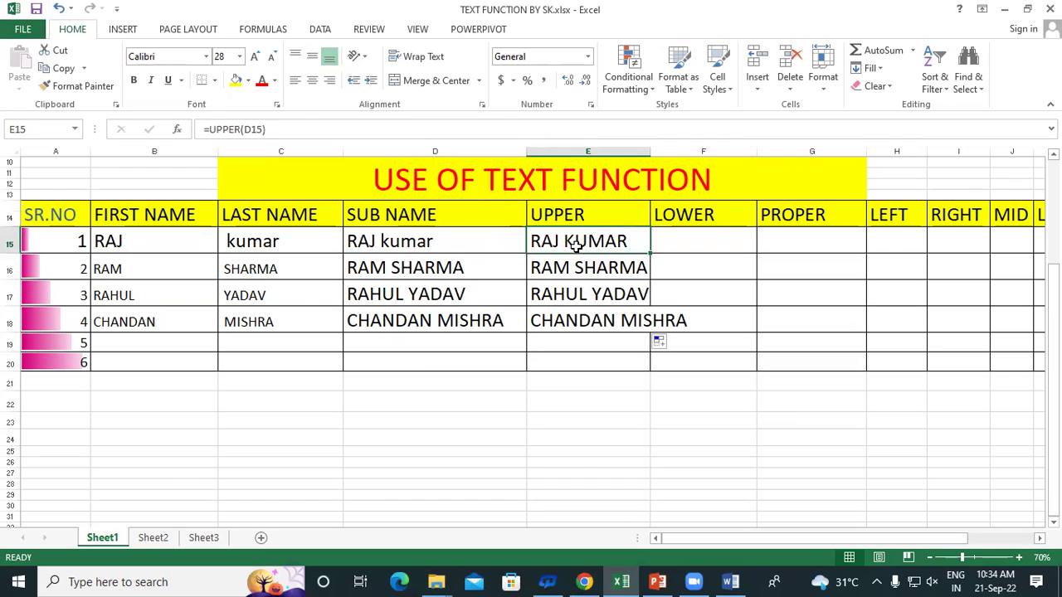
{"action": "left_click", "coordinate": [573, 212]}
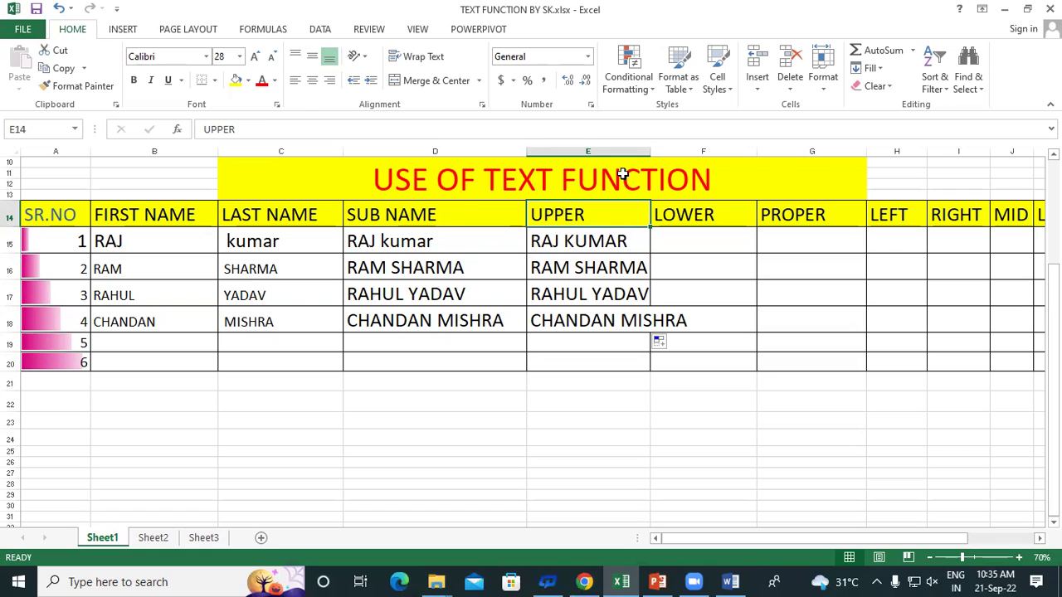
Widen column E to fit the full names and re-confirm the UPPER formula in E15
{"action": "left_click_drag", "start_coordinate": [651, 151], "coordinate": [715, 166]}
{"action": "left_click", "coordinate": [608, 340]}
{"action": "left_click", "coordinate": [596, 241]}
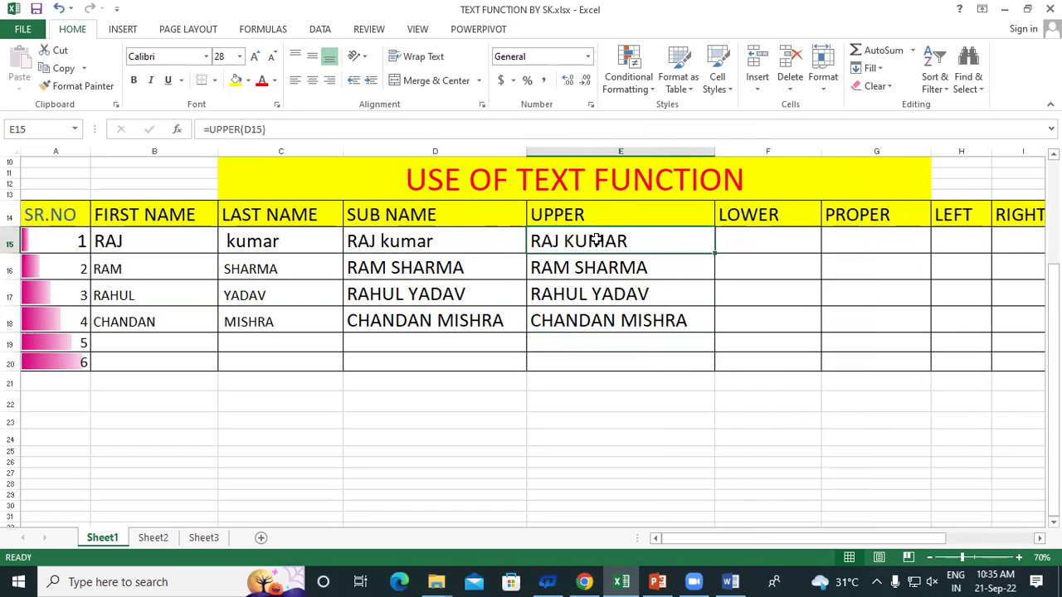
{"action": "double_click", "coordinate": [596, 241]}
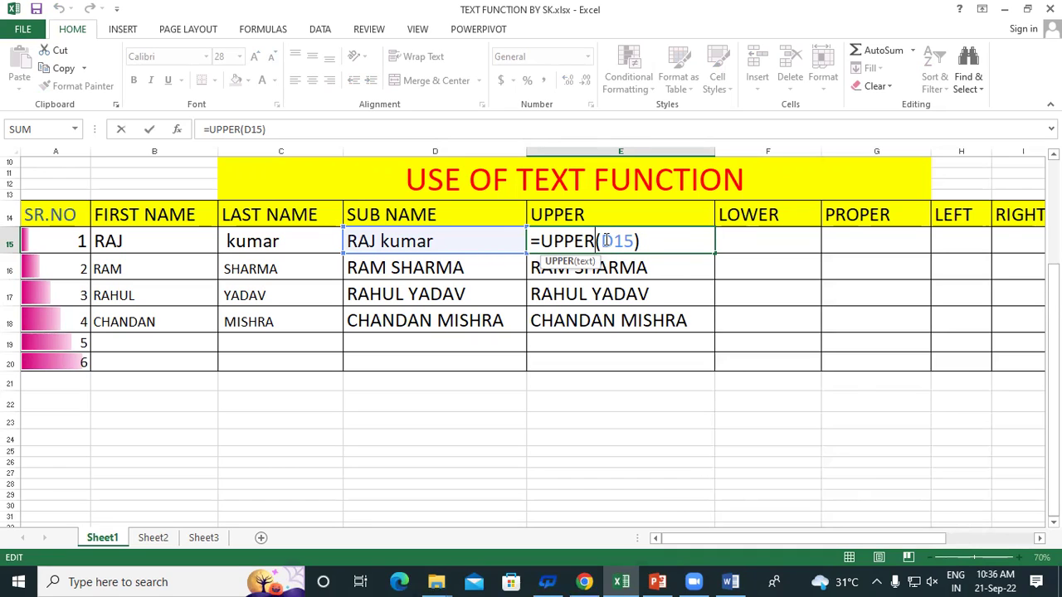
{"action": "key", "text": "Return"}
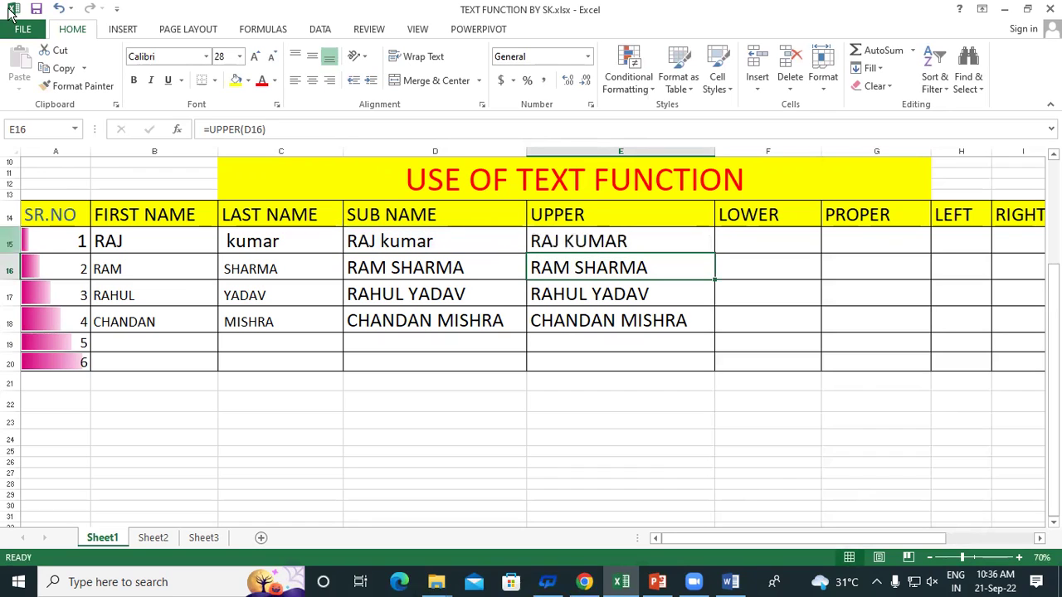
{"action": "left_click", "coordinate": [746, 217]}
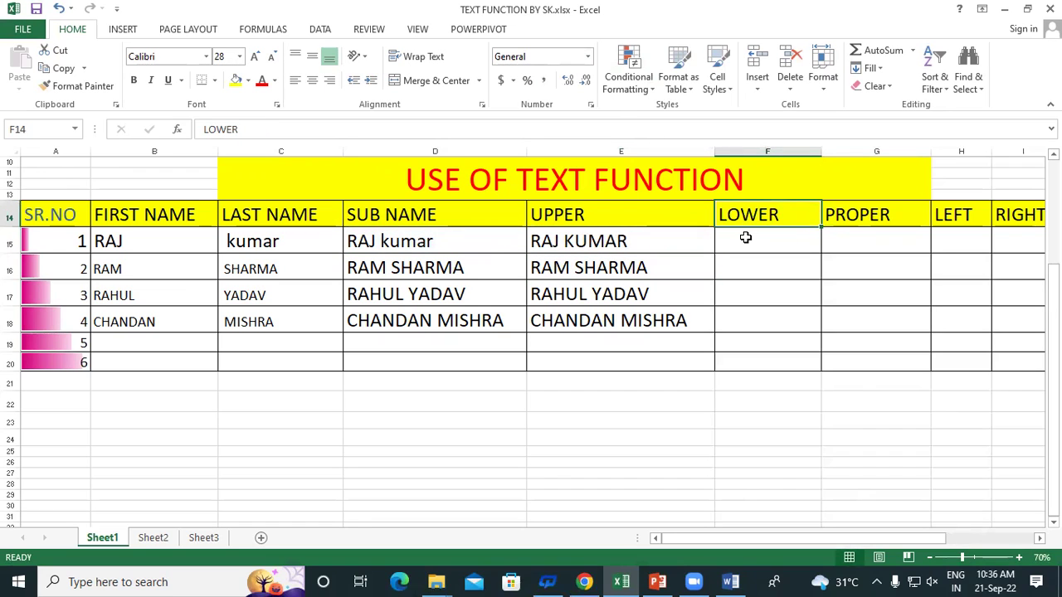
Check E15 and the empty LOWER cells F15:F18, settling on F15
{"action": "left_click", "coordinate": [746, 239]}
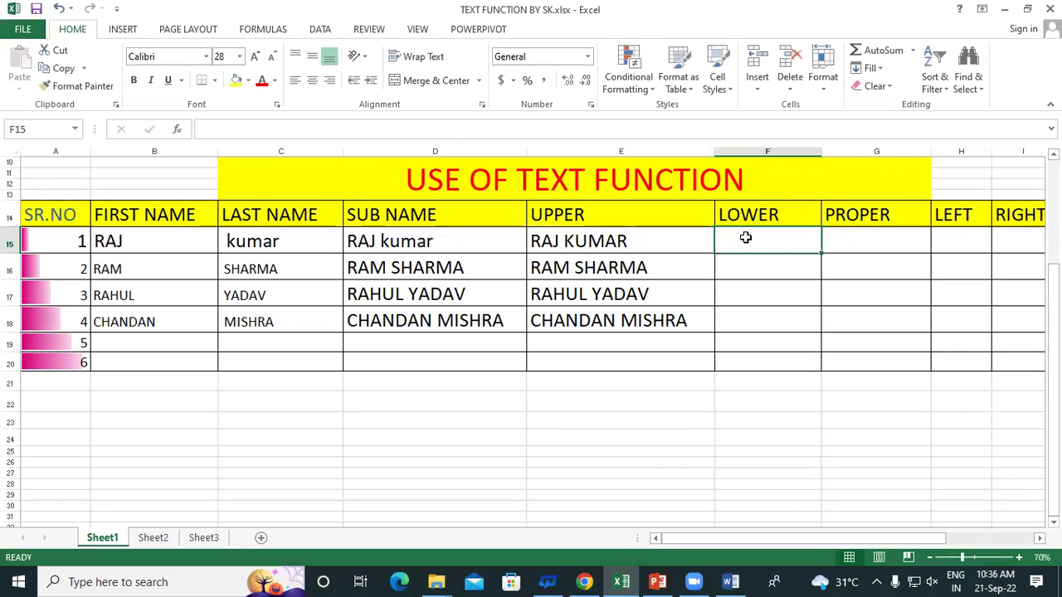
{"action": "left_click", "coordinate": [585, 242]}
{"action": "double_click", "coordinate": [714, 253]}
{"action": "left_click", "coordinate": [775, 235]}
{"action": "left_click_drag", "start_coordinate": [774, 234], "coordinate": [767, 321]}
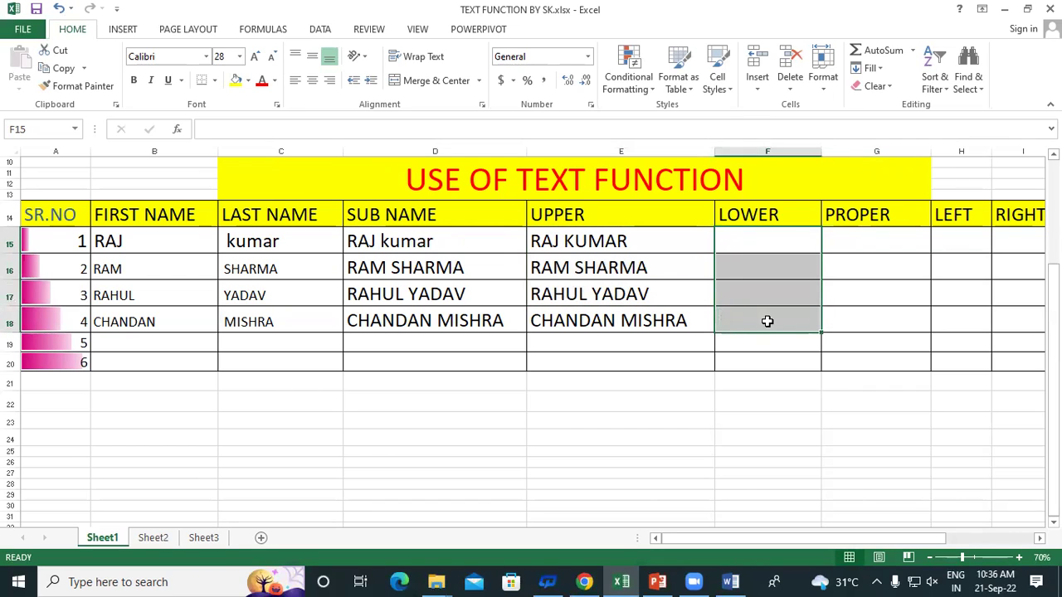
{"action": "left_click", "coordinate": [751, 243]}
Enter =LOWER(E15) in F15, fill it down to F18, and widen column F
{"action": "type", "text": "="}
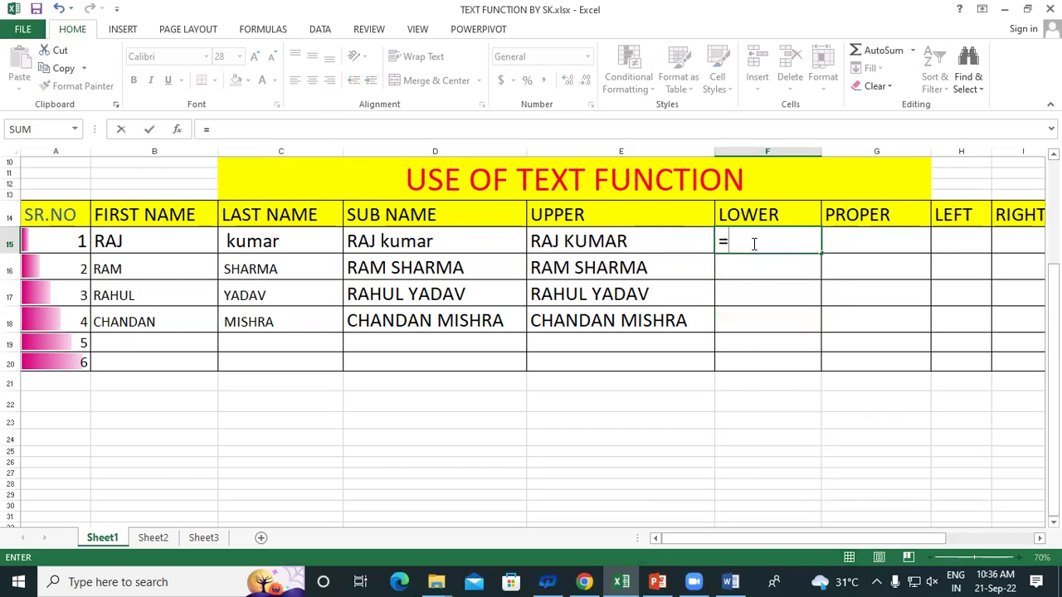
{"action": "type", "text": "LOWER("}
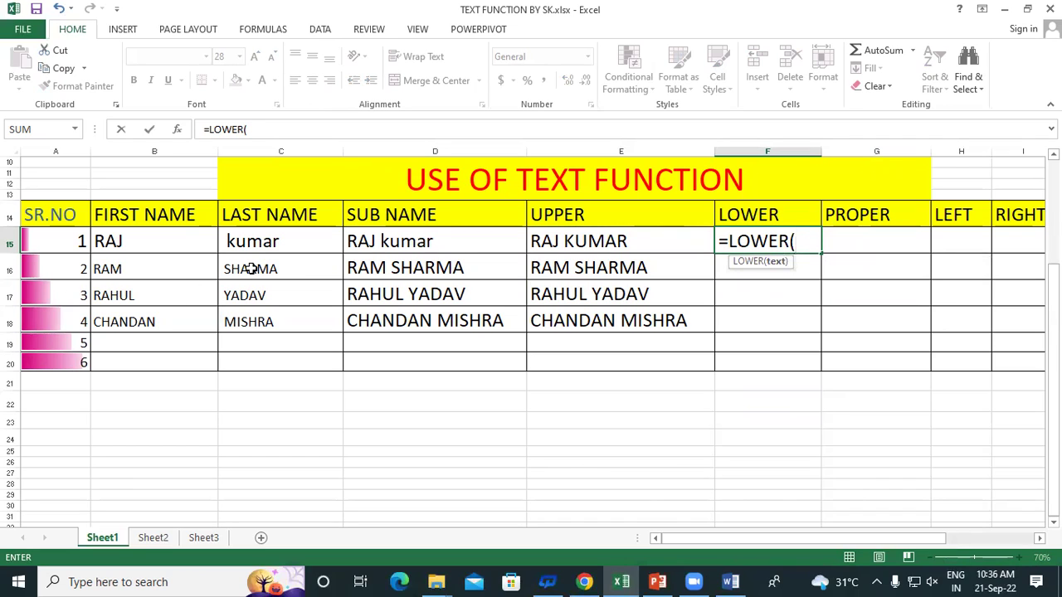
{"action": "left_click", "coordinate": [587, 241]}
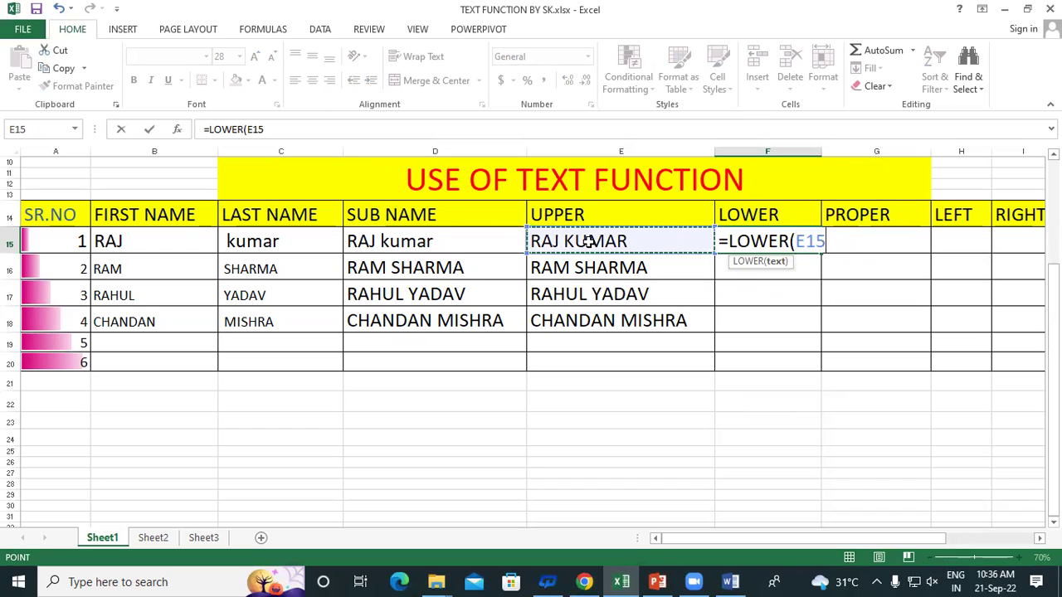
{"action": "type", "text": ")"}
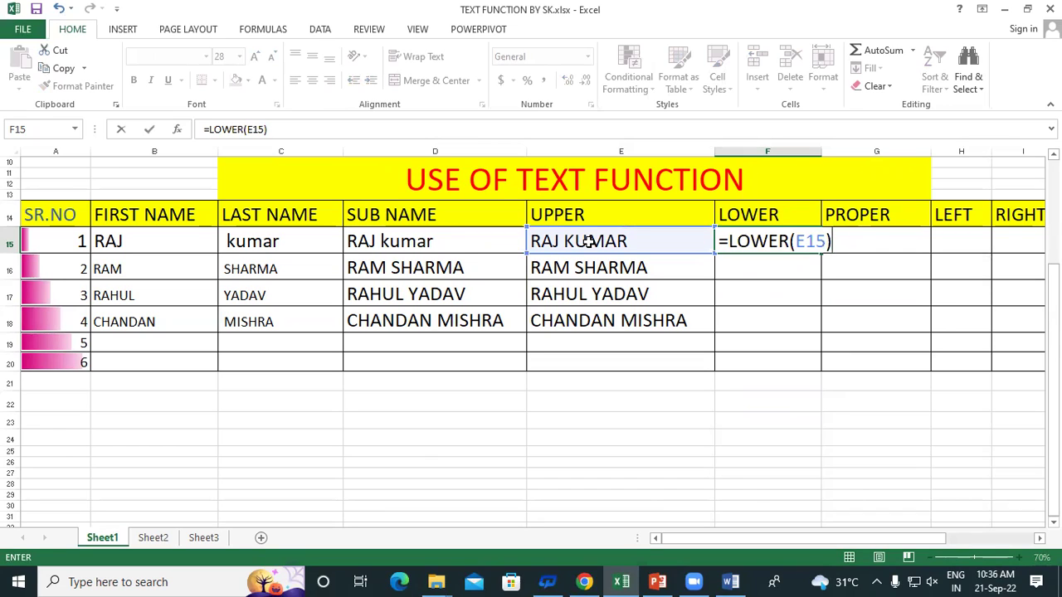
{"action": "key", "text": "Return"}
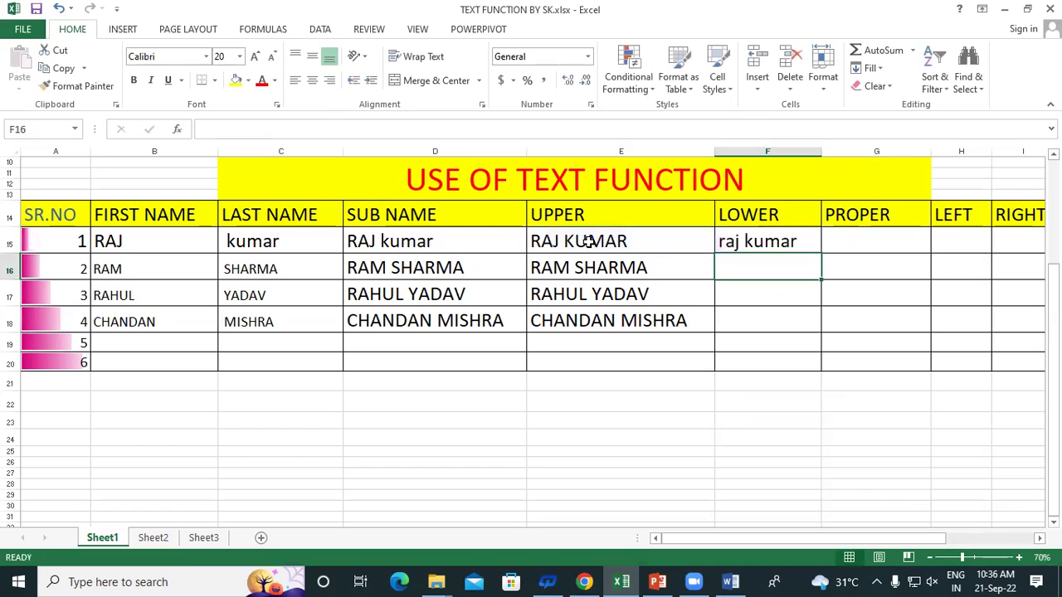
{"action": "left_click", "coordinate": [749, 238]}
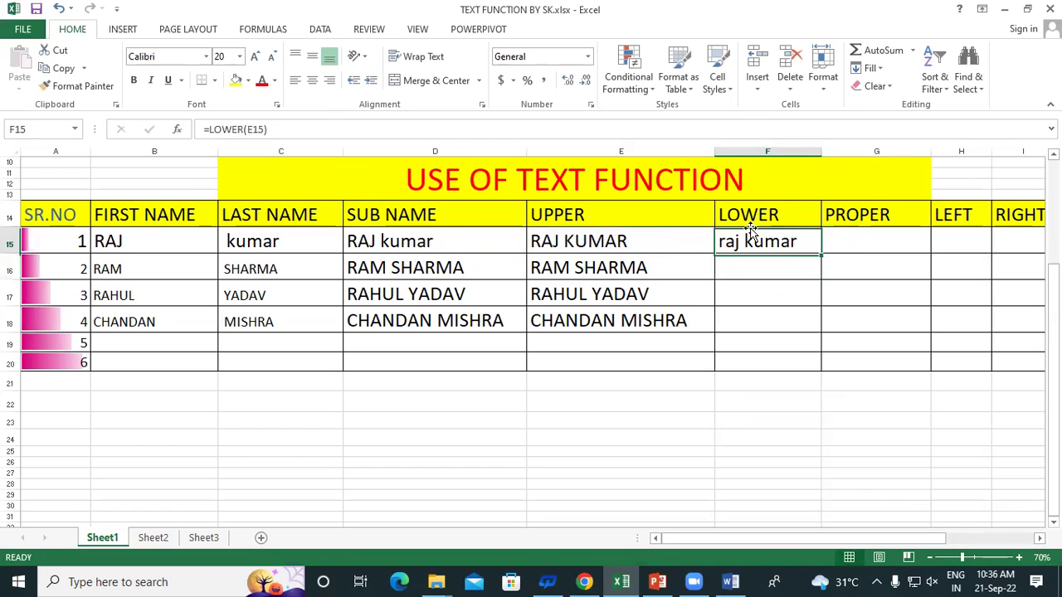
{"action": "left_click_drag", "start_coordinate": [821, 253], "coordinate": [832, 331]}
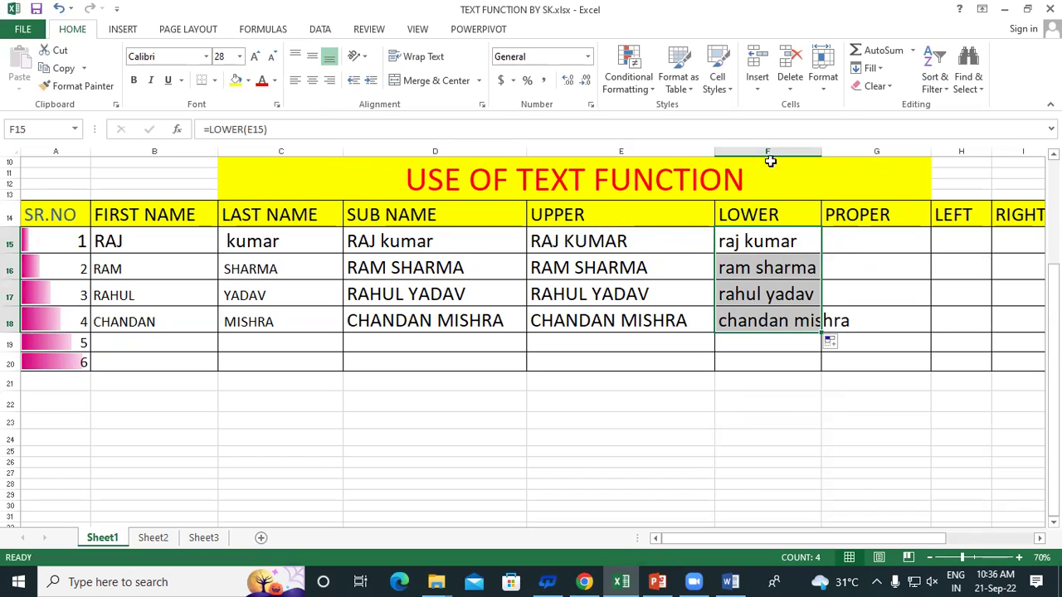
{"action": "left_click_drag", "start_coordinate": [821, 154], "coordinate": [868, 154]}
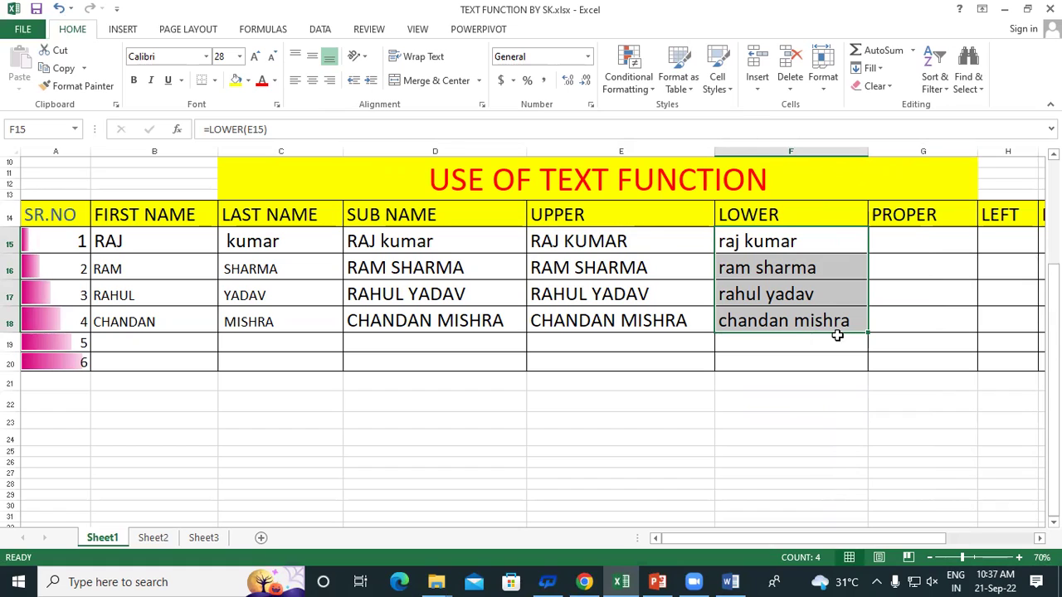
Re-confirm the LOWER formula in F15 and scroll right to show the LEFT to LEN columns
{"action": "double_click", "coordinate": [753, 240]}
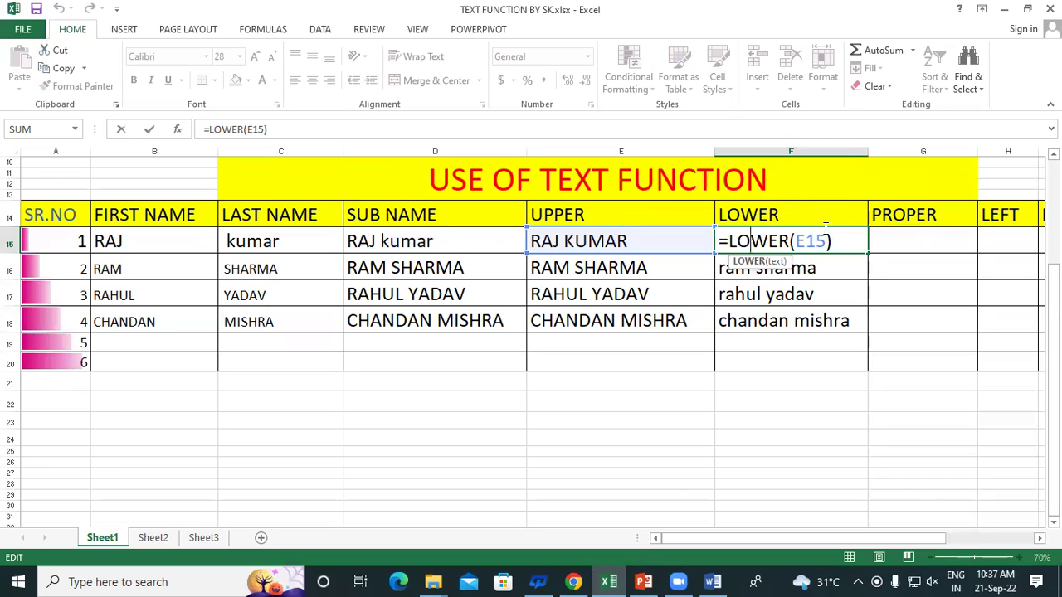
{"action": "key", "text": "Return"}
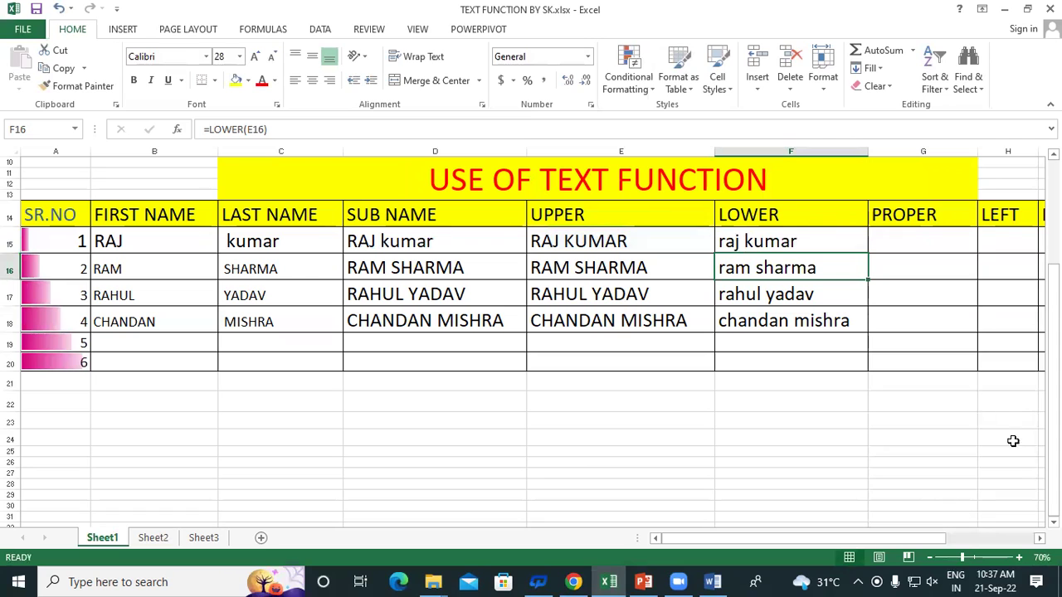
{"action": "left_click", "coordinate": [1038, 538]}
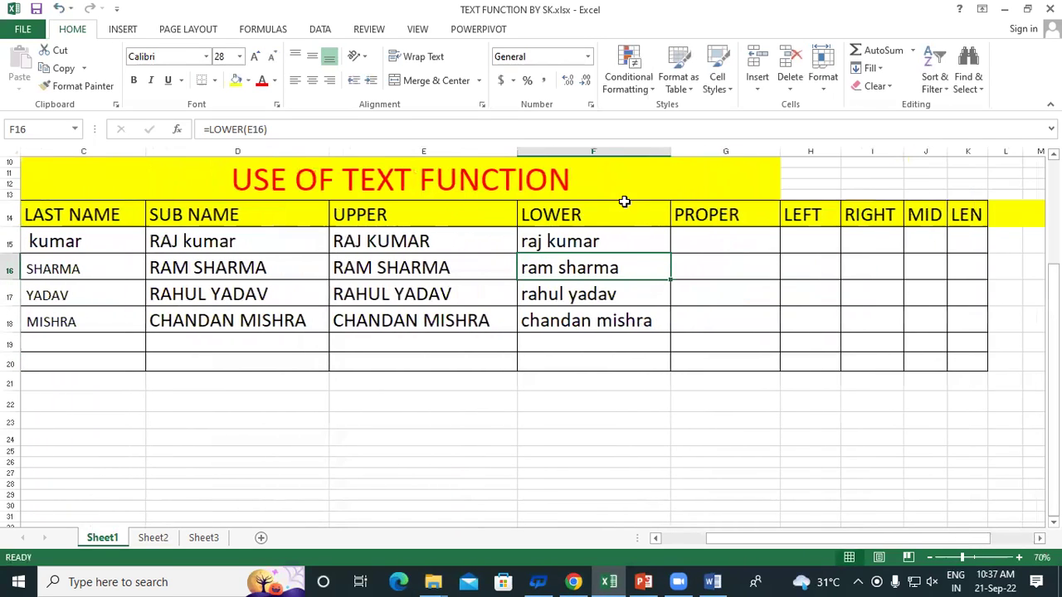
Review the LOWER and PROPER headings and the E15/F15 formulas, then pick G15 for PROPER
{"action": "left_click", "coordinate": [599, 214]}
{"action": "left_click", "coordinate": [718, 214]}
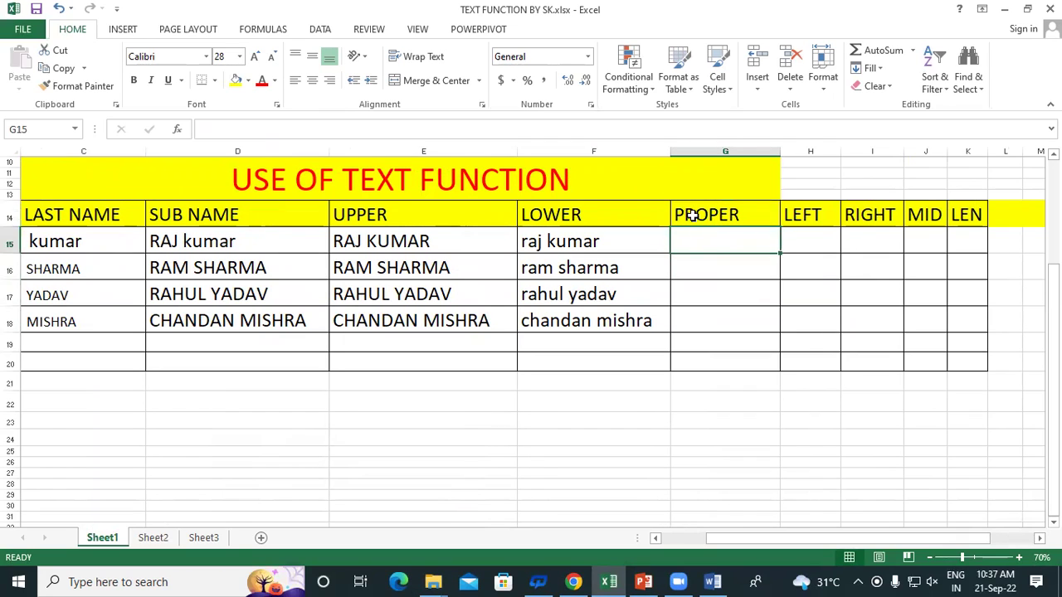
{"action": "left_click", "coordinate": [700, 240]}
{"action": "left_click", "coordinate": [365, 239]}
{"action": "left_click", "coordinate": [548, 240]}
{"action": "left_click", "coordinate": [380, 235]}
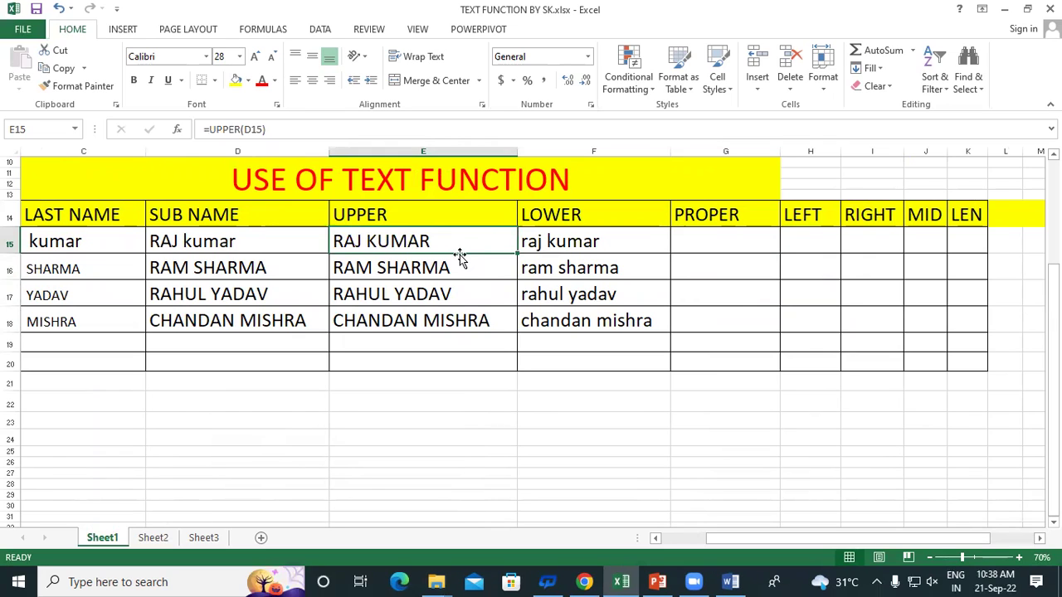
{"action": "left_click", "coordinate": [725, 243]}
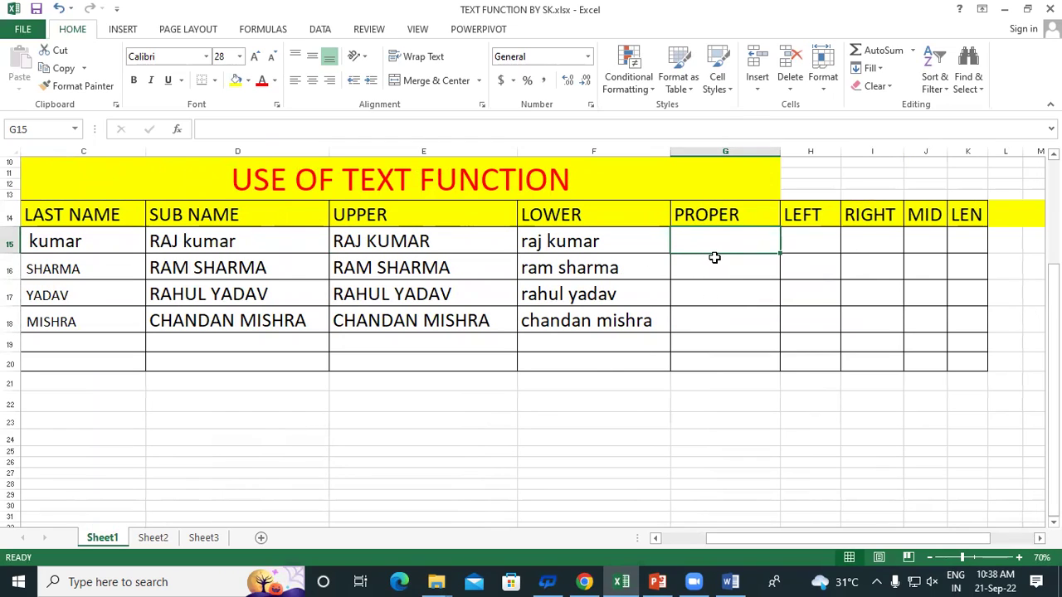
Enter =PROPER(F15) in G15, fill it down to G18, and widen column G to fit the names
{"action": "type", "text": "="}
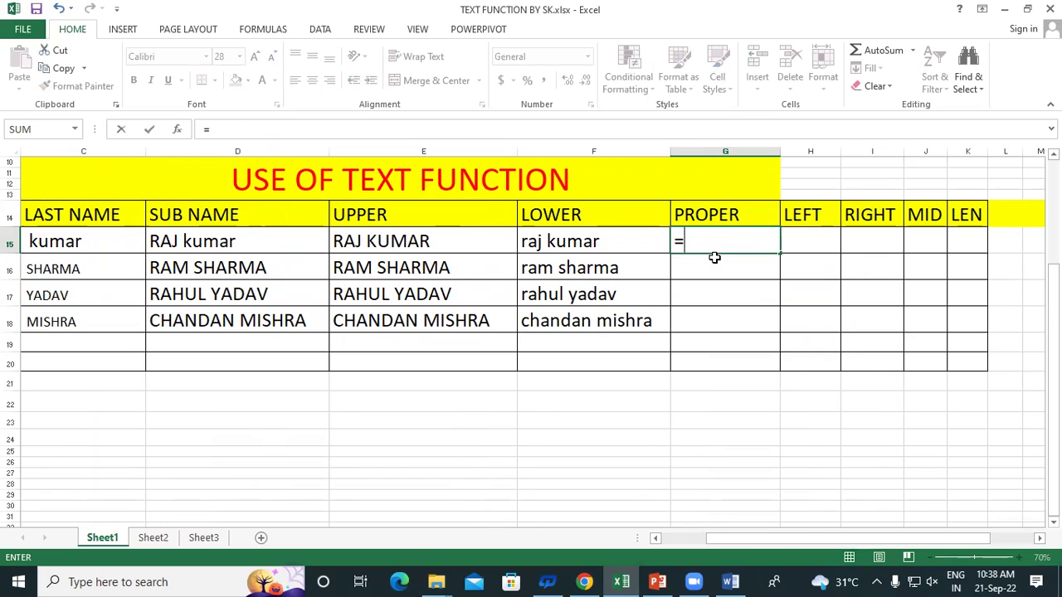
{"action": "type", "text": "PROPER"}
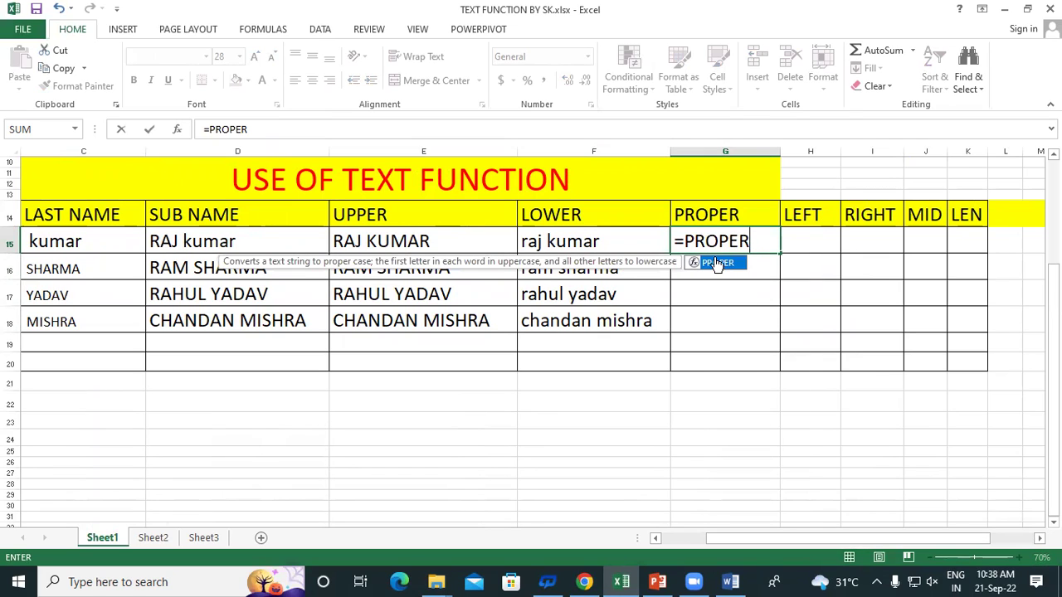
{"action": "type", "text": "("}
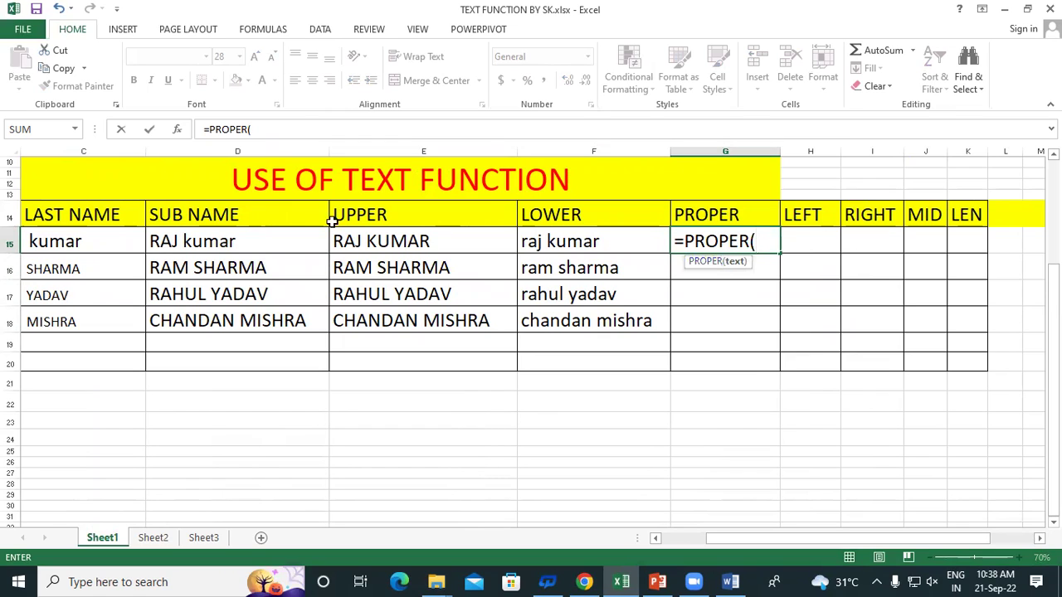
{"action": "left_click", "coordinate": [568, 247]}
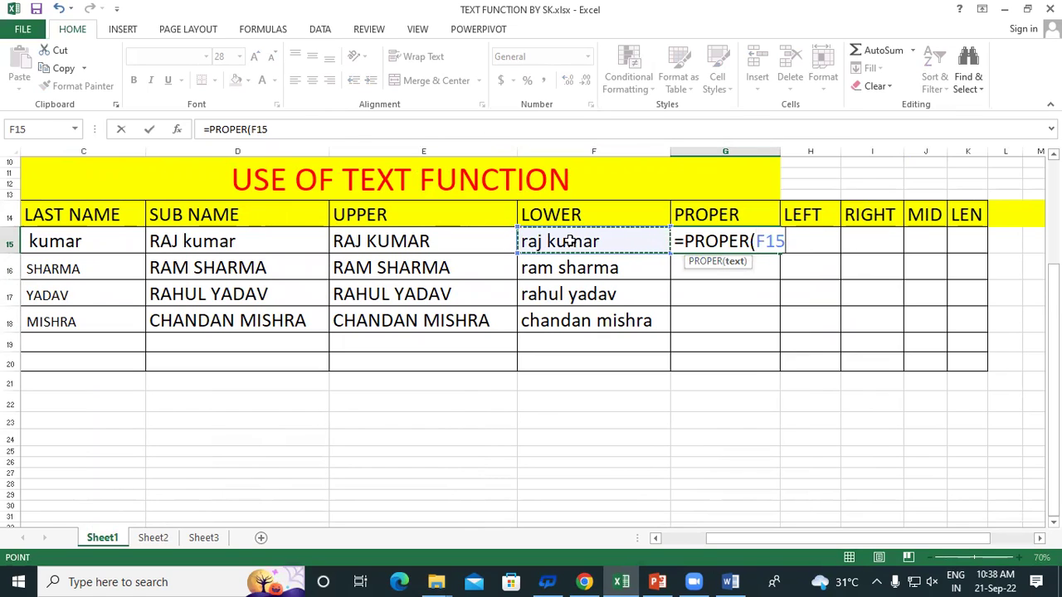
{"action": "type", "text": ")"}
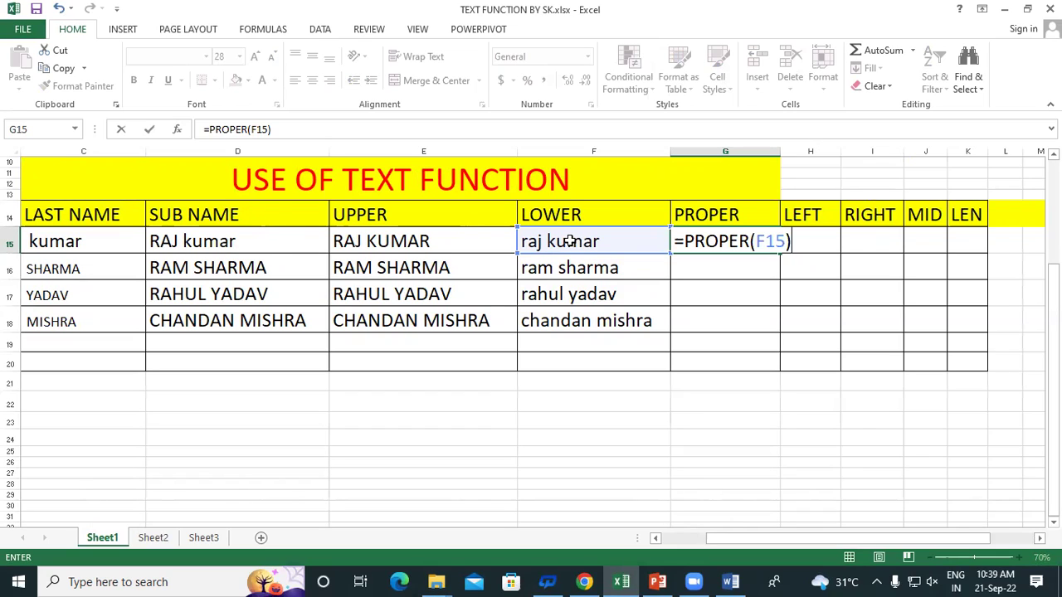
{"action": "key", "text": "Return"}
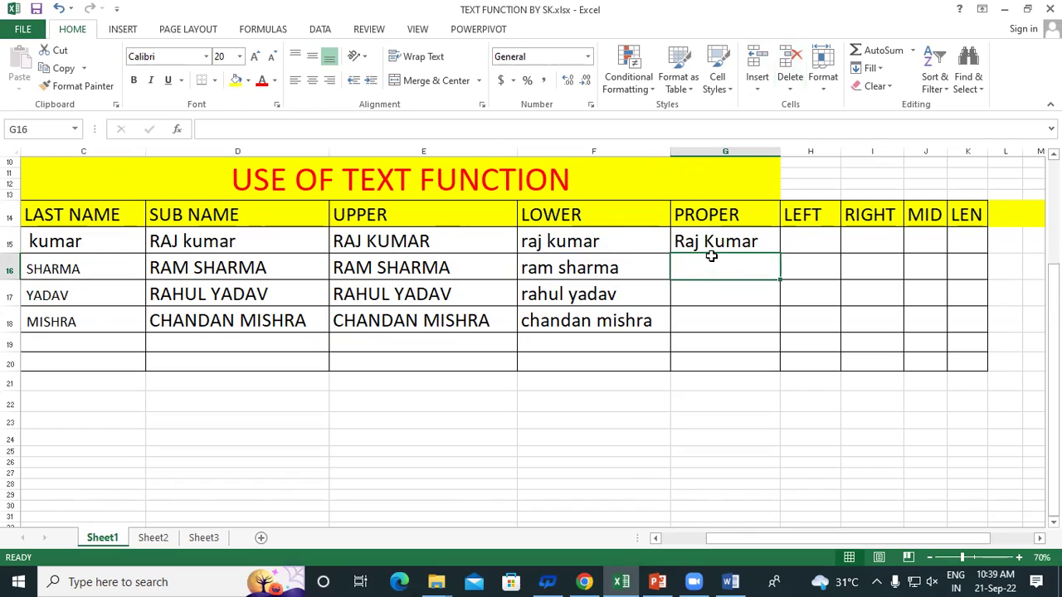
{"action": "left_click", "coordinate": [737, 240]}
{"action": "left_click_drag", "start_coordinate": [780, 253], "coordinate": [797, 341]}
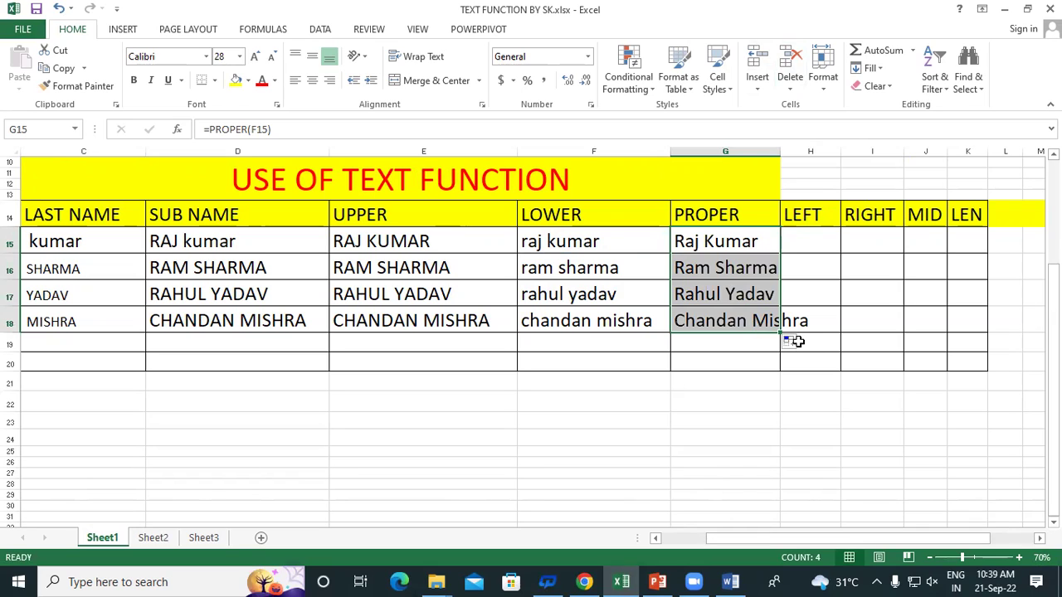
{"action": "left_click_drag", "start_coordinate": [779, 154], "coordinate": [831, 156]}
{"action": "left_click", "coordinate": [863, 285]}
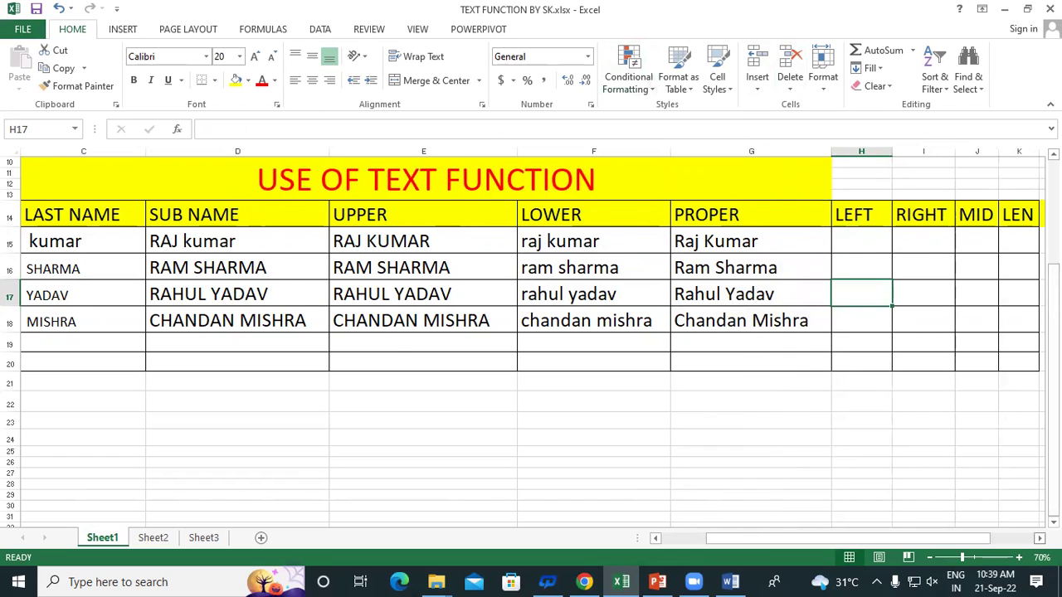
Review the LEFT, RIGHT, MID and LEN headings, then select H15 under LEFT
{"action": "left_click", "coordinate": [1039, 538]}
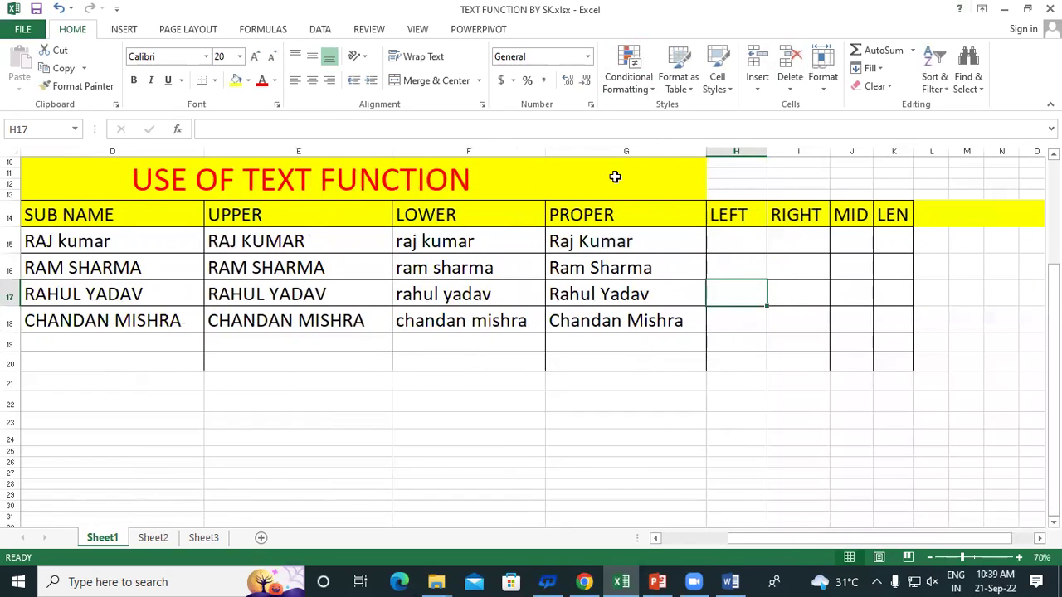
{"action": "left_click", "coordinate": [730, 217]}
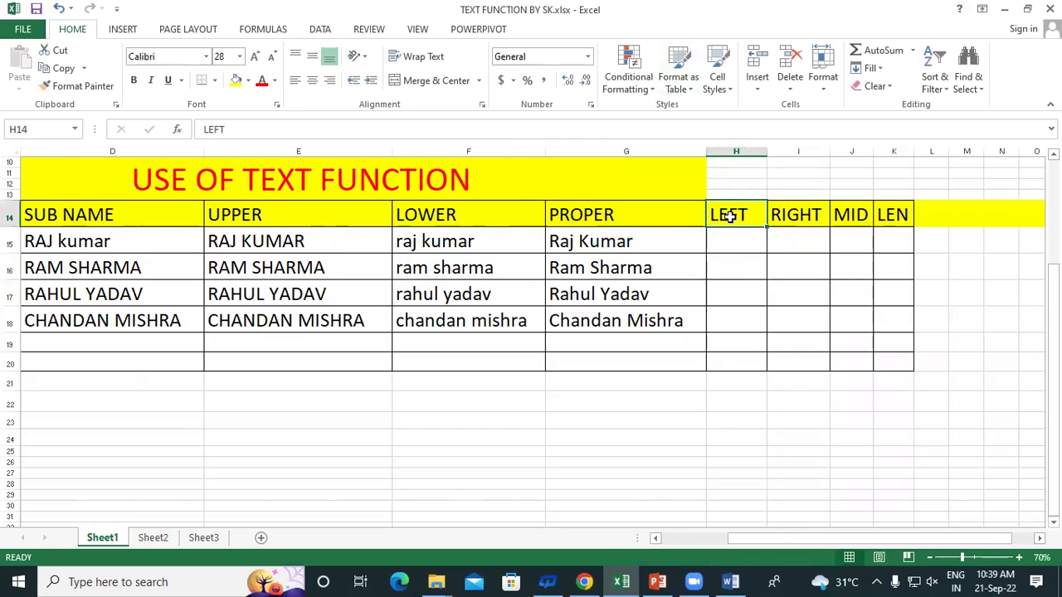
{"action": "left_click", "coordinate": [801, 206]}
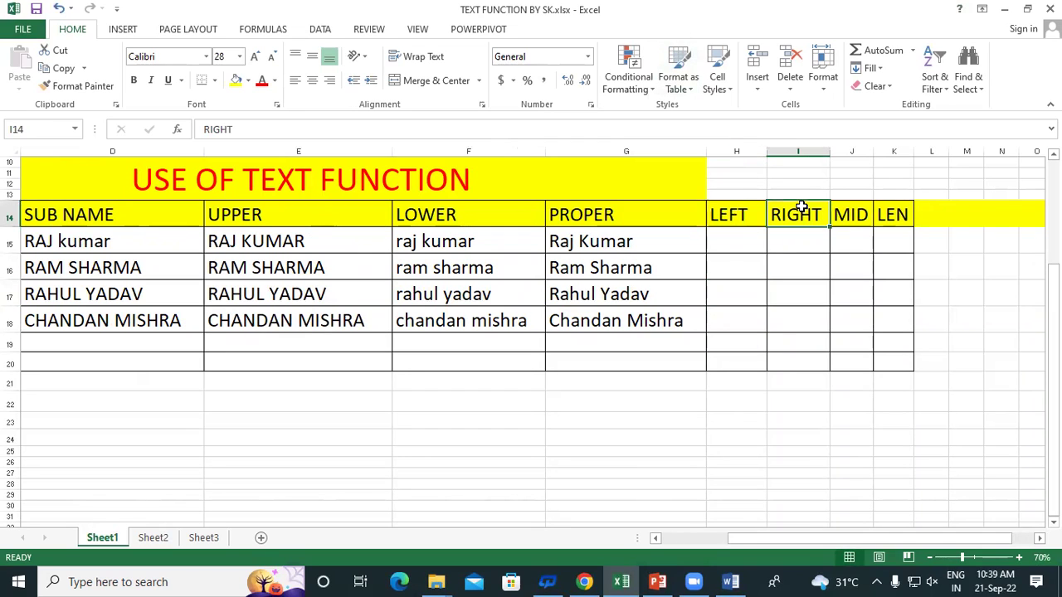
{"action": "left_click", "coordinate": [850, 214]}
{"action": "left_click", "coordinate": [902, 214]}
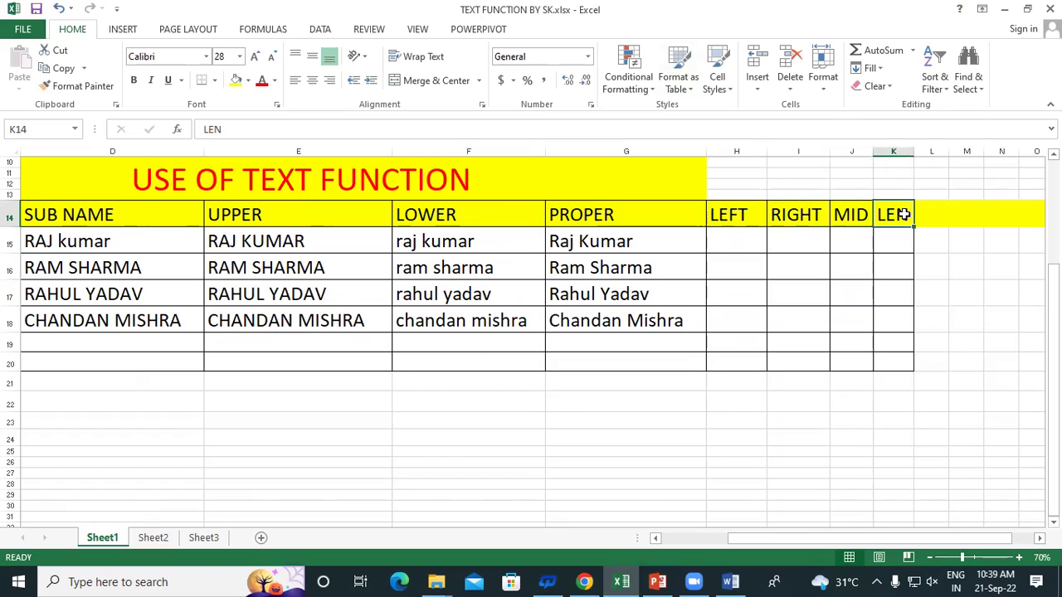
{"action": "left_click", "coordinate": [729, 216]}
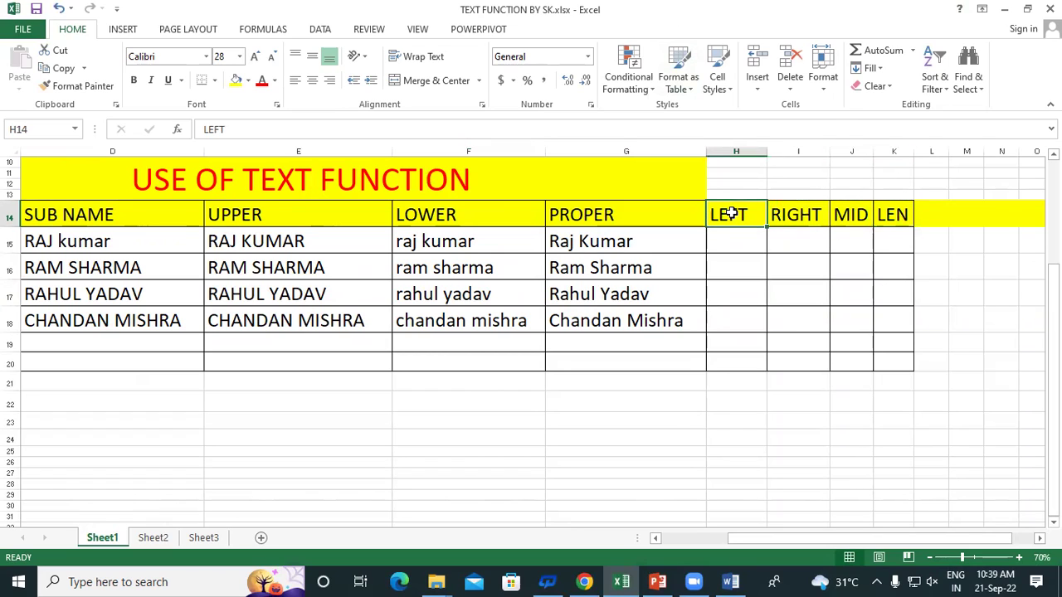
{"action": "left_click", "coordinate": [728, 238]}
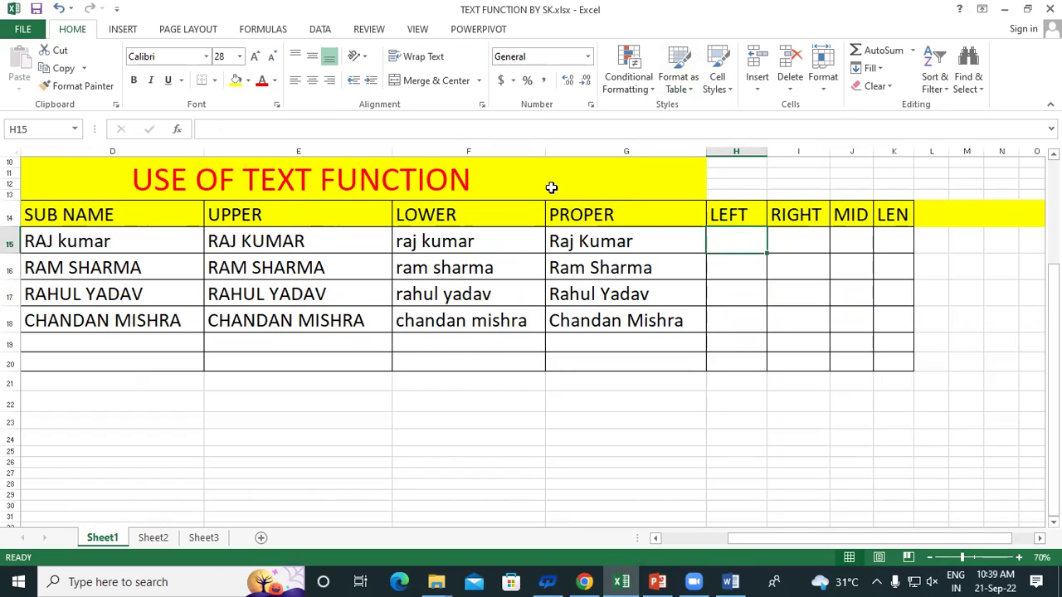
{"action": "left_click", "coordinate": [573, 241]}
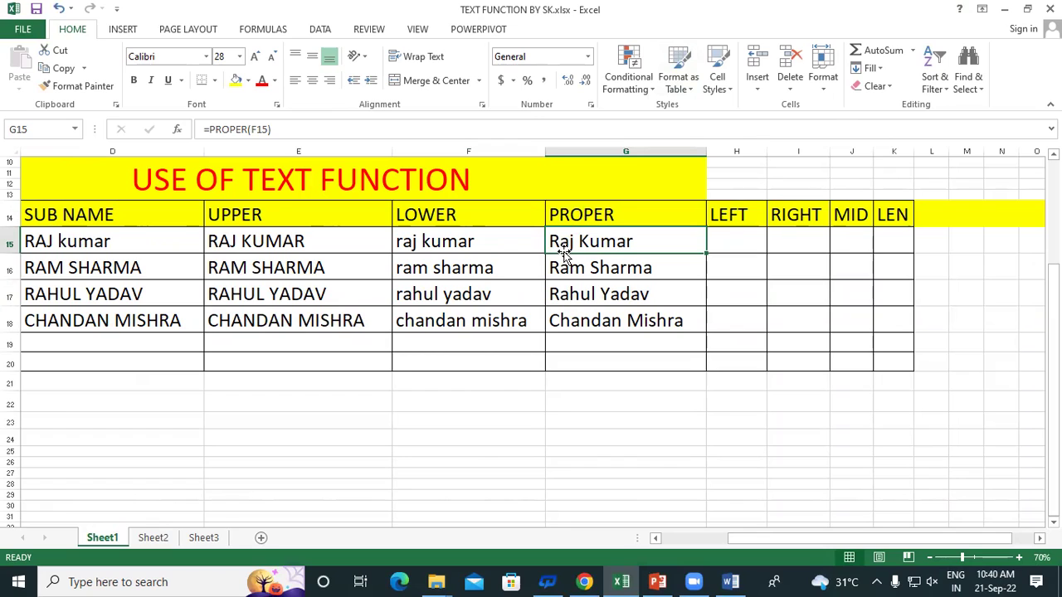
{"action": "left_click", "coordinate": [723, 237]}
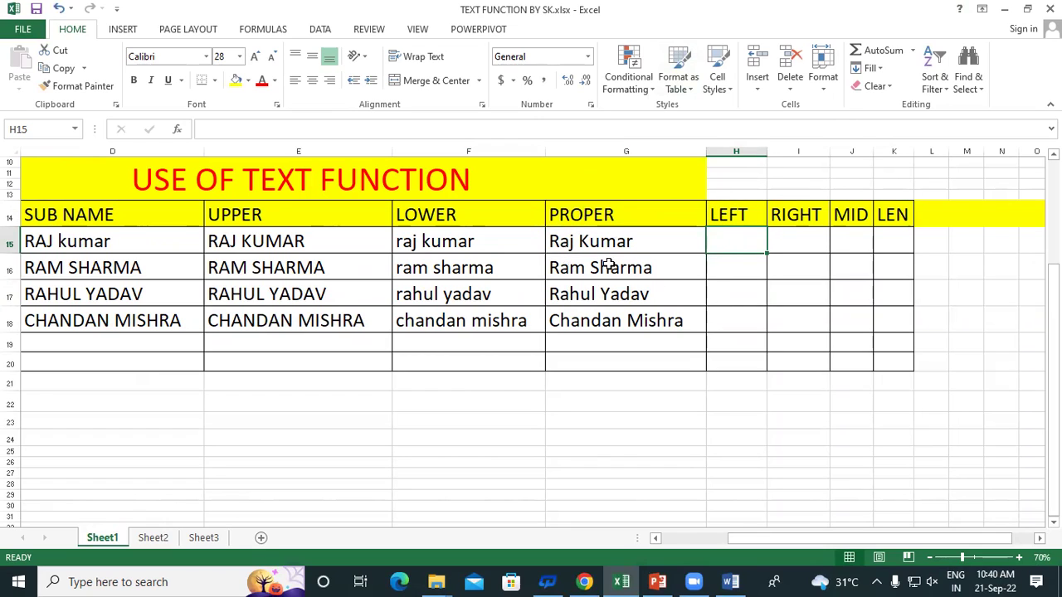
{"action": "left_click", "coordinate": [555, 241]}
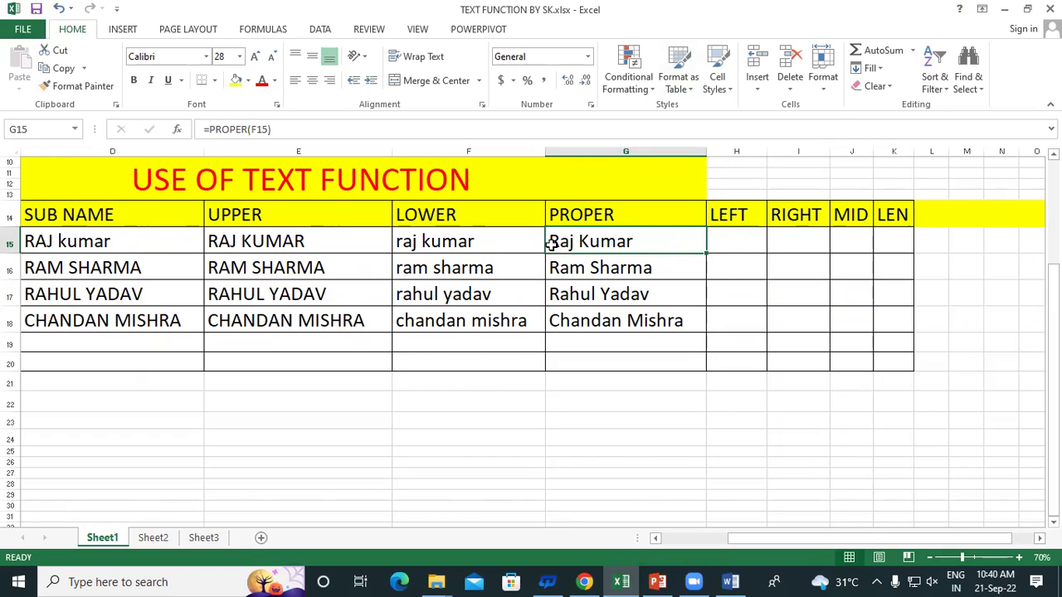
{"action": "left_click", "coordinate": [730, 245]}
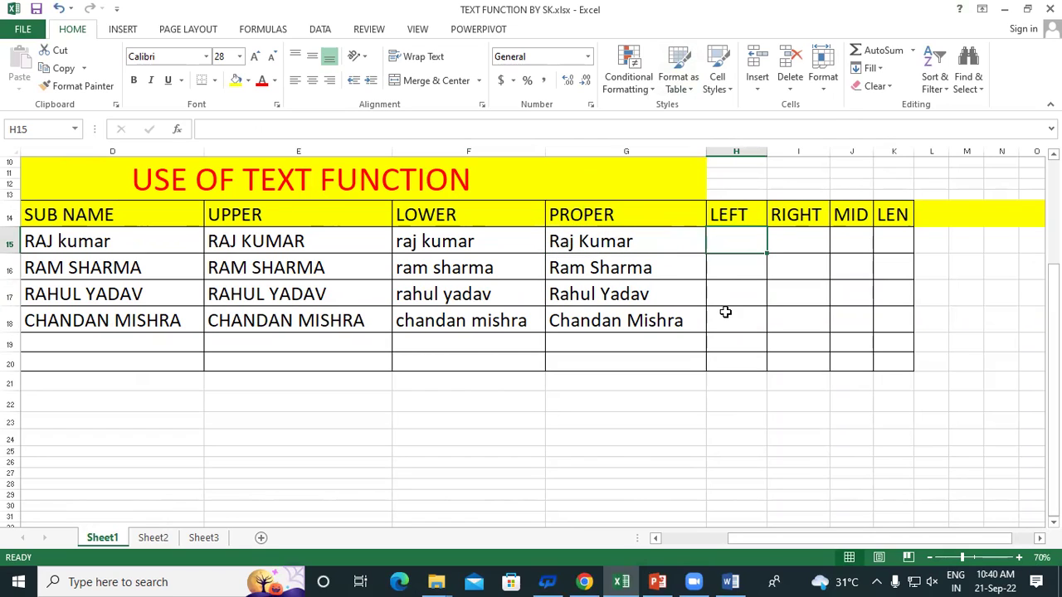
{"action": "left_click", "coordinate": [590, 240]}
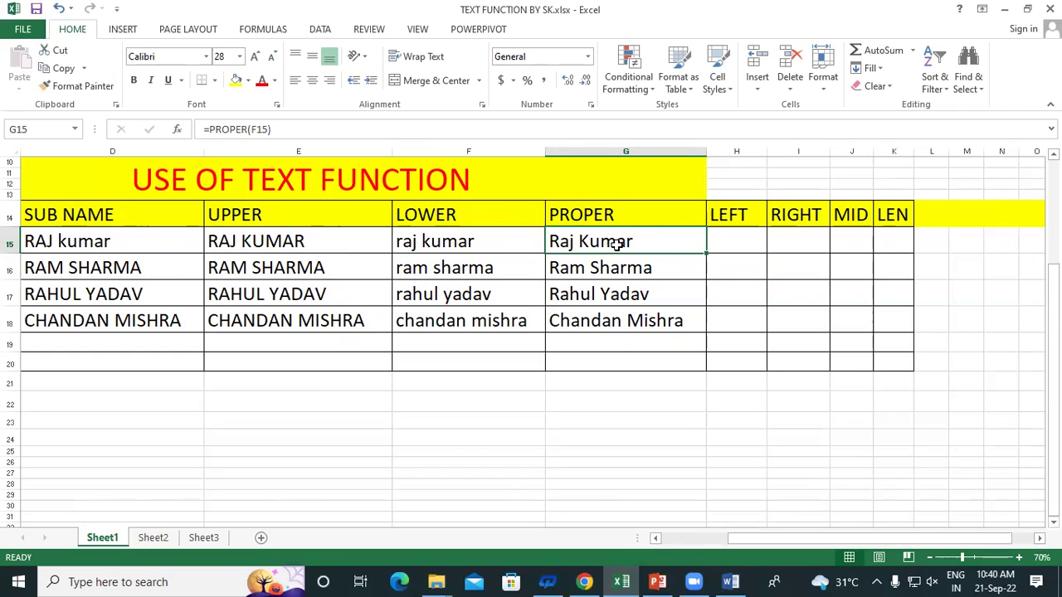
{"action": "left_click", "coordinate": [743, 238]}
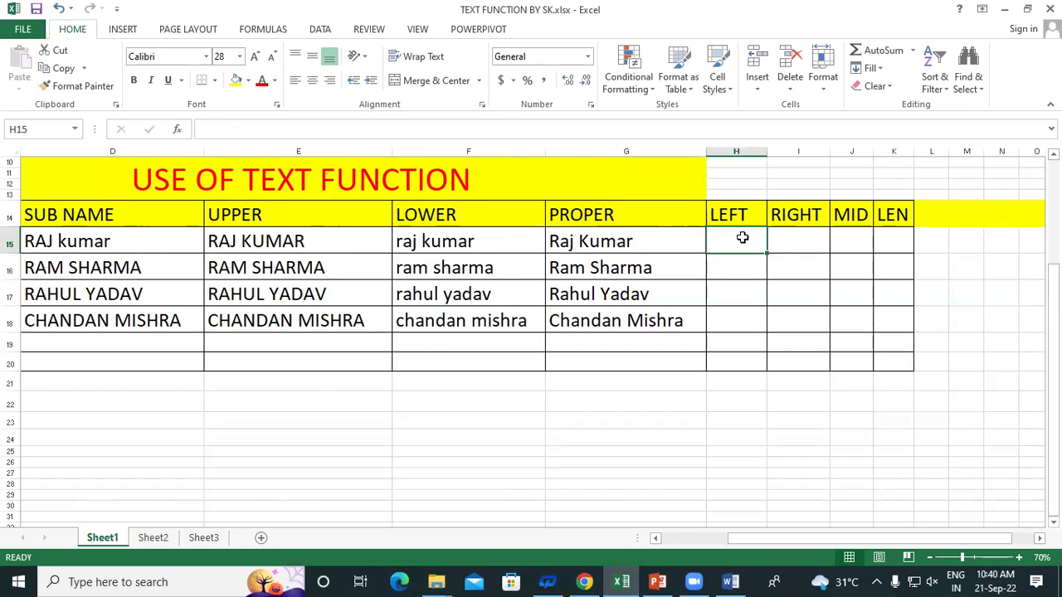
{"action": "left_click", "coordinate": [552, 241]}
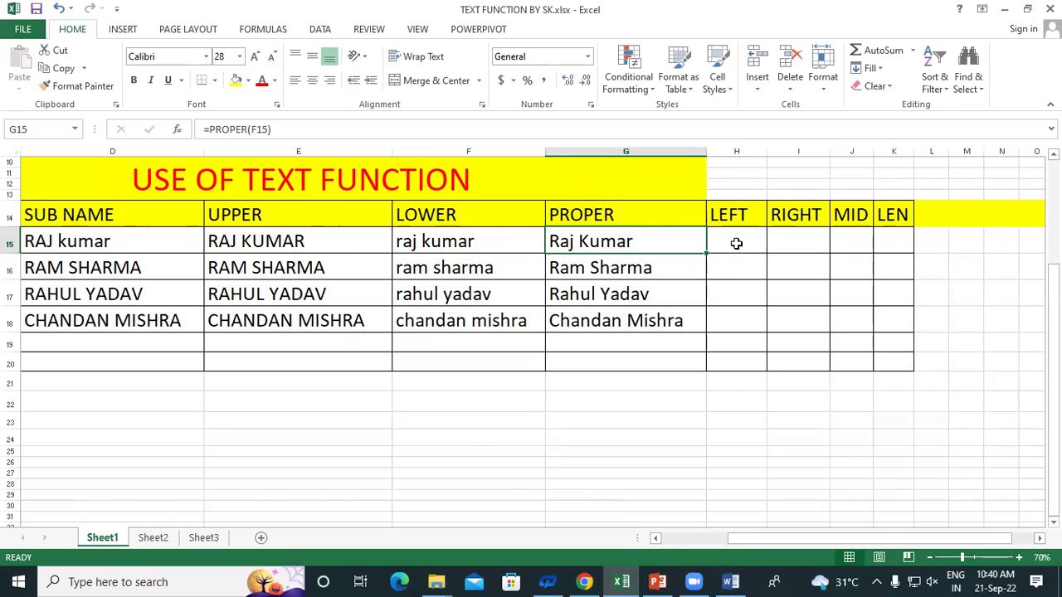
{"action": "left_click", "coordinate": [736, 243]}
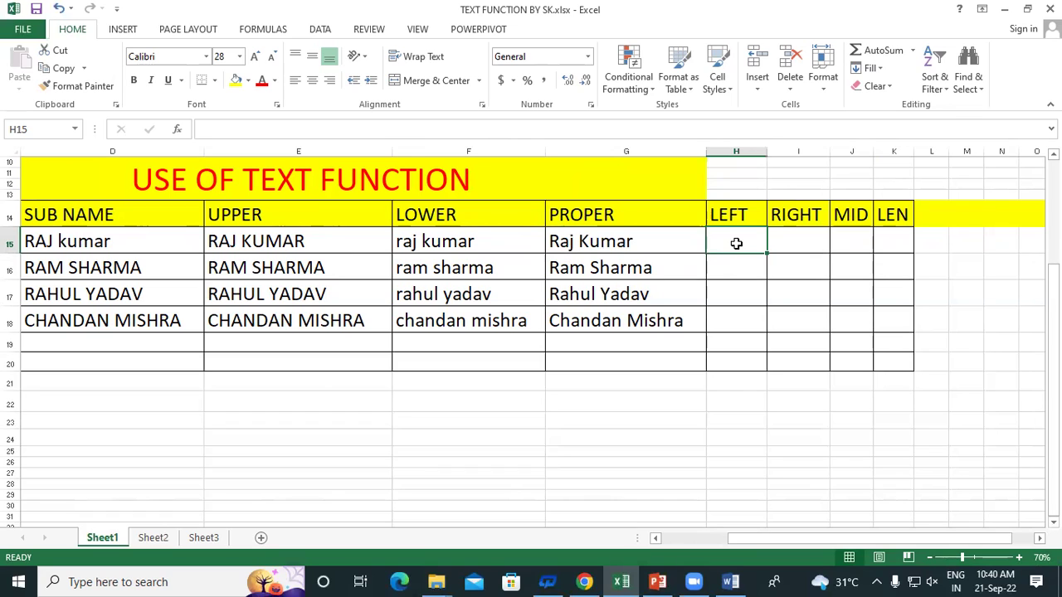
Enter =LEFT(G15,3) in H15 and fill it down to H18, giving Raj, Ram, Rah, Cha
{"action": "type", "text": "="}
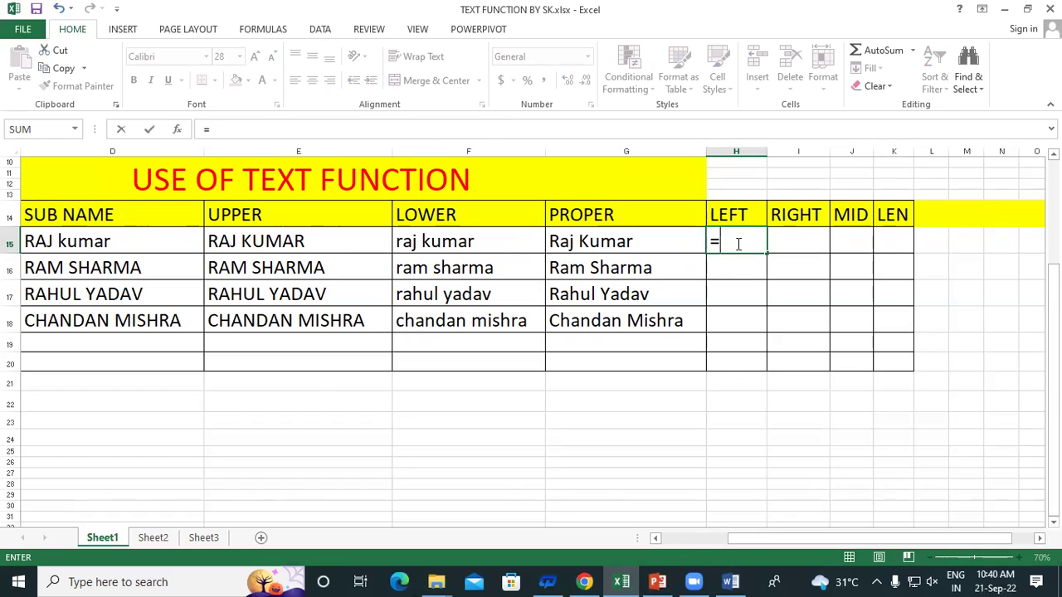
{"action": "type", "text": "LEFT"}
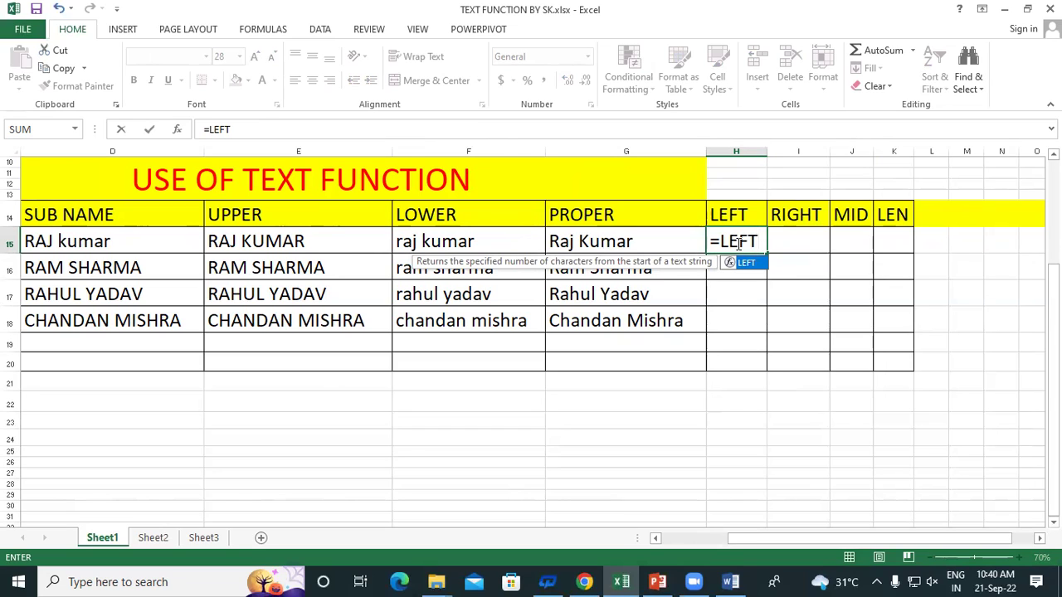
{"action": "type", "text": "("}
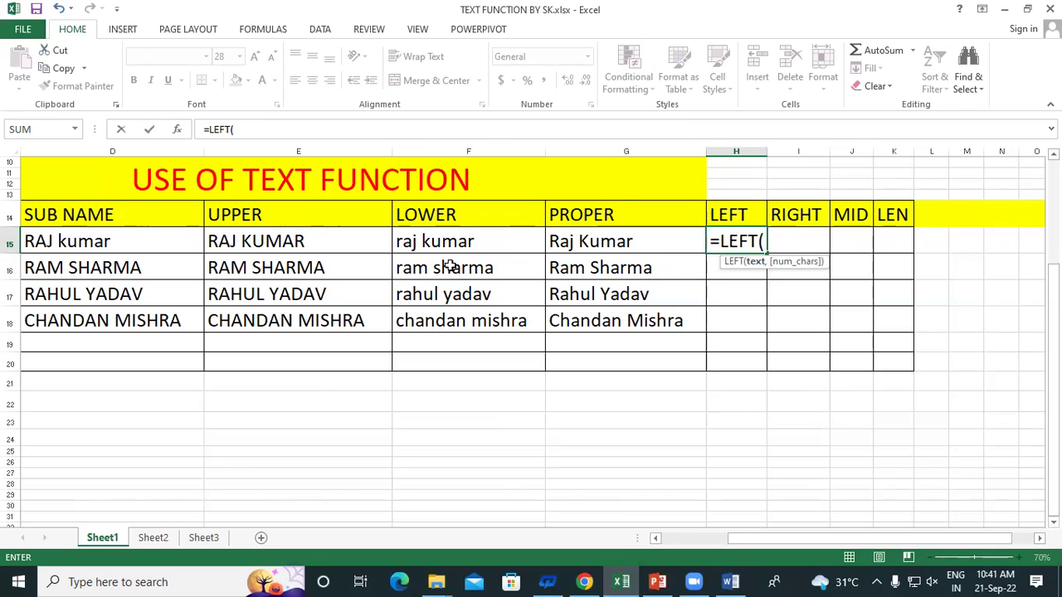
{"action": "left_click", "coordinate": [594, 237]}
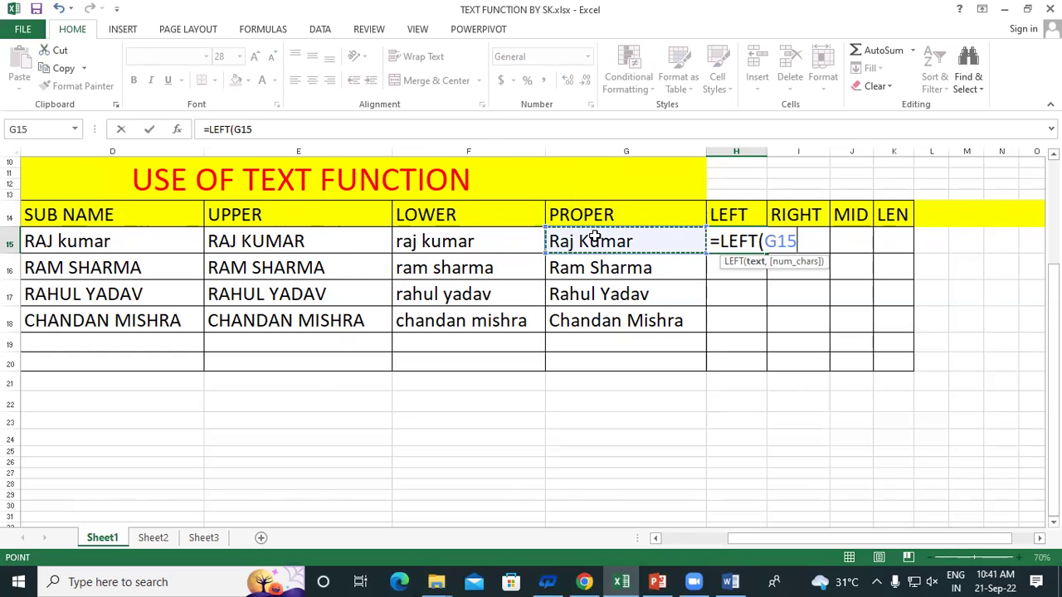
{"action": "type", "text": ","}
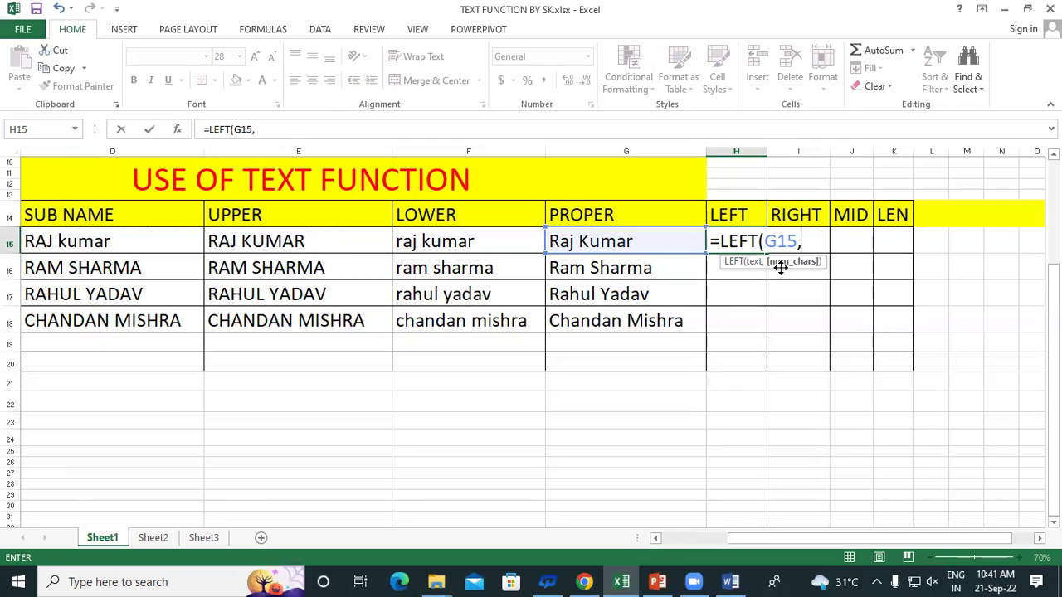
{"action": "type", "text": "3)"}
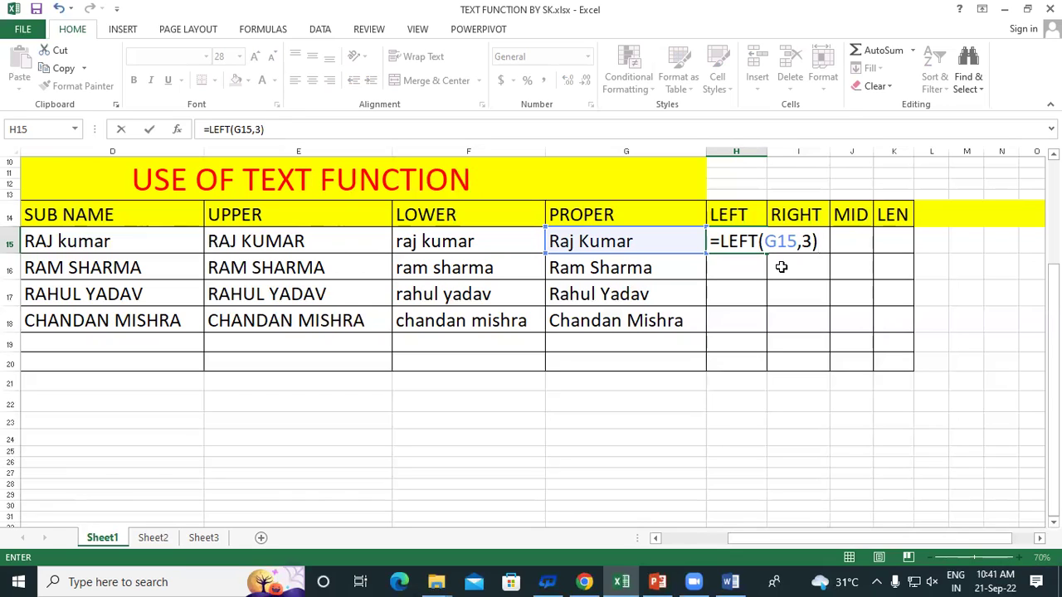
{"action": "key", "text": "Return"}
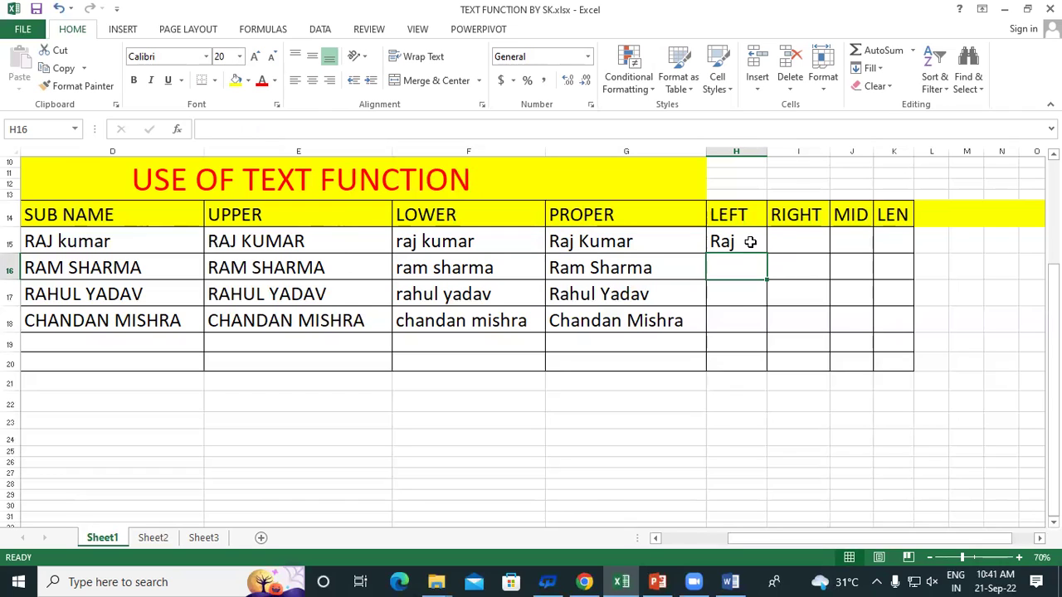
{"action": "left_click", "coordinate": [750, 241]}
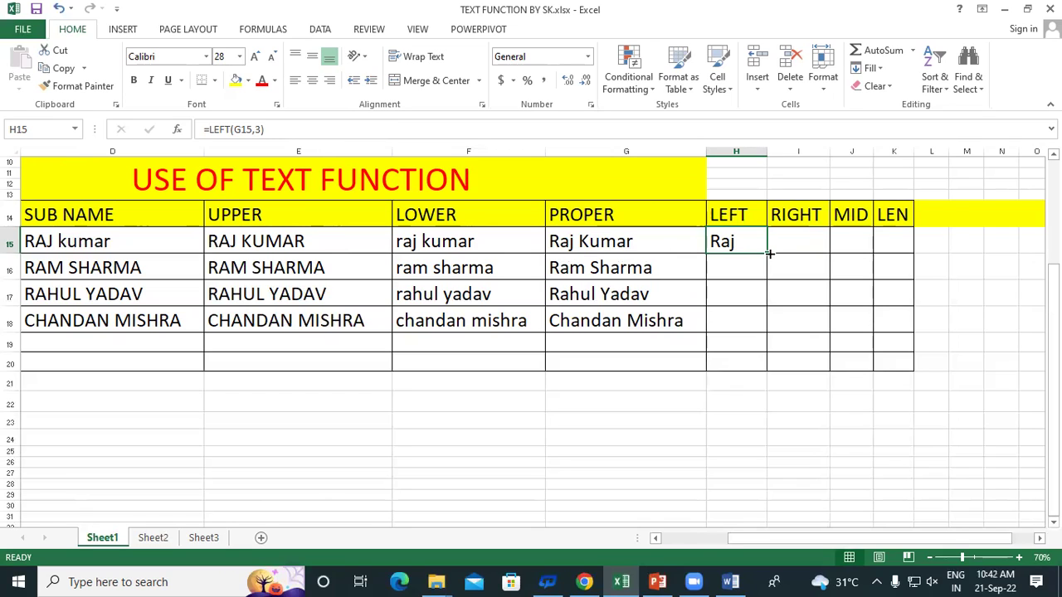
{"action": "left_click_drag", "start_coordinate": [769, 254], "coordinate": [780, 334]}
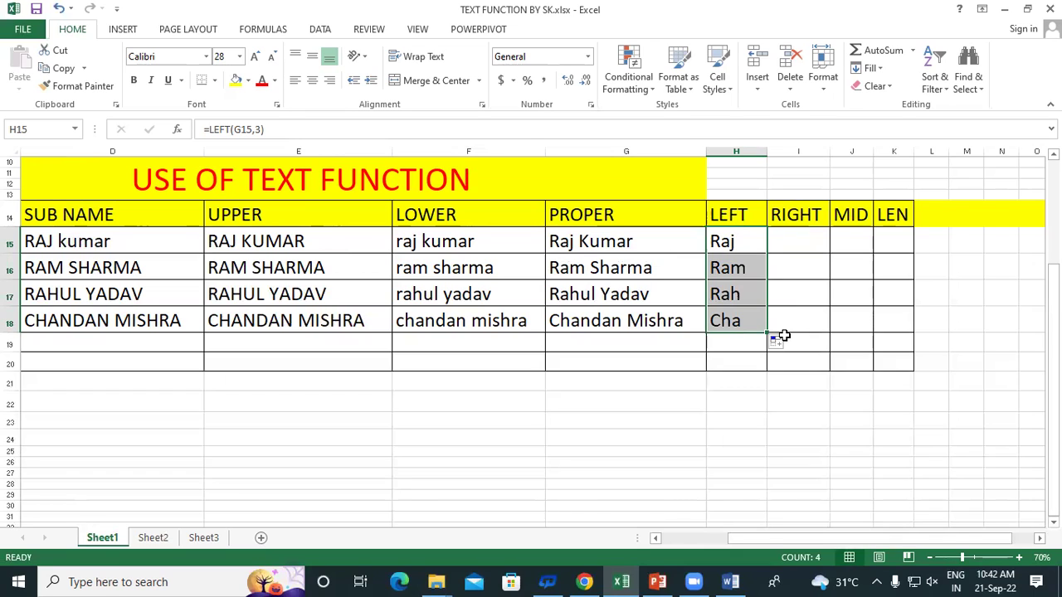
{"action": "double_click", "coordinate": [732, 243]}
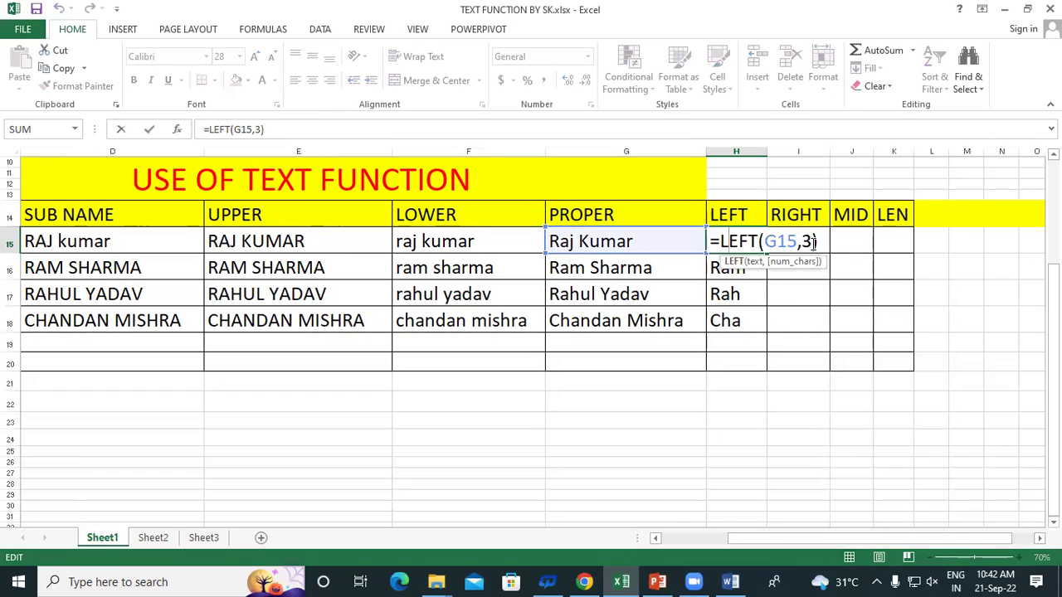
Change the formula to =LEFT(G15,5) and refill H15:H18, giving Raj K, Ram S, Rahul, Chand
{"action": "double_click", "coordinate": [806, 242]}
{"action": "type", "text": "5"}
{"action": "key", "text": "Return"}
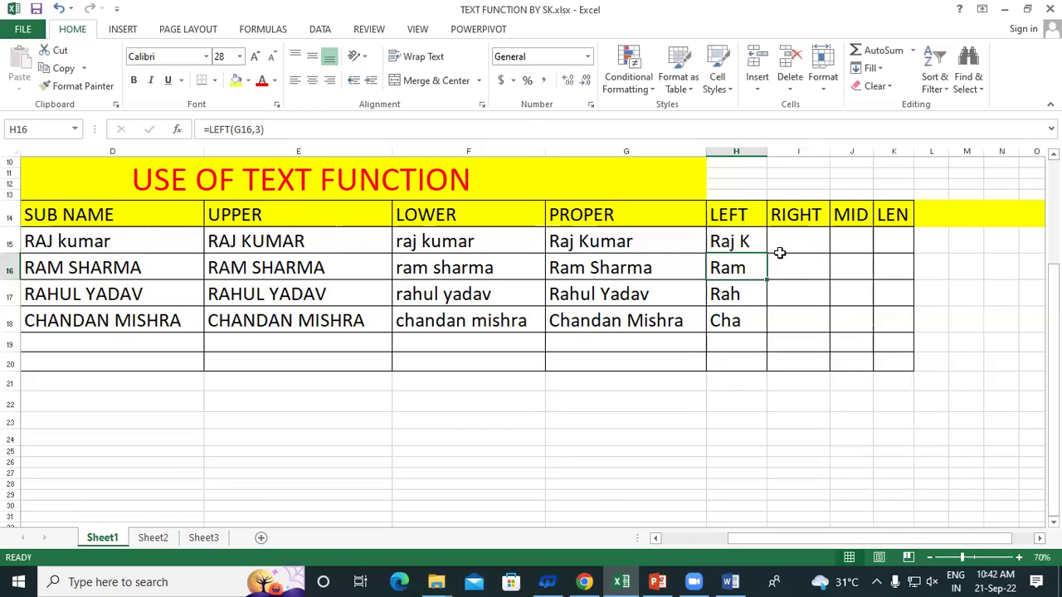
{"action": "left_click", "coordinate": [747, 240]}
{"action": "left_click_drag", "start_coordinate": [769, 255], "coordinate": [782, 327]}
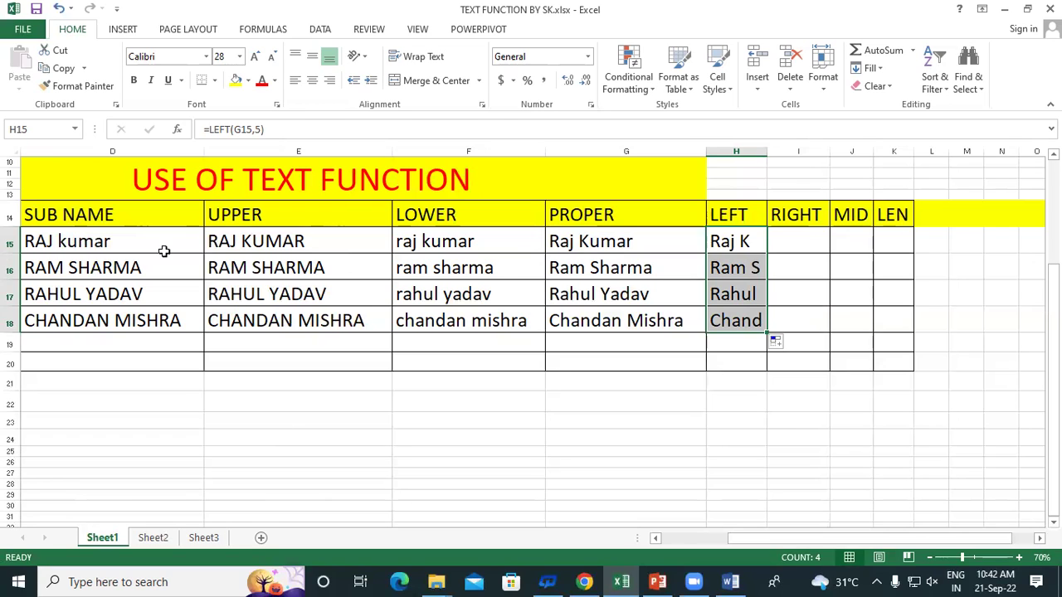
{"action": "scroll", "coordinate": [202, 315], "scroll_direction": "down", "scroll_amount": 3}
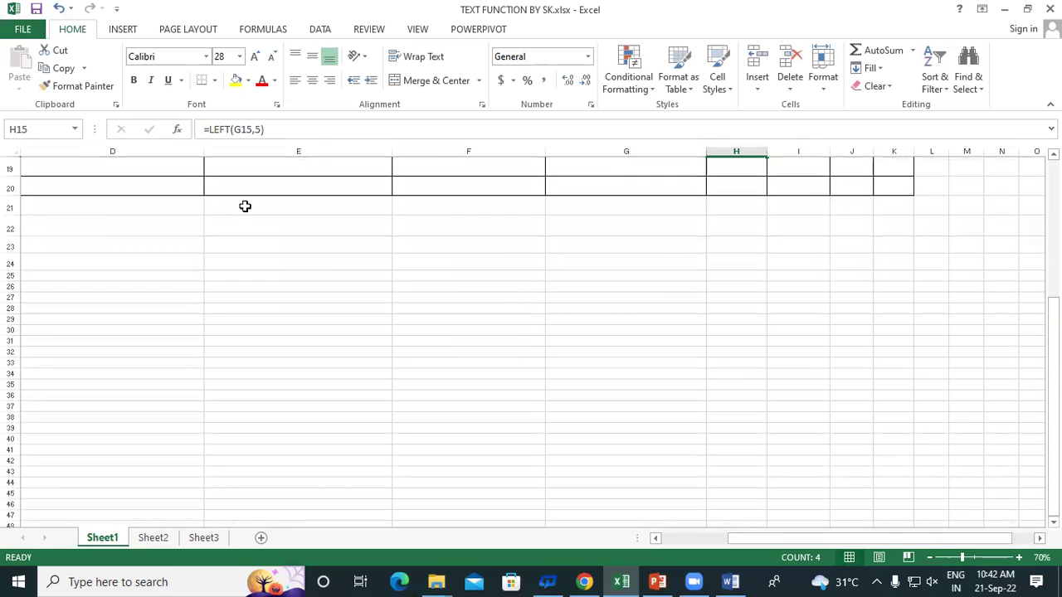
Enter the sample codes 09AWEREE and 09SREERERE into E21 and E22
{"action": "left_click", "coordinate": [245, 205]}
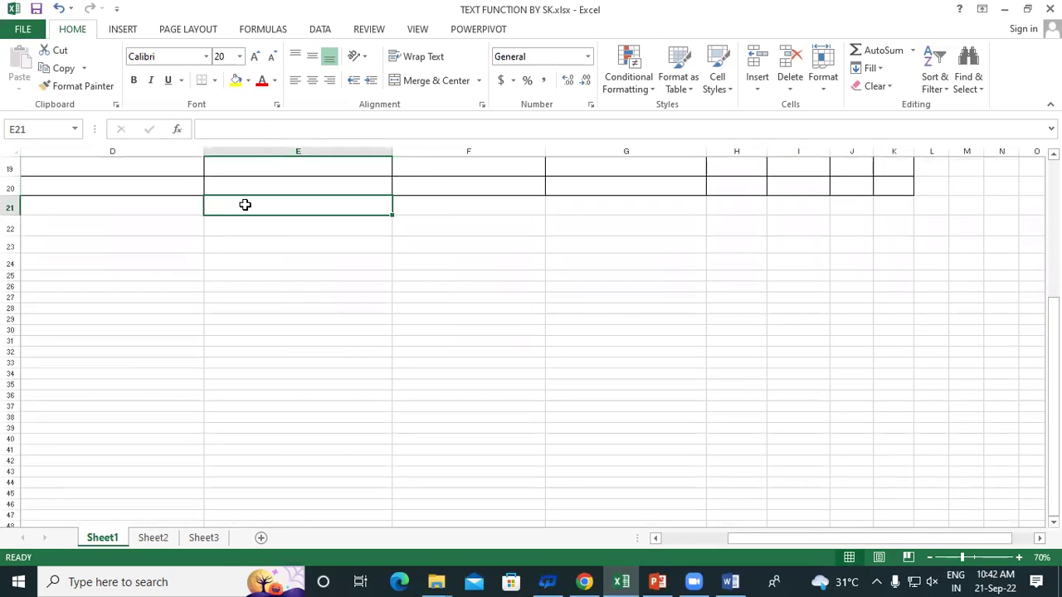
{"action": "type", "text": "0"}
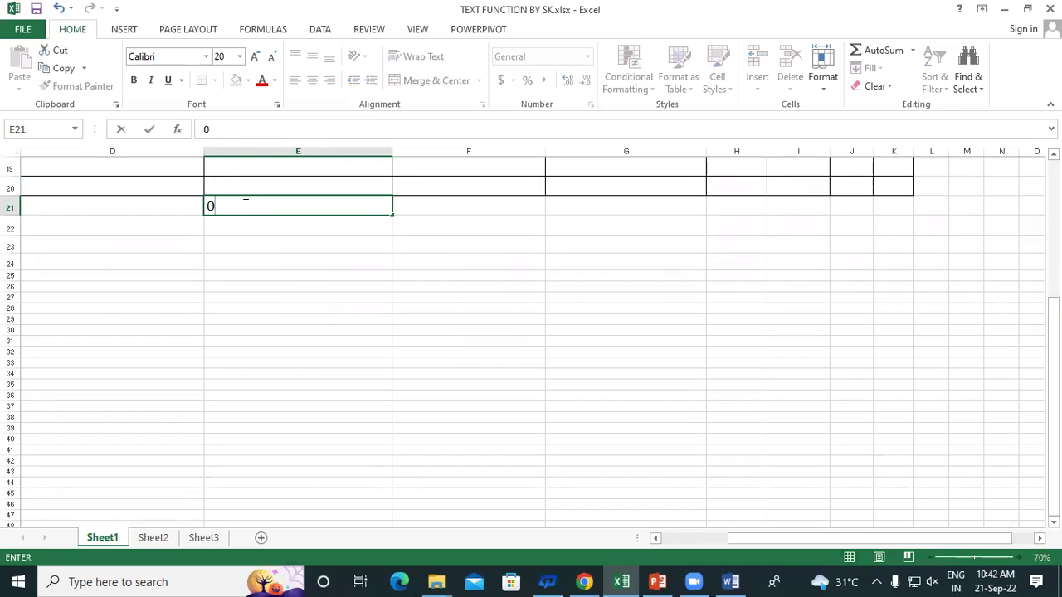
{"action": "type", "text": "9AWEREE"}
{"action": "key", "text": "Return"}
{"action": "type", "text": "09SREERERE"}
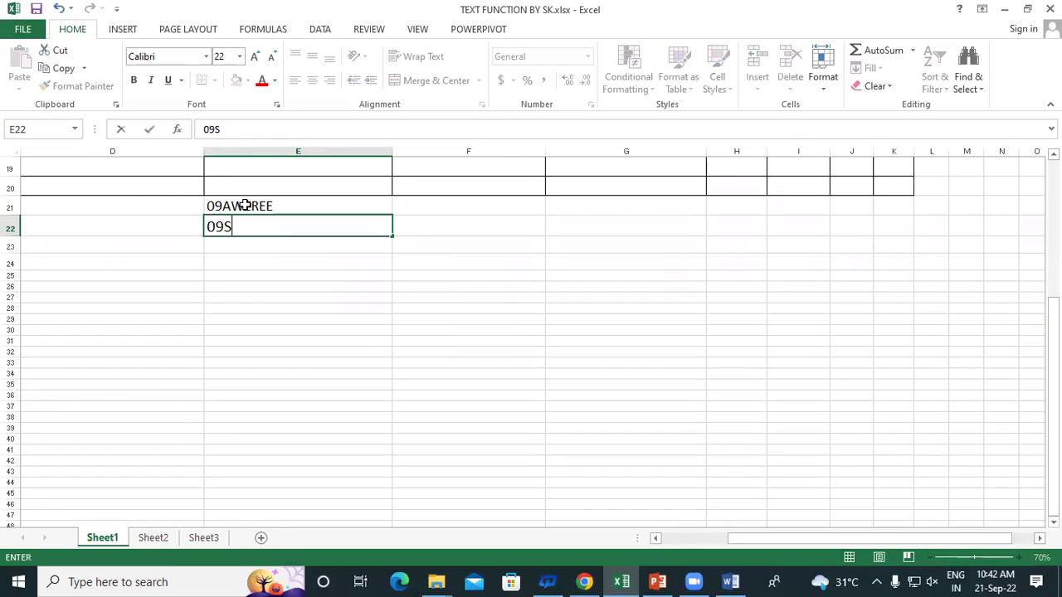
{"action": "key", "text": "Return"}
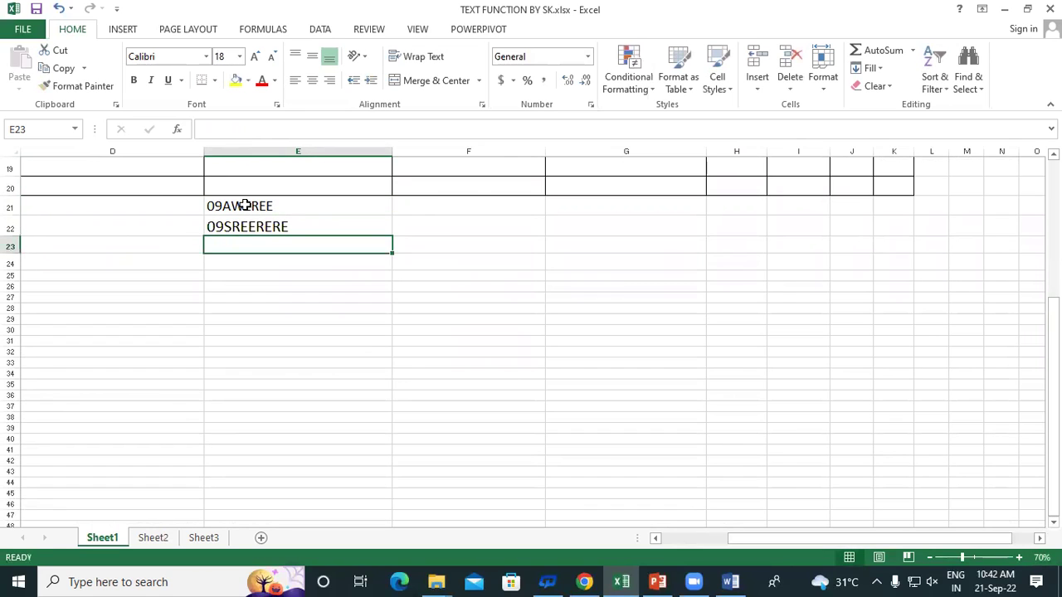
{"action": "left_click", "coordinate": [463, 203]}
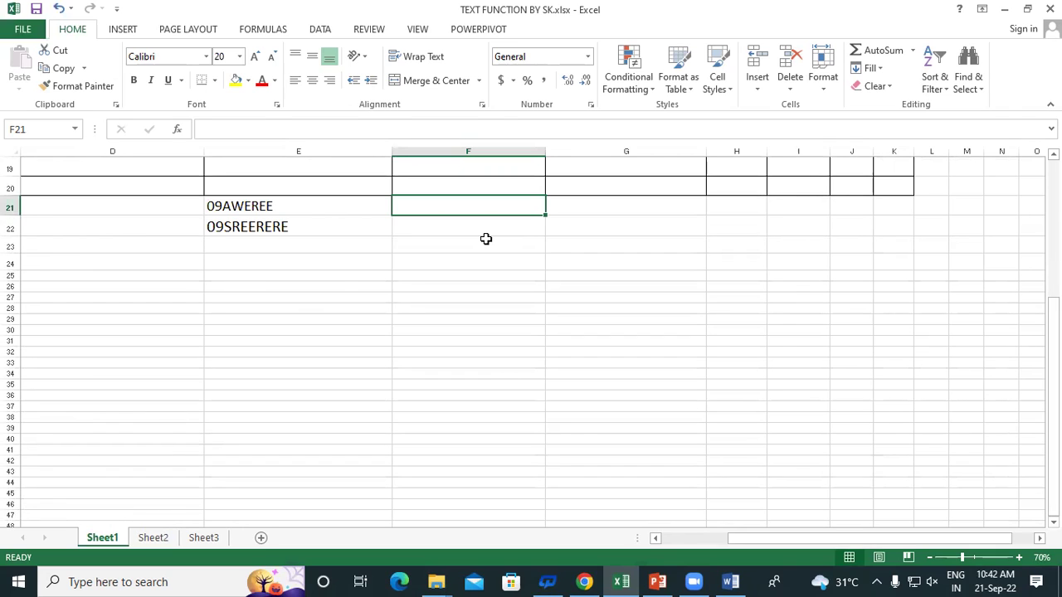
Extract the 09 state code into column F with =LEFT(E21,2) filled down from F21
{"action": "type", "text": "=L"}
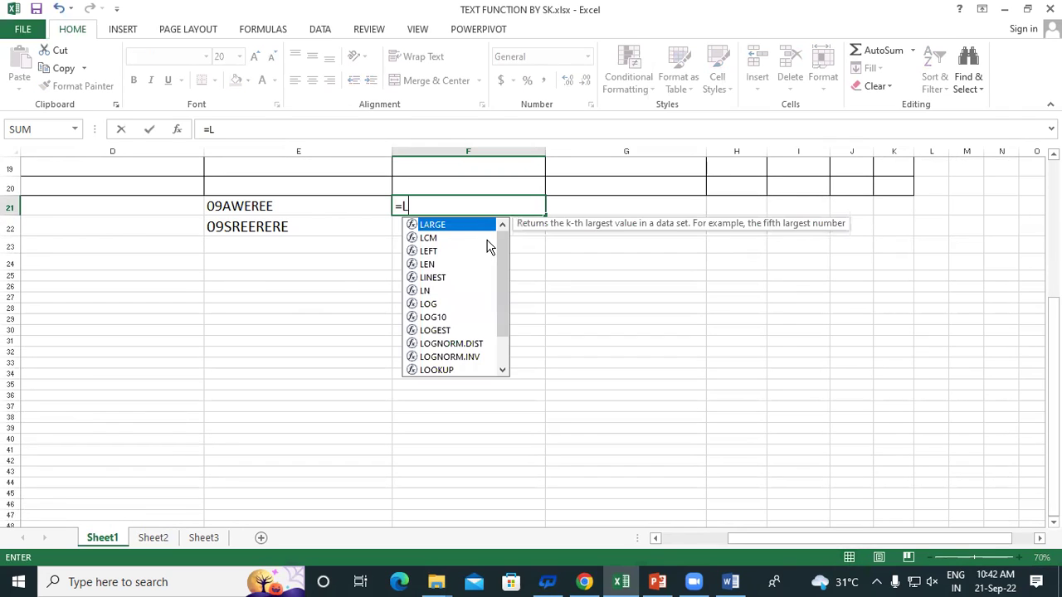
{"action": "type", "text": "EFT"}
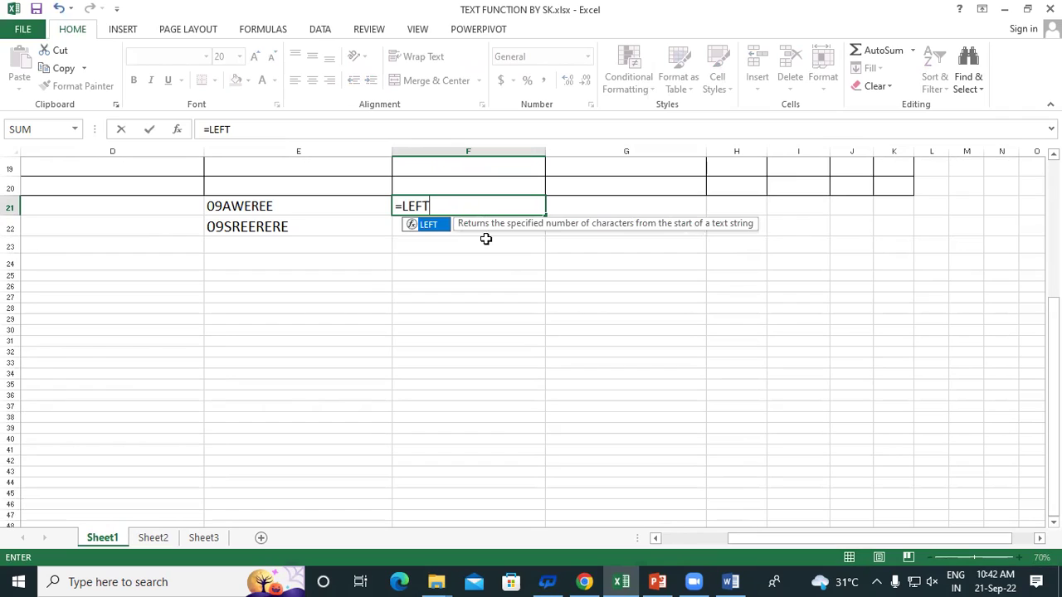
{"action": "type", "text": "("}
{"action": "left_click", "coordinate": [249, 208]}
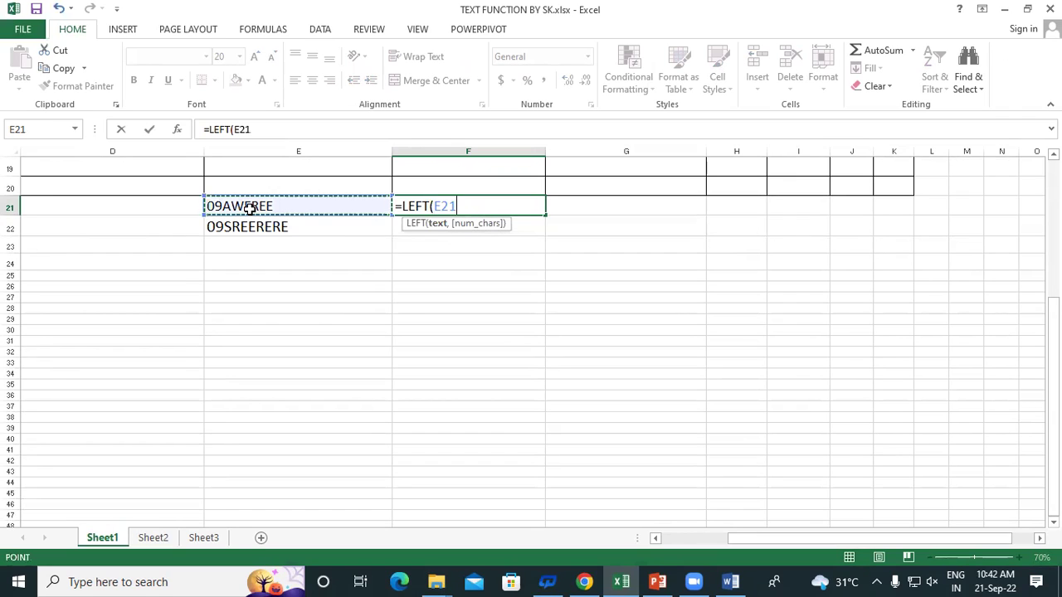
{"action": "type", "text": ","}
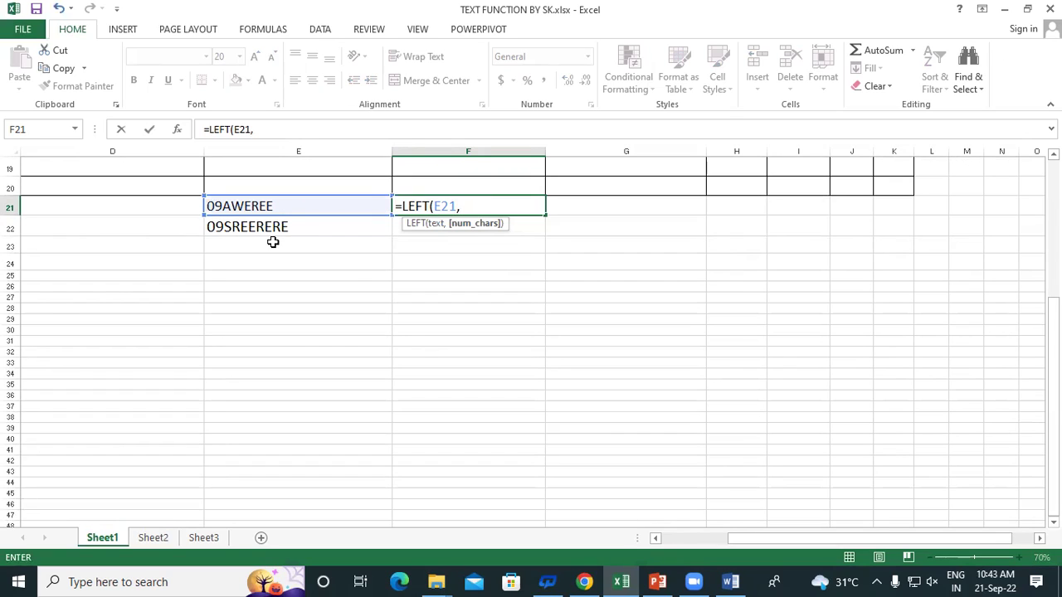
{"action": "type", "text": "2)"}
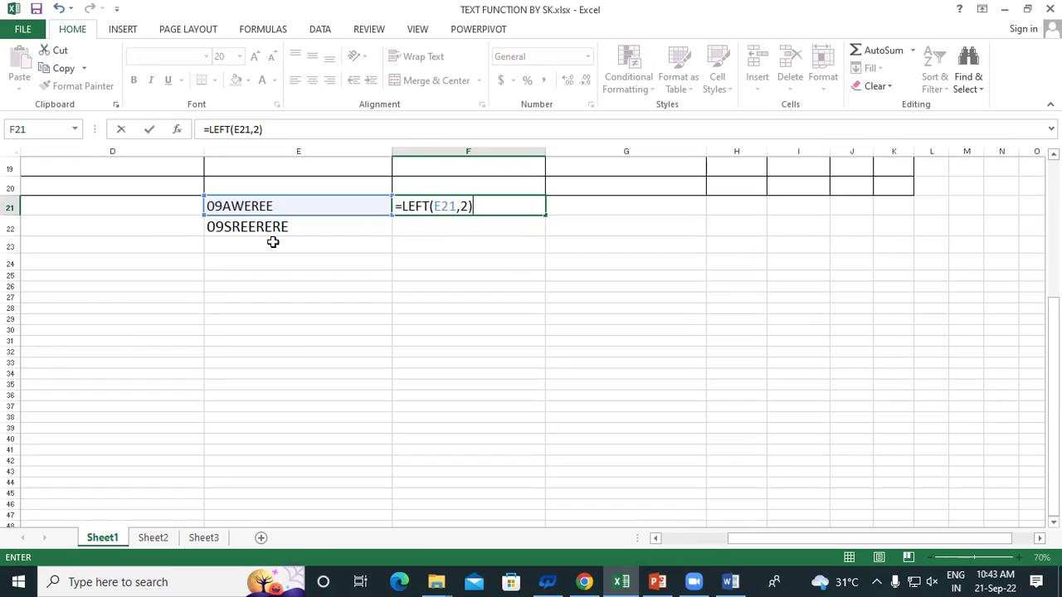
{"action": "key", "text": "Return"}
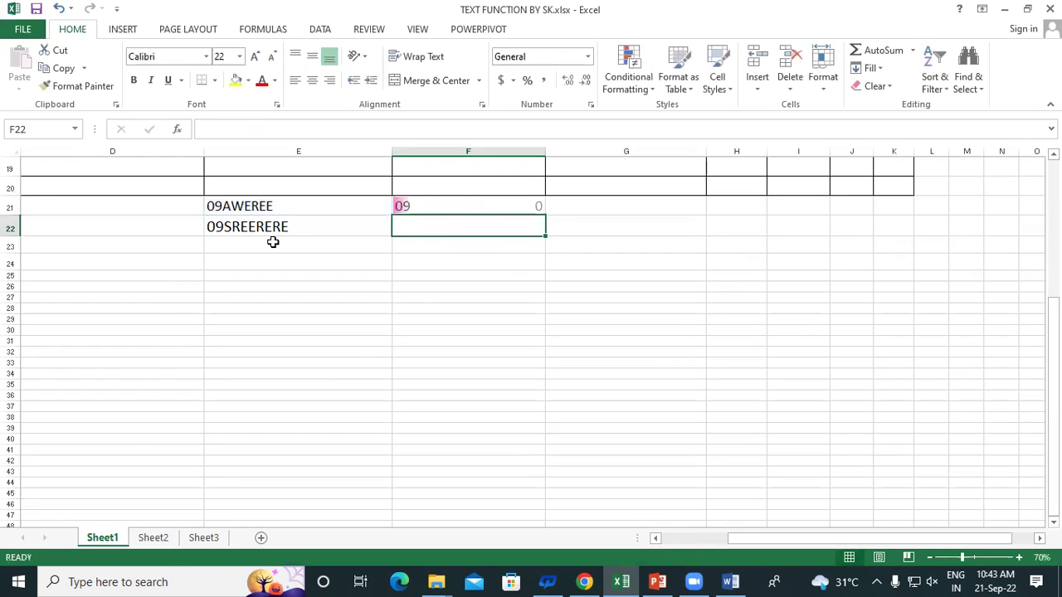
{"action": "left_click", "coordinate": [496, 212]}
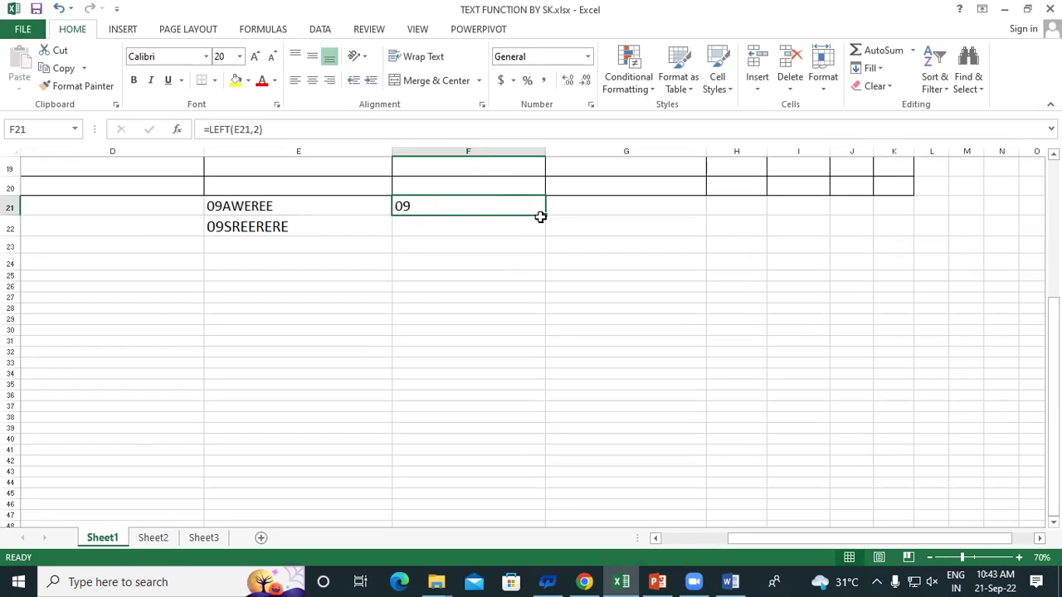
{"action": "left_click_drag", "start_coordinate": [544, 214], "coordinate": [571, 464]}
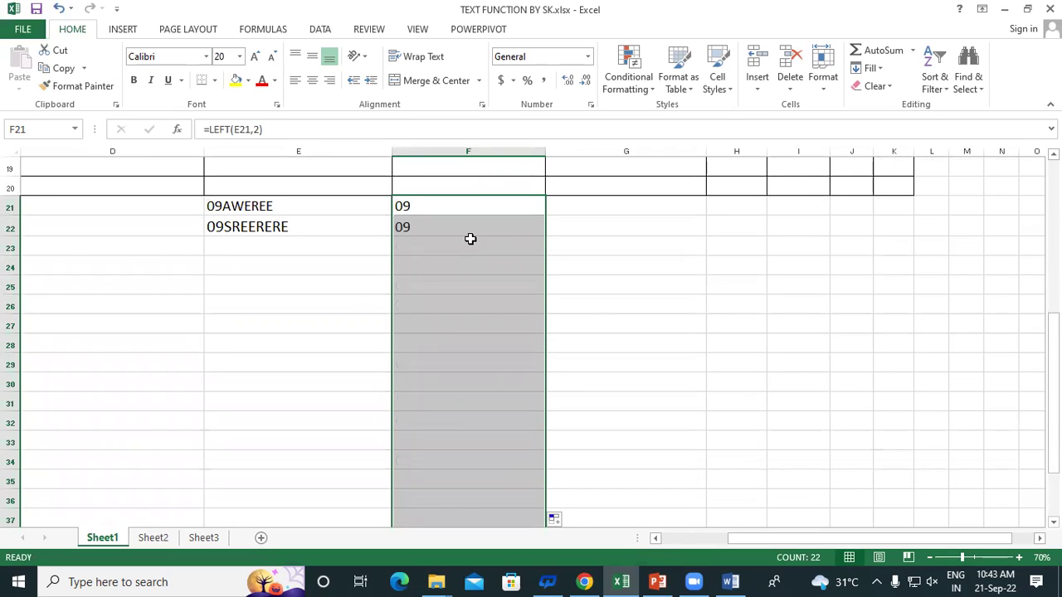
{"action": "left_click", "coordinate": [292, 206]}
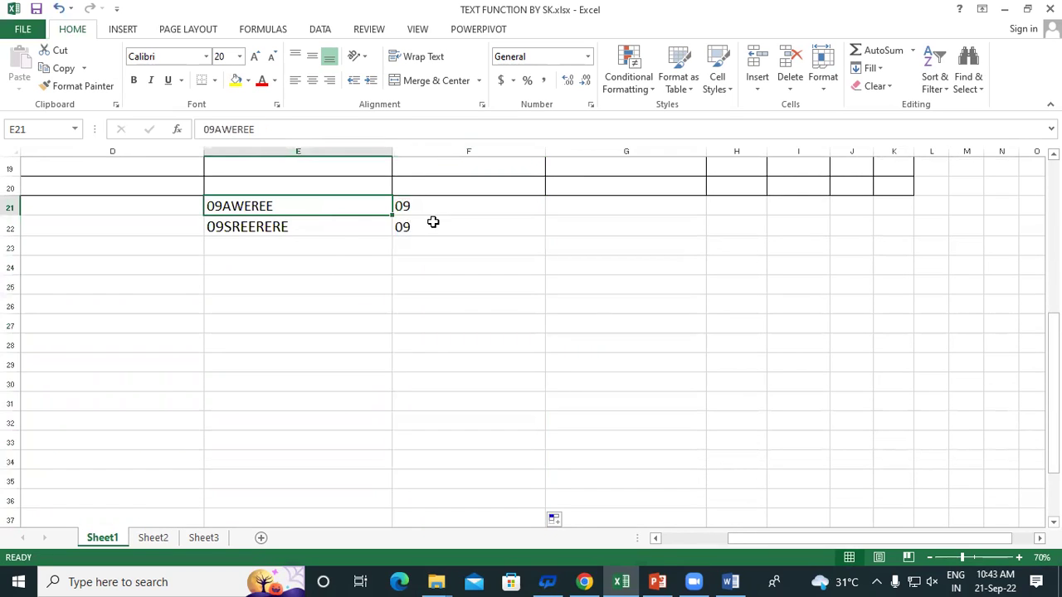
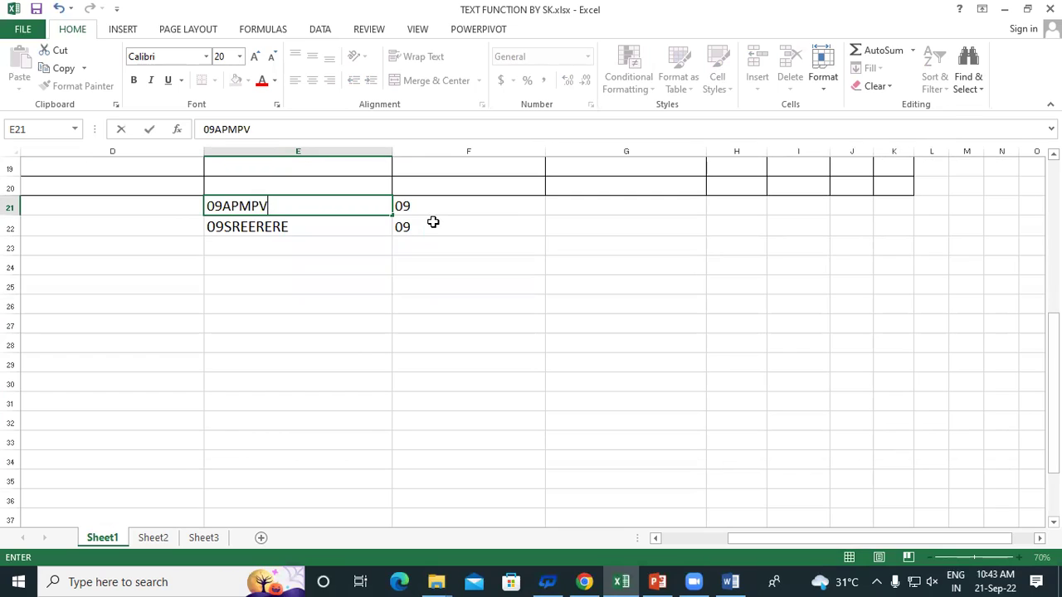
Replace E21 with a full 15-character sample GSTIN starting 09 and copy it down to E34
{"action": "key", "text": "Return"}
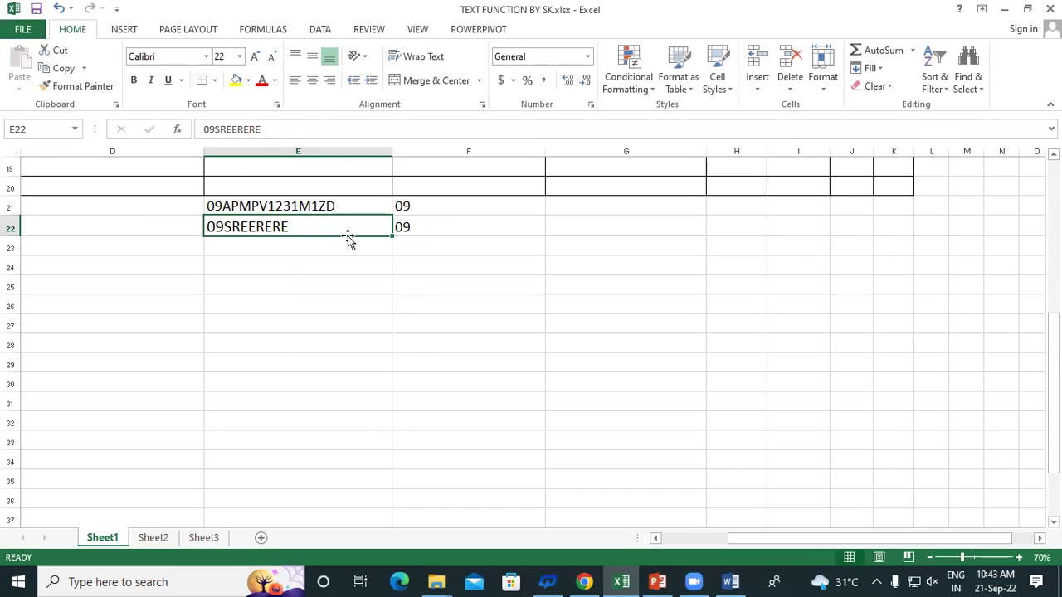
{"action": "left_click", "coordinate": [320, 208]}
{"action": "left_click_drag", "start_coordinate": [392, 214], "coordinate": [420, 464]}
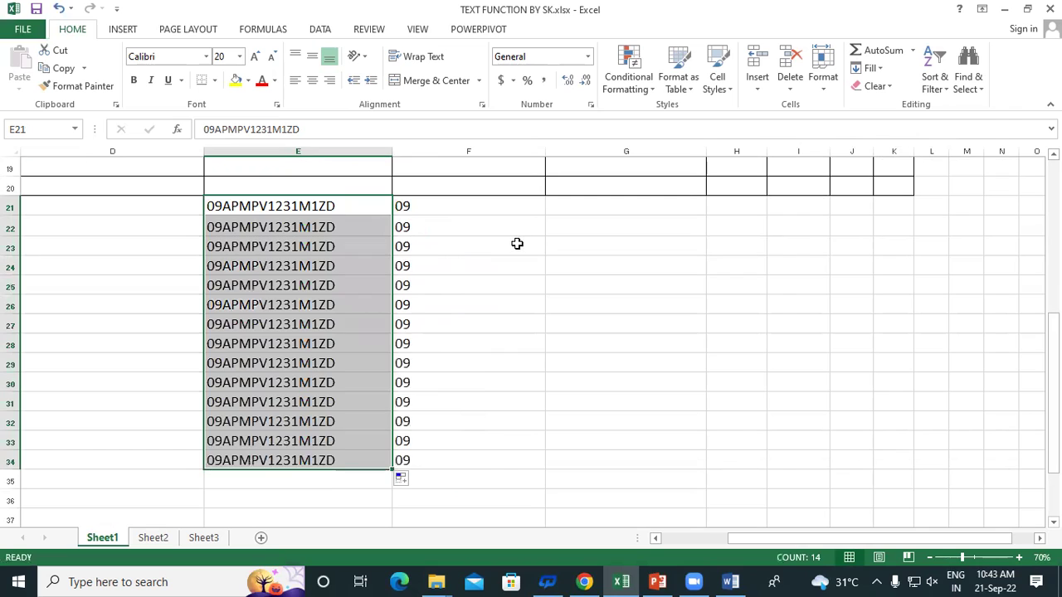
{"action": "left_click", "coordinate": [511, 246]}
{"action": "left_click", "coordinate": [436, 208]}
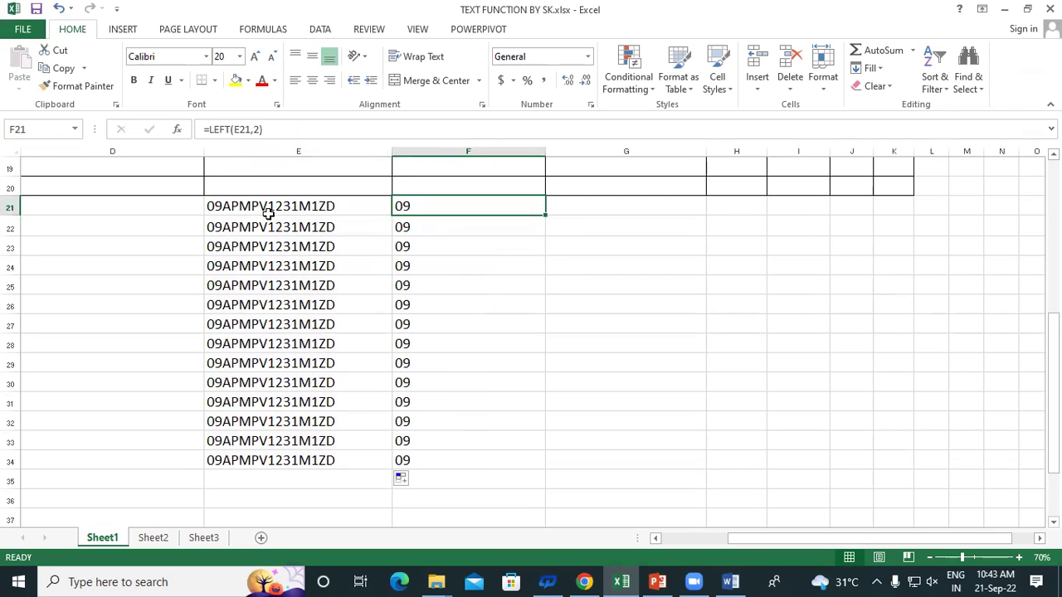
Add the headers STATE CODE, PAN NUMBER and ENTITY CODE in F20 through H20
{"action": "left_click", "coordinate": [444, 183]}
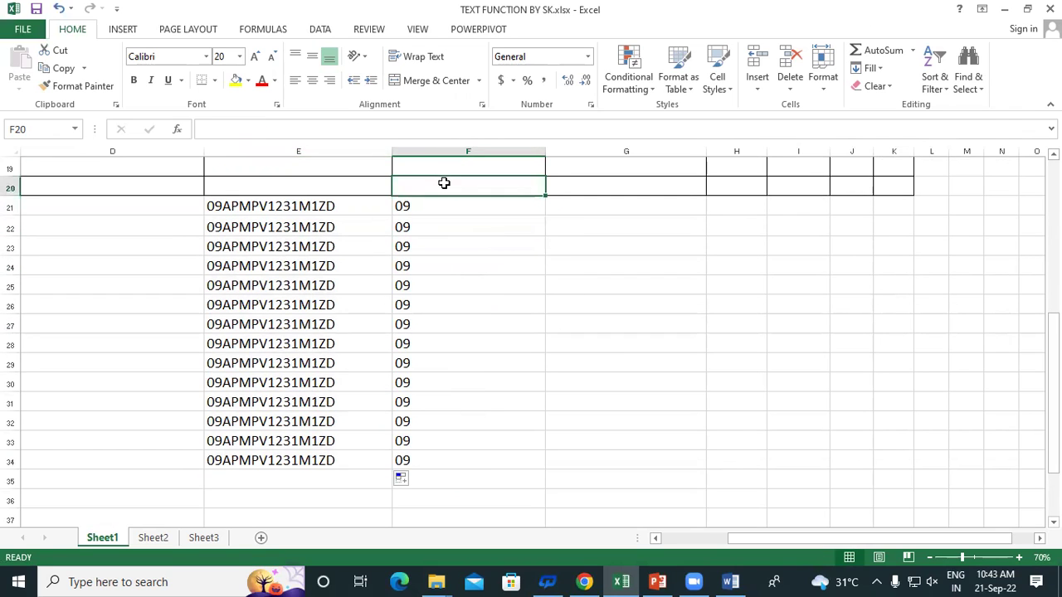
{"action": "type", "text": "STATE "}
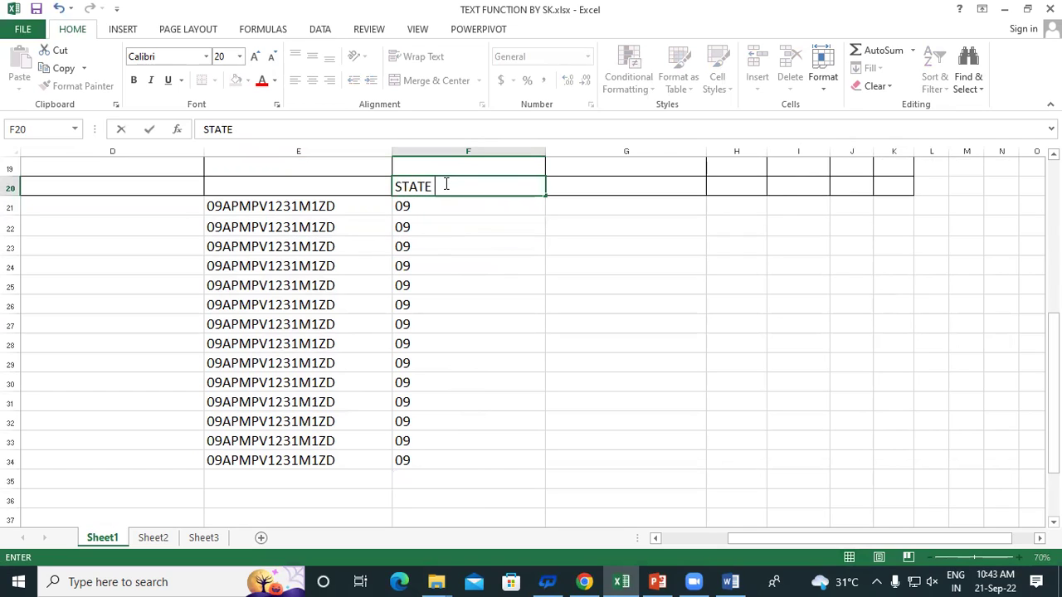
{"action": "type", "text": "CODE"}
{"action": "key", "text": "Tab"}
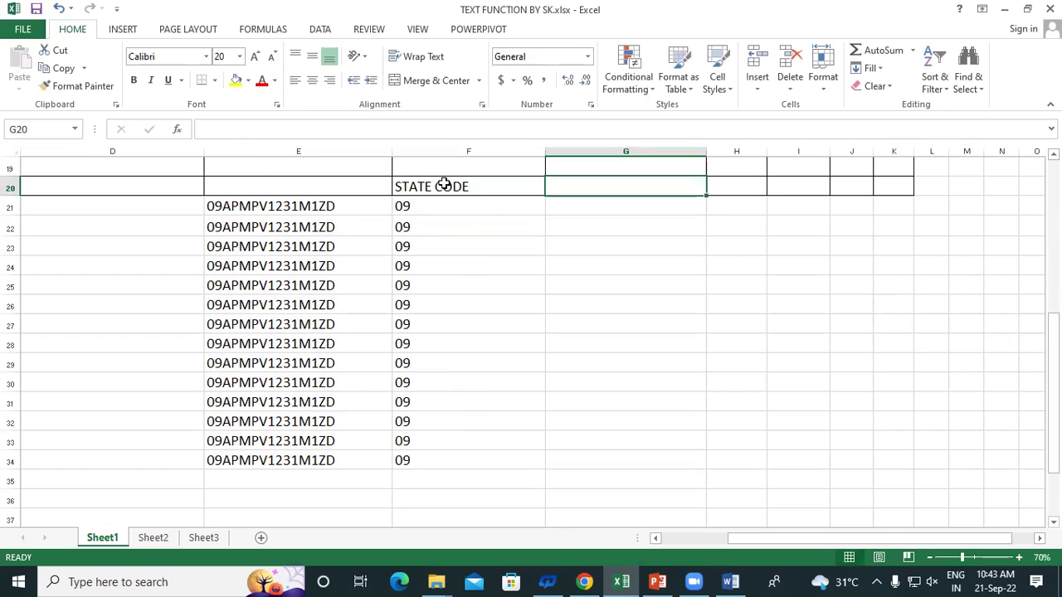
{"action": "type", "text": "P"}
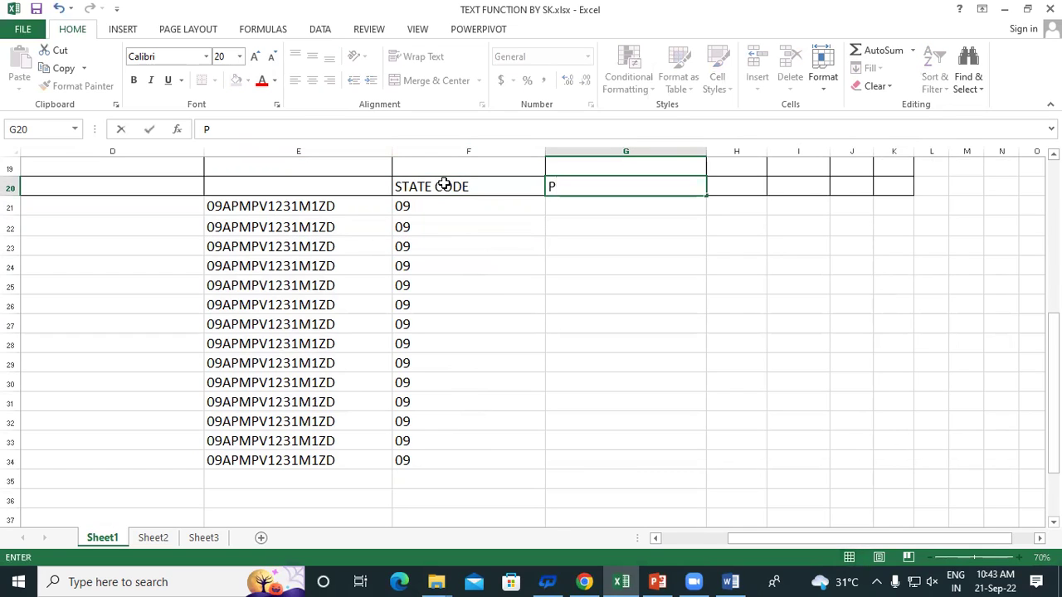
{"action": "type", "text": "AN NUMBER"}
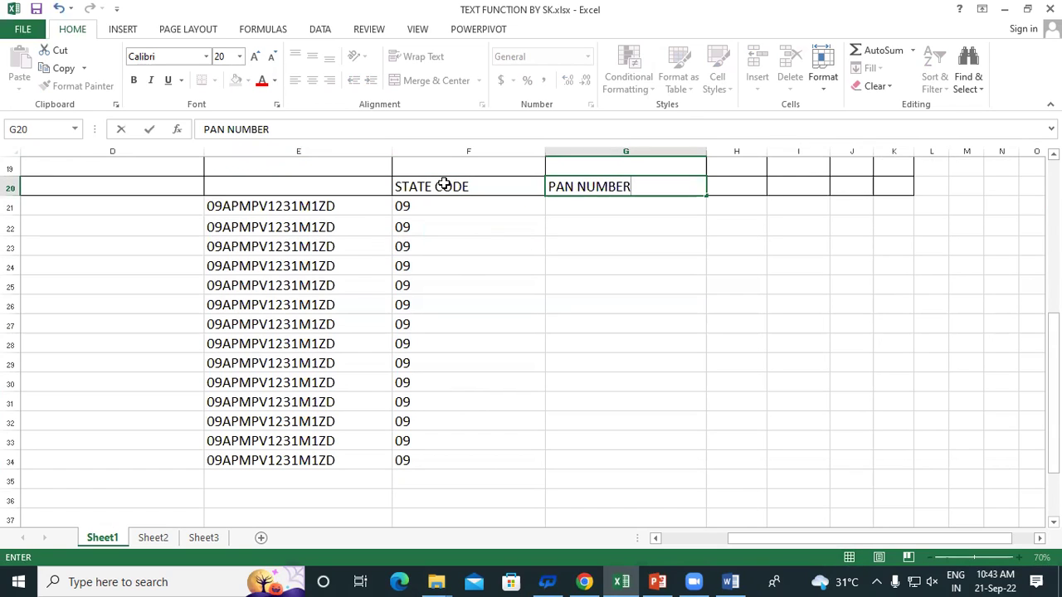
{"action": "key", "text": "Tab"}
{"action": "type", "text": "ENT"}
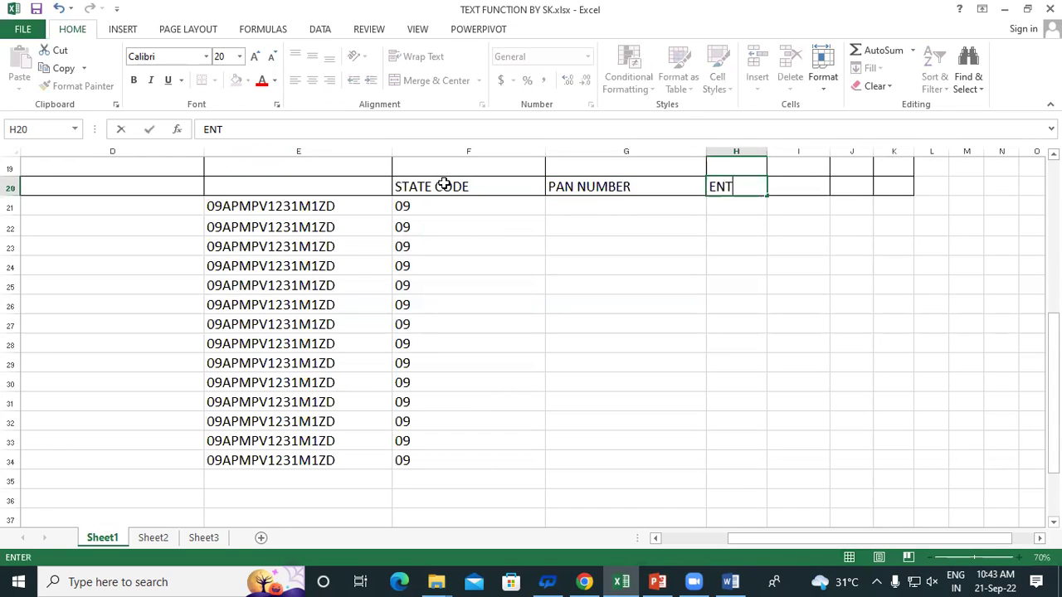
{"action": "key", "text": "BackSpace"}
{"action": "type", "text": "TITY CODE"}
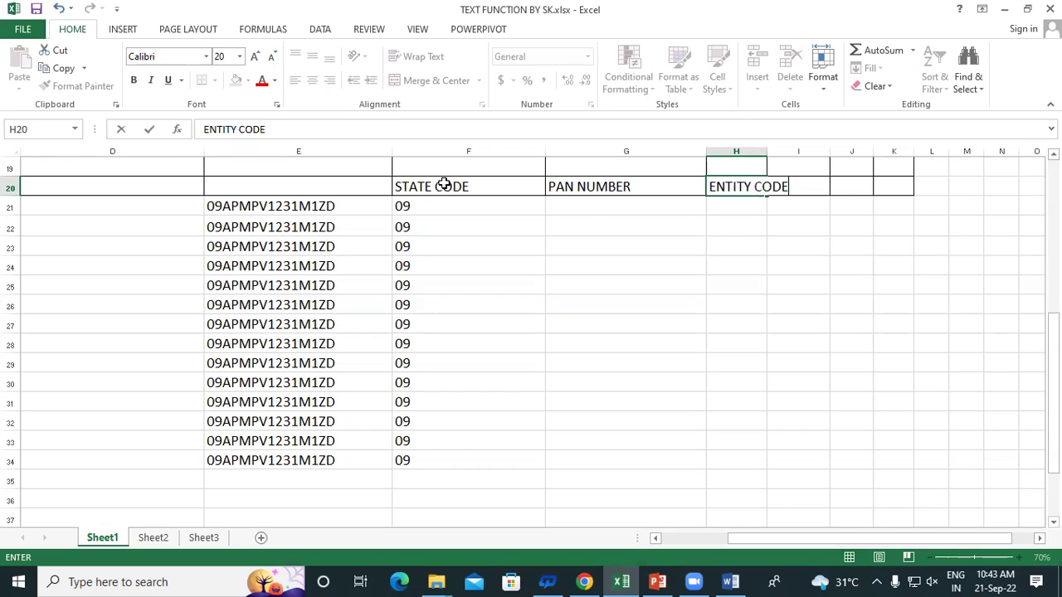
{"action": "left_click", "coordinate": [462, 269]}
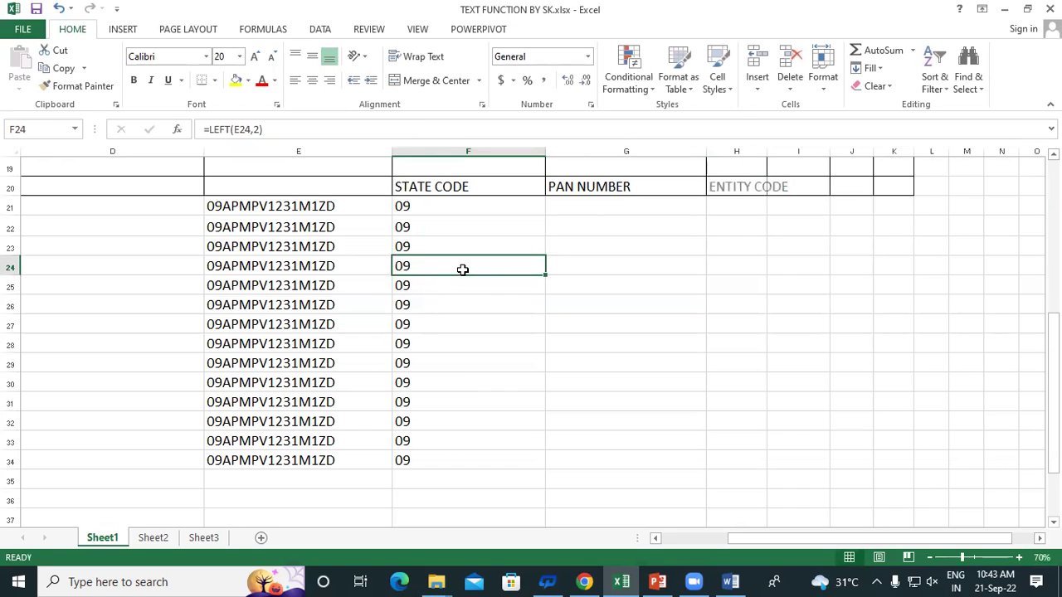
Label the GSTIN column with the header GSTIN NO in E20
{"action": "left_click", "coordinate": [268, 209]}
{"action": "left_click", "coordinate": [257, 182]}
{"action": "type", "text": "G"}
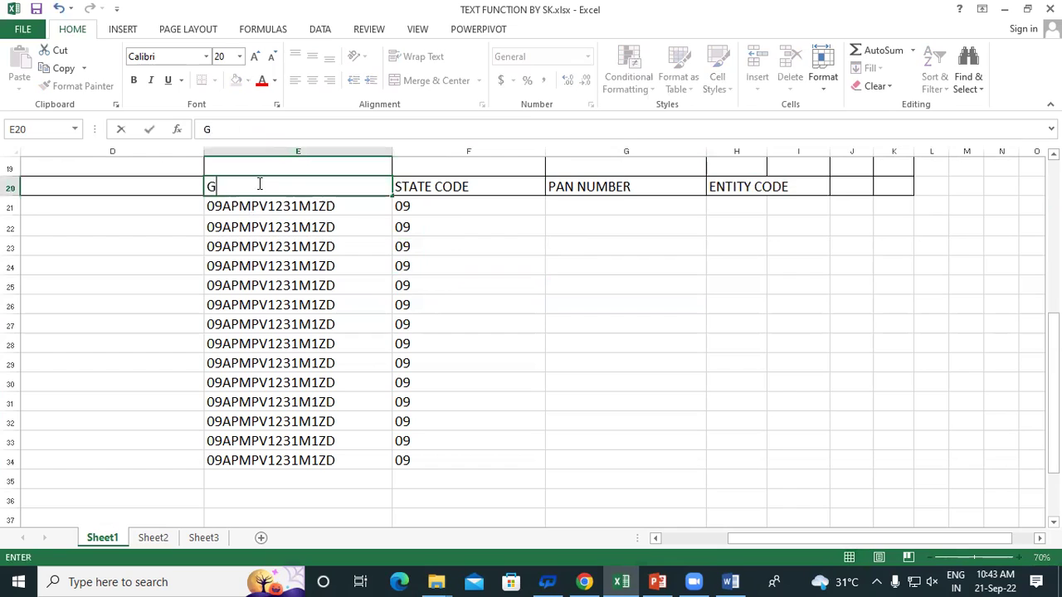
{"action": "type", "text": "STIN NO"}
{"action": "left_click", "coordinate": [545, 288]}
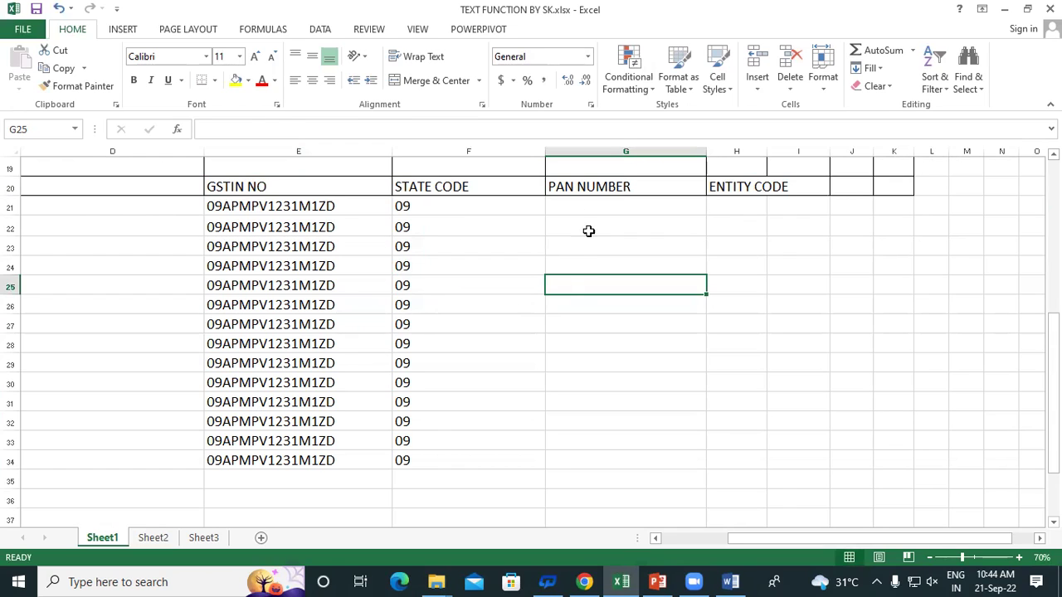
{"action": "left_click_drag", "start_coordinate": [580, 208], "coordinate": [606, 452]}
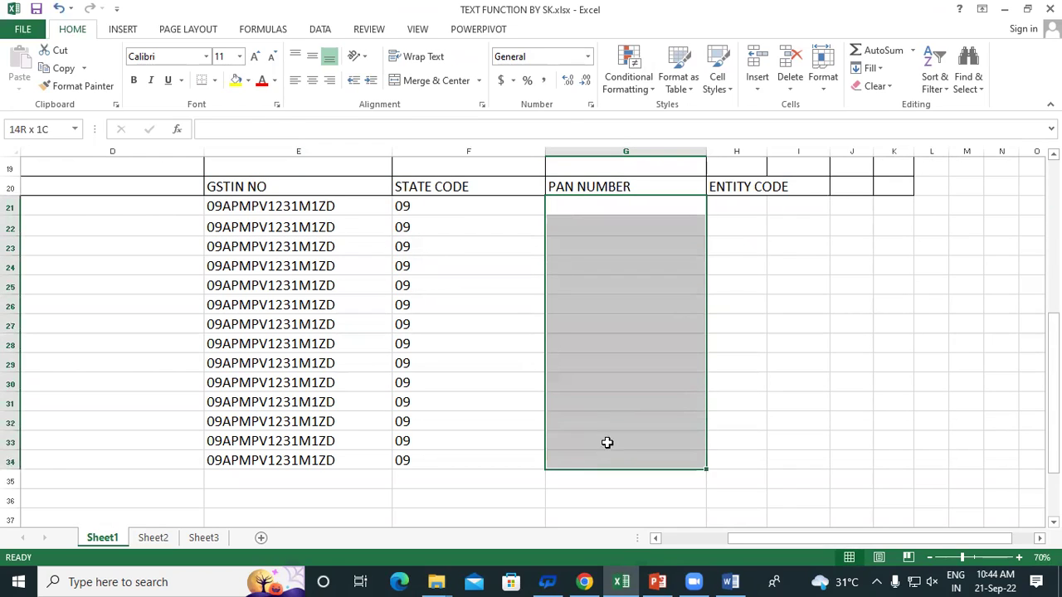
{"action": "left_click_drag", "start_coordinate": [742, 208], "coordinate": [736, 365]}
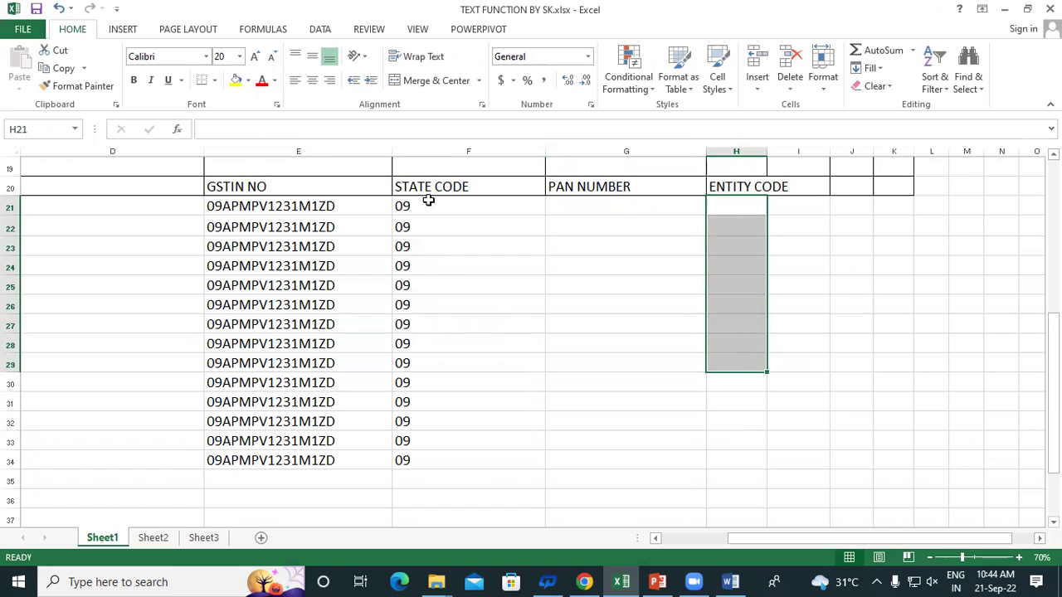
{"action": "left_click_drag", "start_coordinate": [423, 206], "coordinate": [453, 462]}
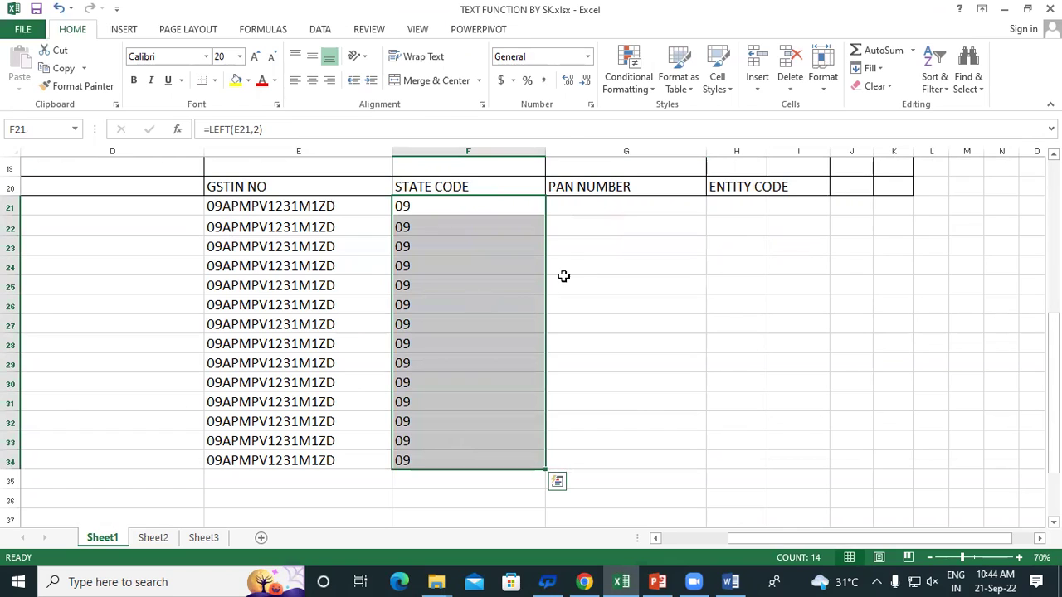
{"action": "left_click_drag", "start_coordinate": [573, 204], "coordinate": [584, 458]}
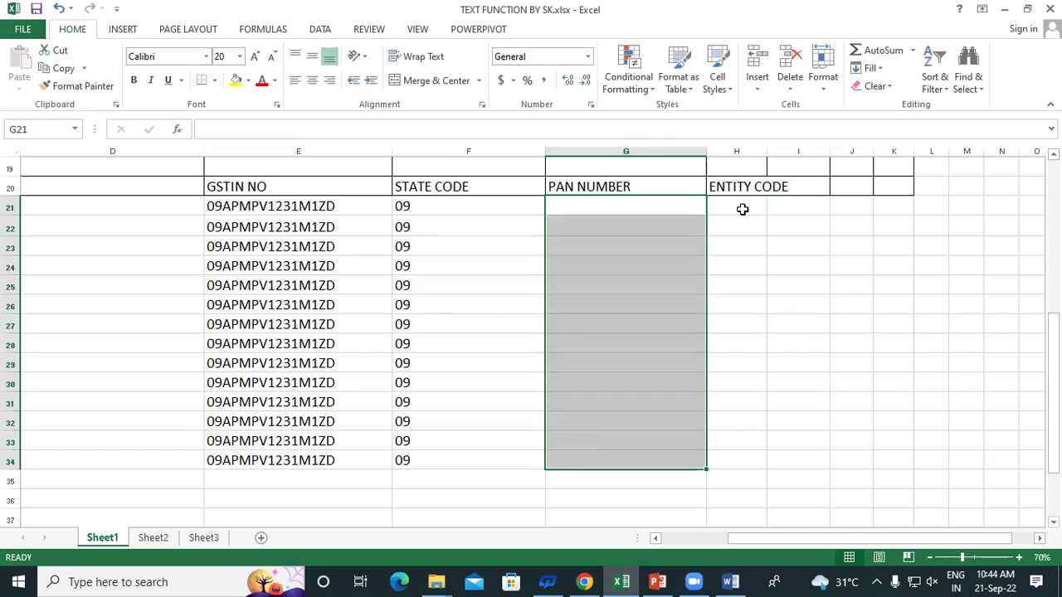
{"action": "left_click", "coordinate": [296, 190]}
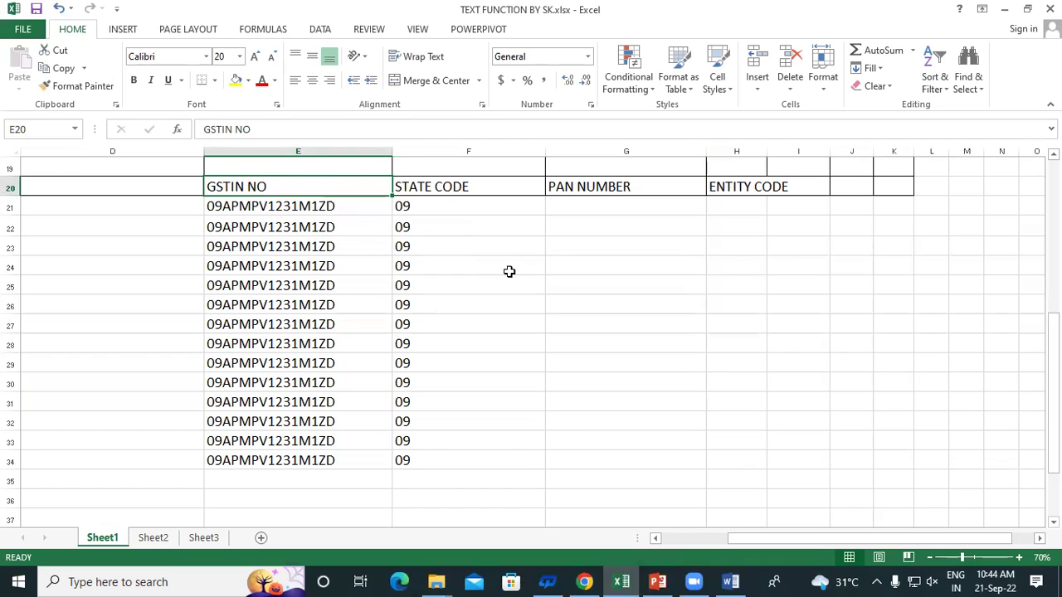
{"action": "left_click", "coordinate": [549, 283]}
{"action": "left_click_drag", "start_coordinate": [436, 205], "coordinate": [450, 462]}
{"action": "left_click_drag", "start_coordinate": [607, 209], "coordinate": [605, 265]}
{"action": "left_click", "coordinate": [608, 209]}
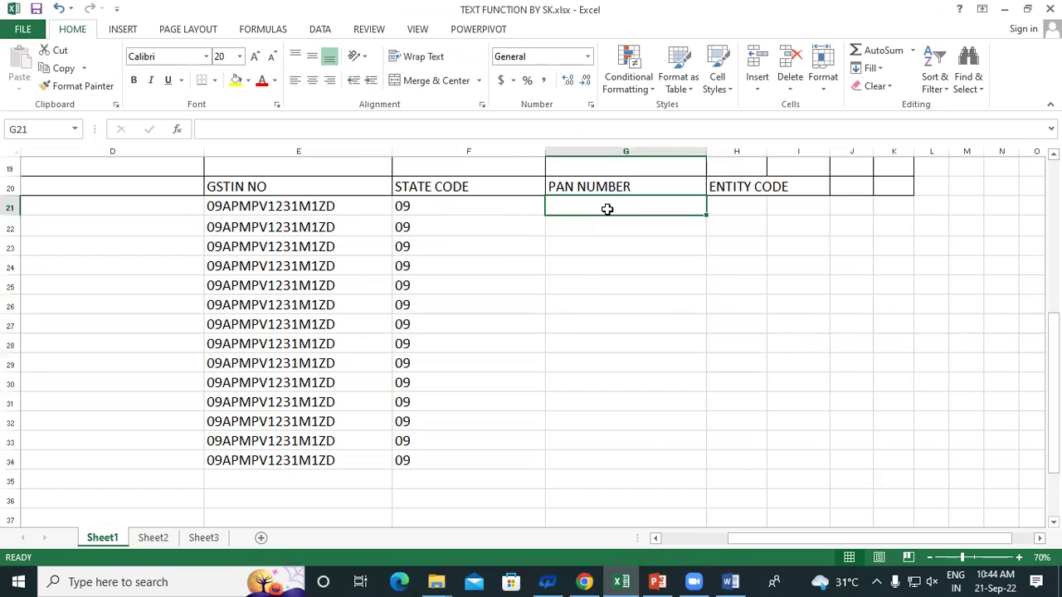
{"action": "type", "text": "="}
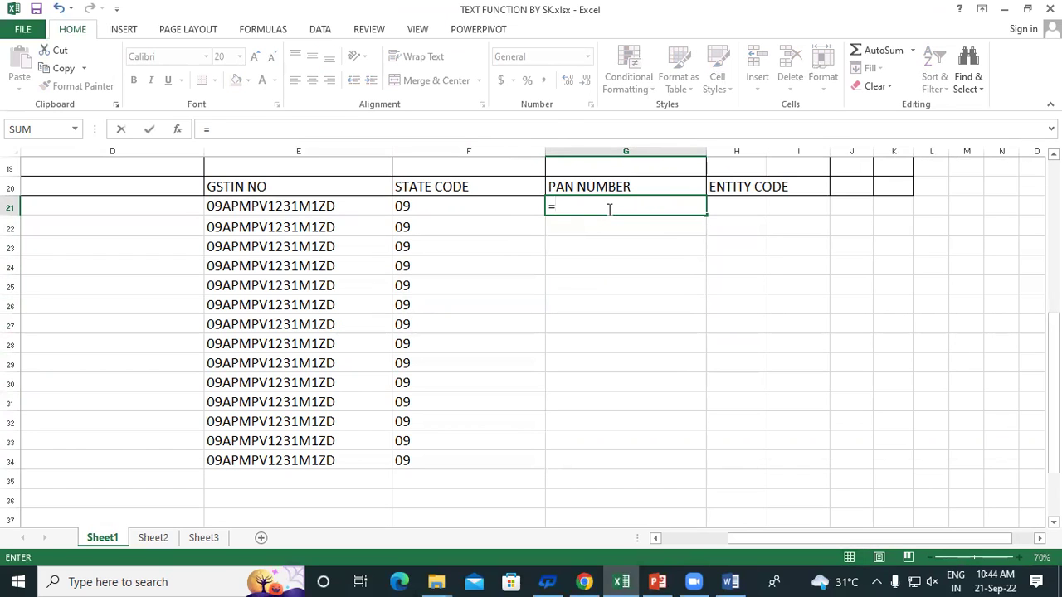
{"action": "type", "text": "LE"}
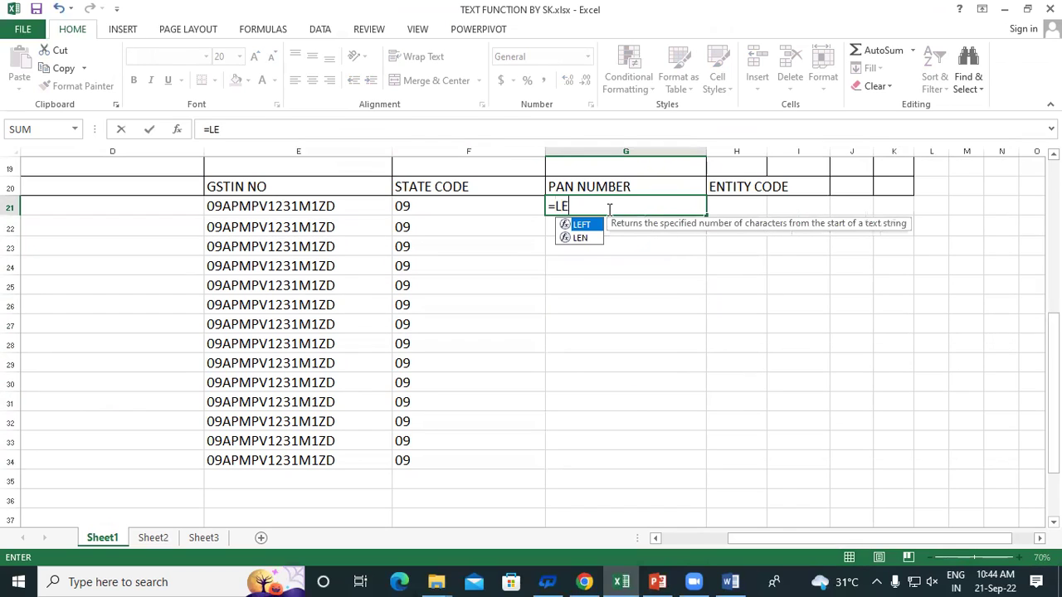
{"action": "type", "text": "FT"}
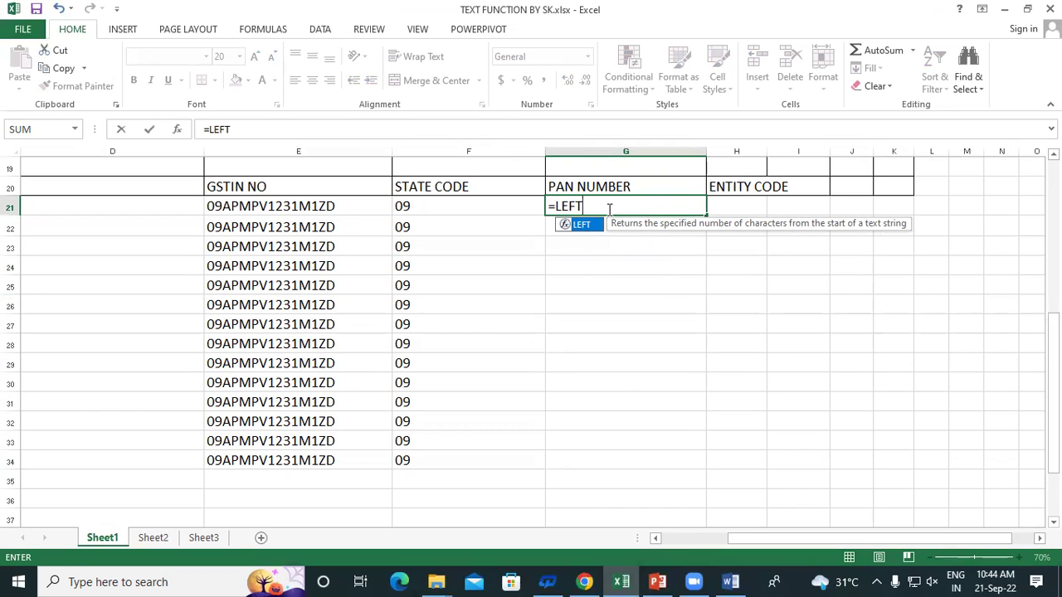
{"action": "type", "text": "("}
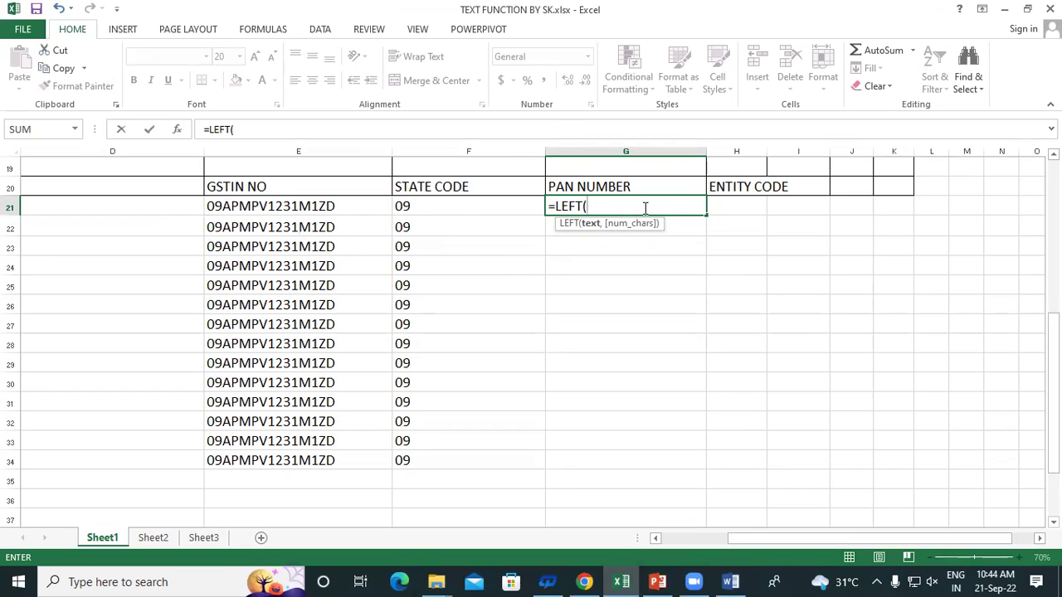
{"action": "key", "text": "BackSpace"}
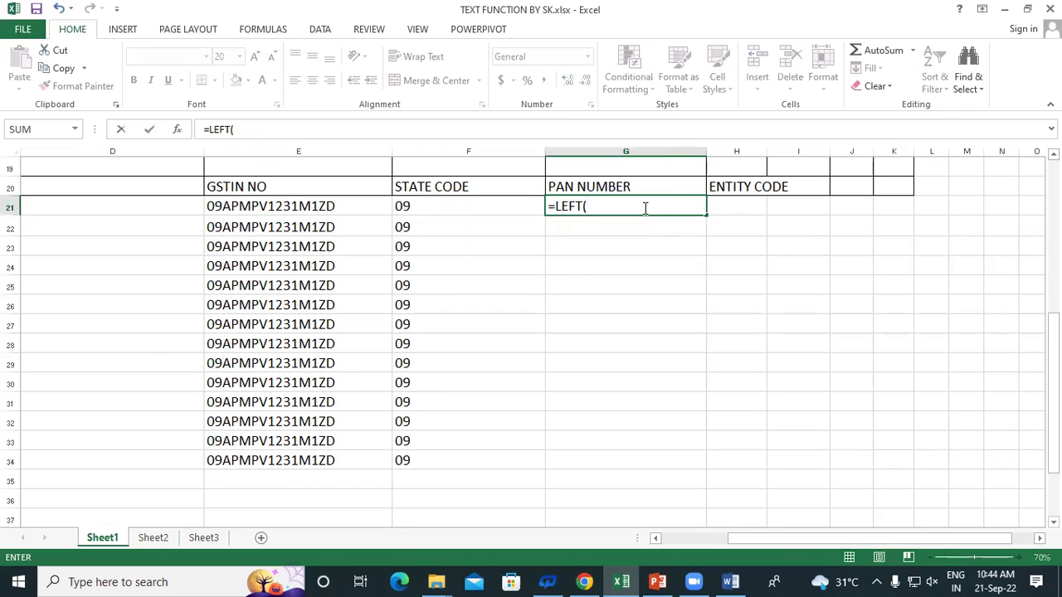
{"action": "key", "text": "Escape"}
{"action": "left_click", "coordinate": [721, 244]}
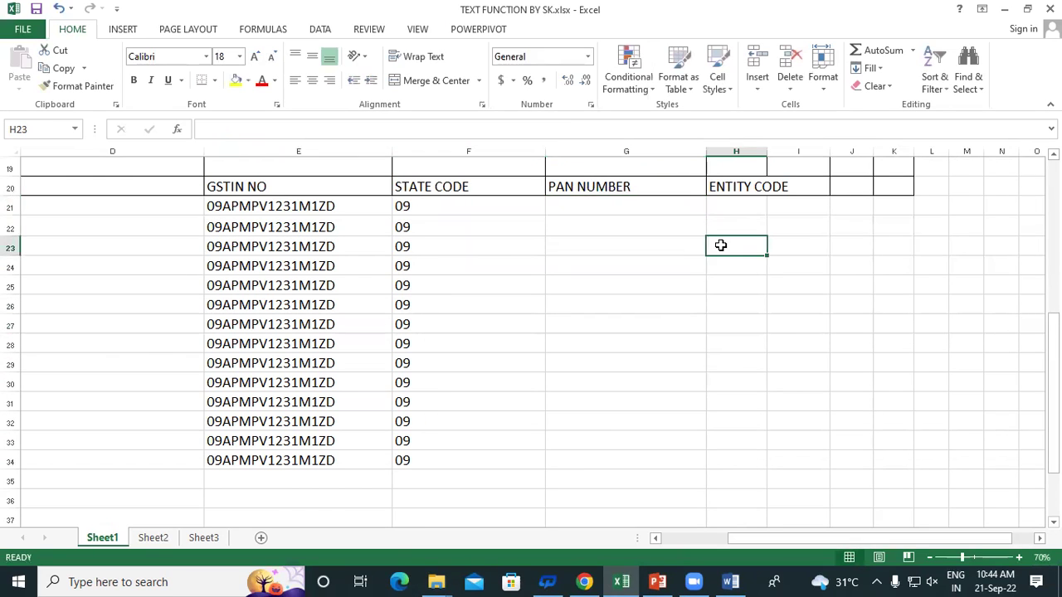
Highlight the state code results under STATE CODE, then clear the selection
{"action": "scroll", "coordinate": [720, 242], "scroll_direction": "up", "scroll_amount": 3}
{"action": "scroll", "coordinate": [367, 438], "scroll_direction": "down", "scroll_amount": 2}
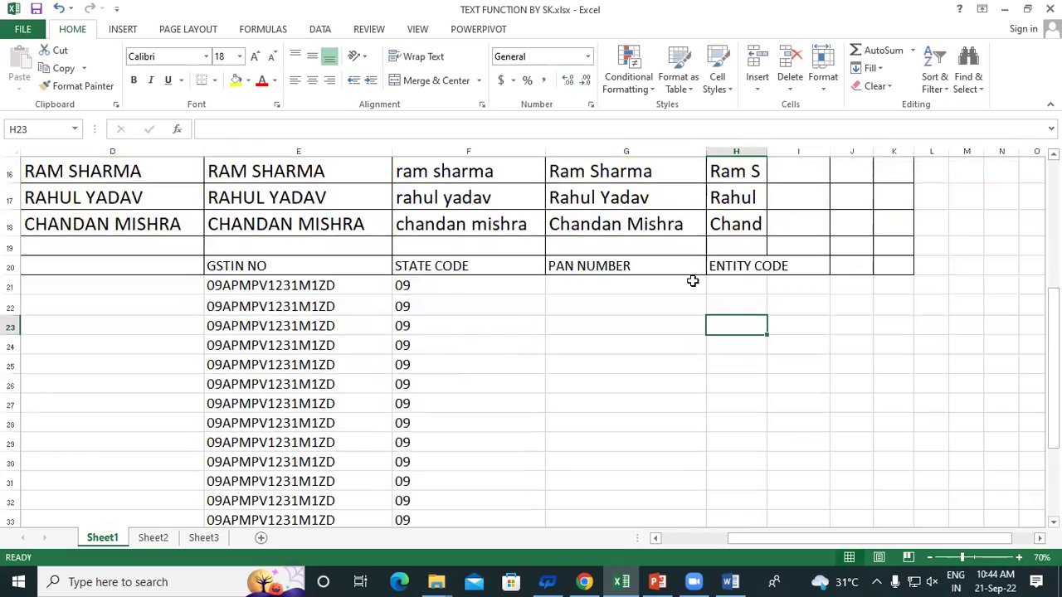
{"action": "left_click", "coordinate": [427, 267]}
{"action": "left_click_drag", "start_coordinate": [430, 307], "coordinate": [447, 404]}
{"action": "scroll", "coordinate": [746, 266], "scroll_direction": "up", "scroll_amount": 2}
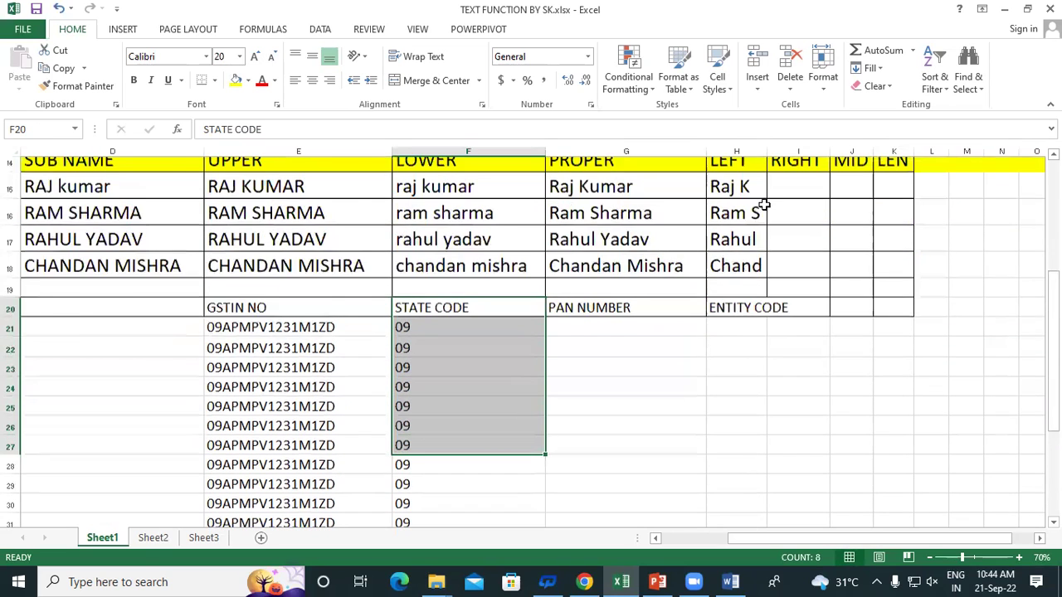
{"action": "left_click", "coordinate": [809, 402]}
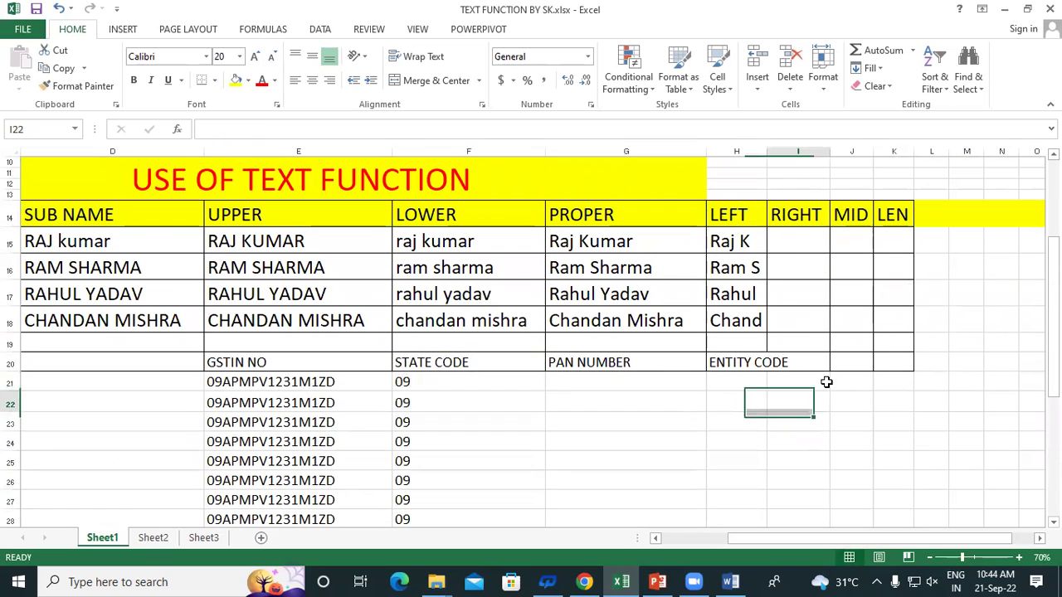
Enter =RIGHT(G15,5) in I15 and fill it to I18, giving Kumar, harma, Yadav, ishra
{"action": "left_click", "coordinate": [784, 248]}
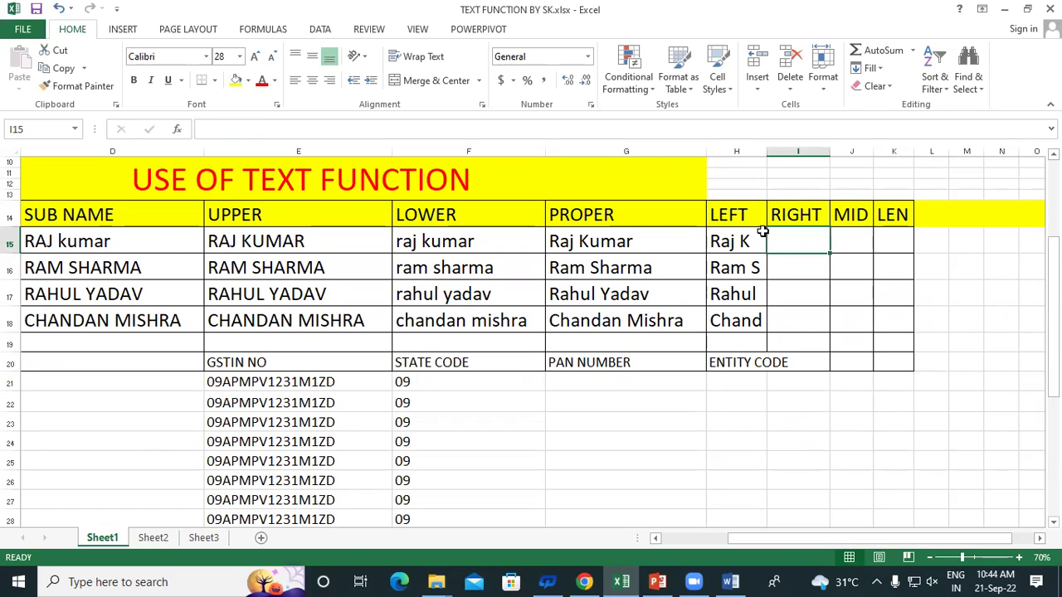
{"action": "scroll", "coordinate": [774, 200], "scroll_direction": "down", "scroll_amount": 1}
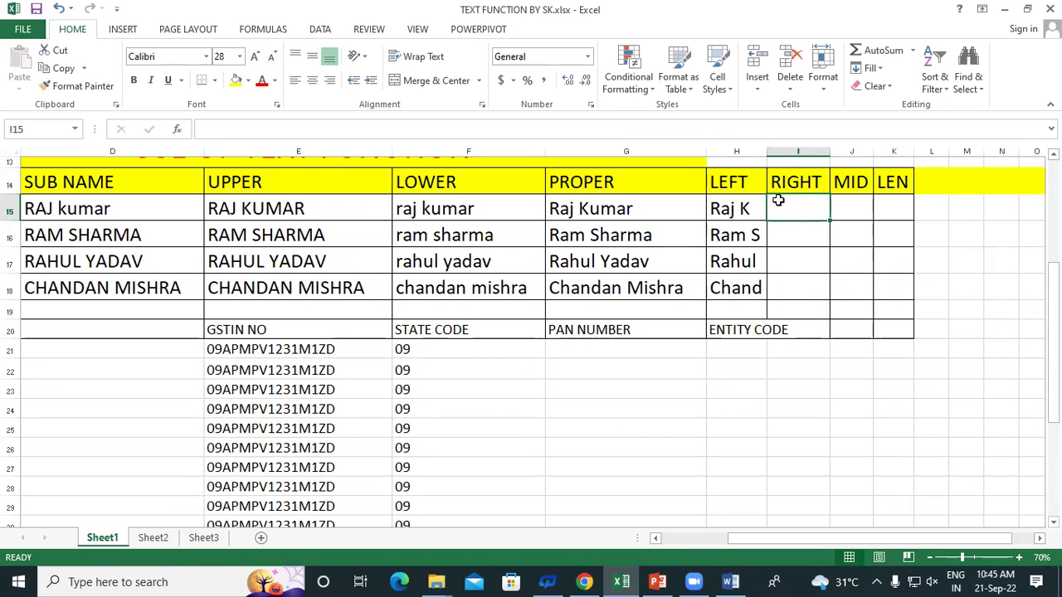
{"action": "type", "text": "=RIGHT"}
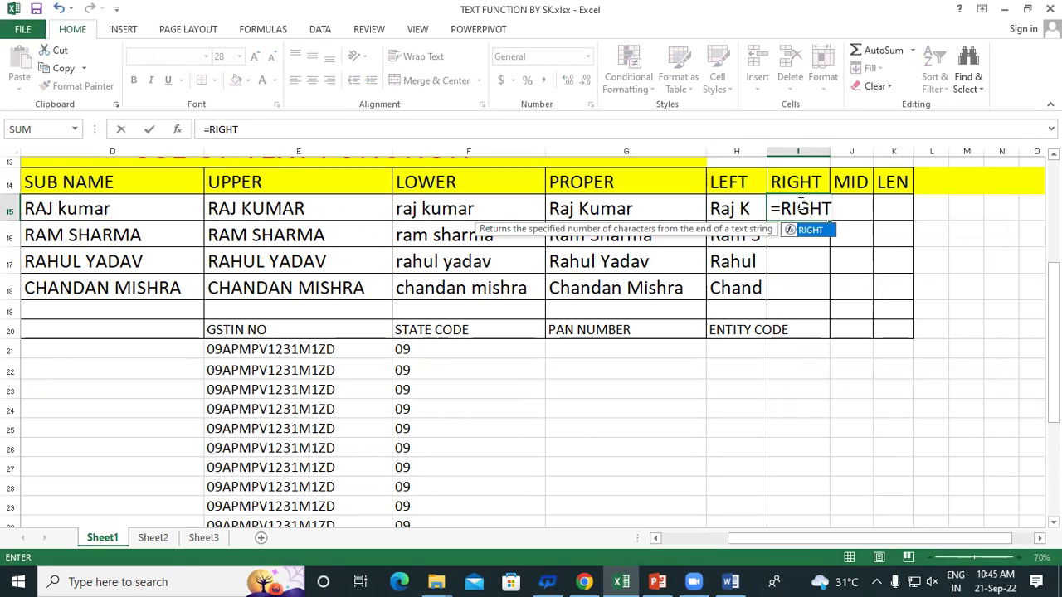
{"action": "type", "text": "("}
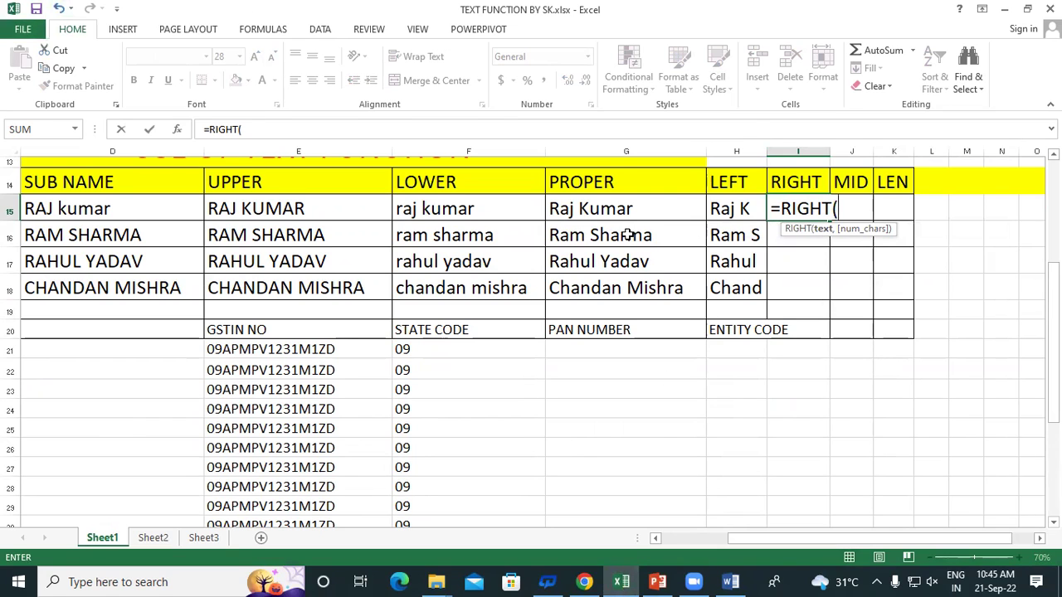
{"action": "left_click", "coordinate": [635, 211]}
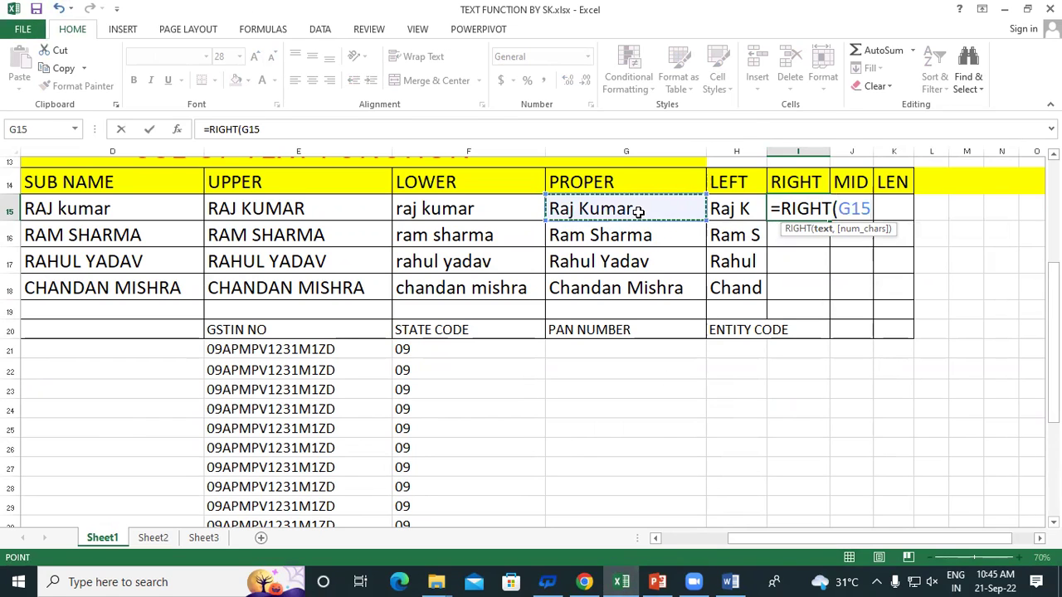
{"action": "type", "text": ","}
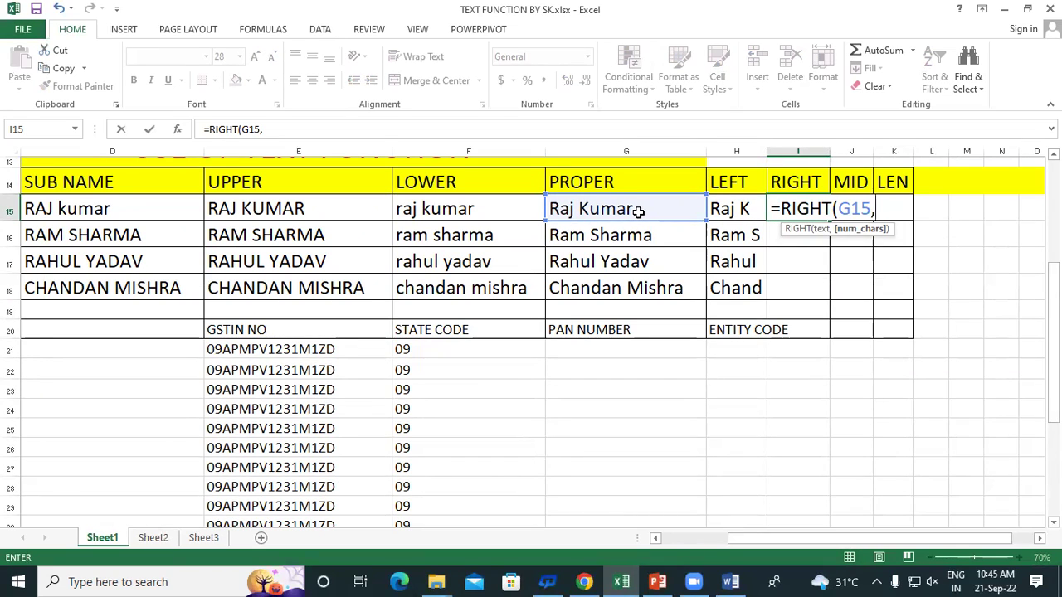
{"action": "type", "text": "5)"}
{"action": "key", "text": "Return"}
{"action": "left_click", "coordinate": [815, 207]}
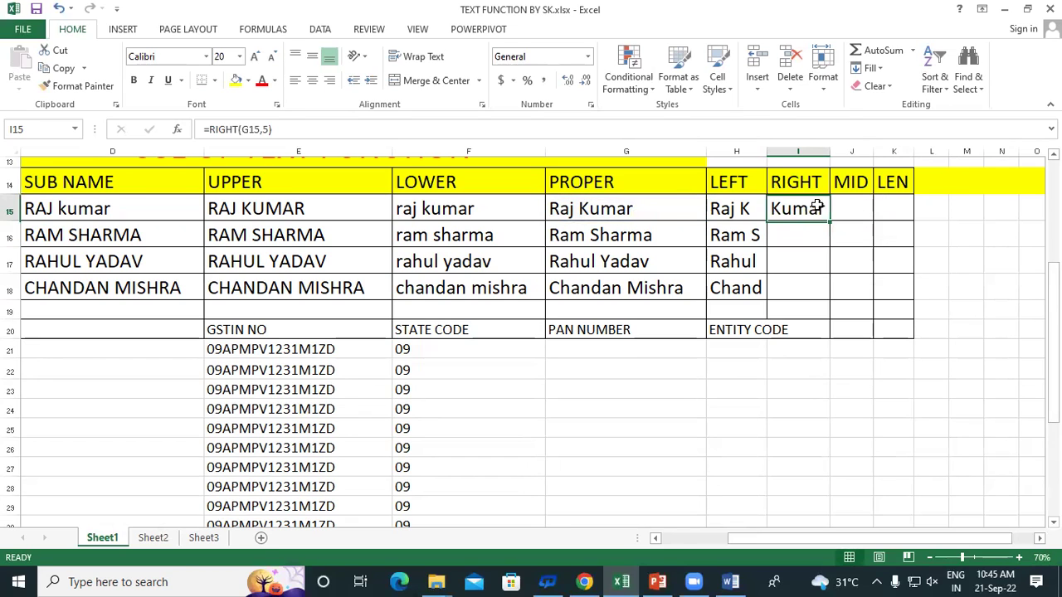
{"action": "left_click_drag", "start_coordinate": [829, 222], "coordinate": [837, 297]}
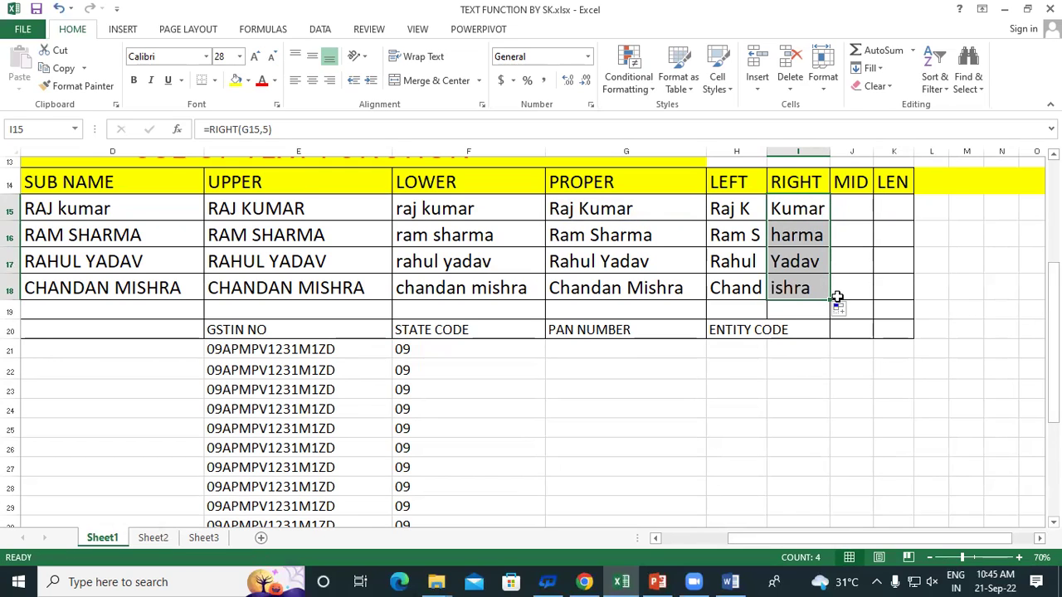
{"action": "scroll", "coordinate": [457, 387], "scroll_direction": "down", "scroll_amount": 2}
{"action": "left_click_drag", "start_coordinate": [247, 206], "coordinate": [275, 452]}
{"action": "left_click", "coordinate": [338, 206]}
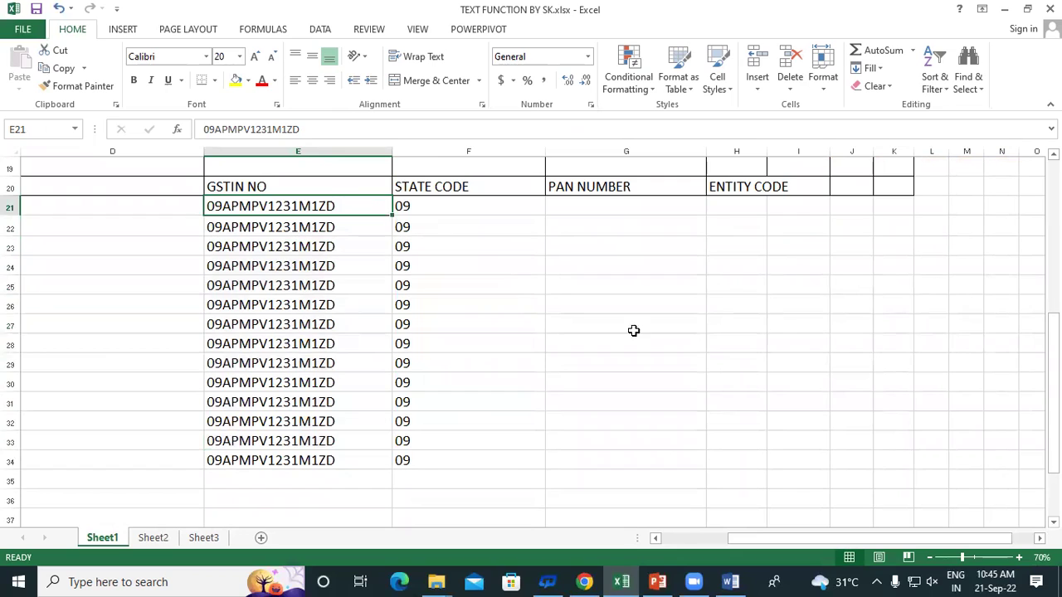
Widen column H and fill H21:H34 with =RIGHT(E21,3), showing entity code 1ZD
{"action": "left_click", "coordinate": [702, 331]}
{"action": "left_click_drag", "start_coordinate": [767, 156], "coordinate": [818, 158]}
{"action": "left_click", "coordinate": [731, 203]}
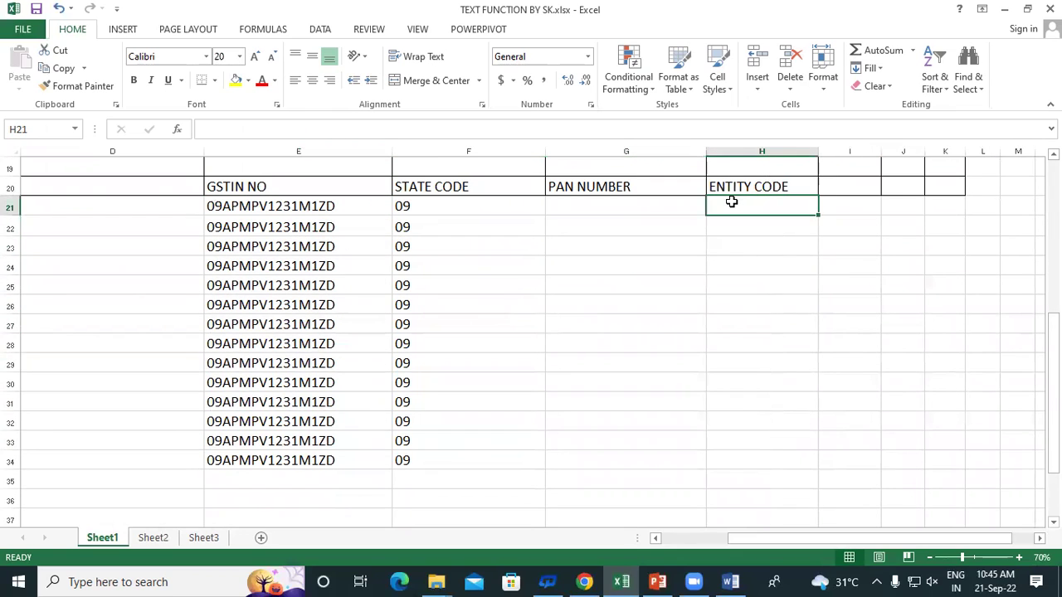
{"action": "type", "text": "="}
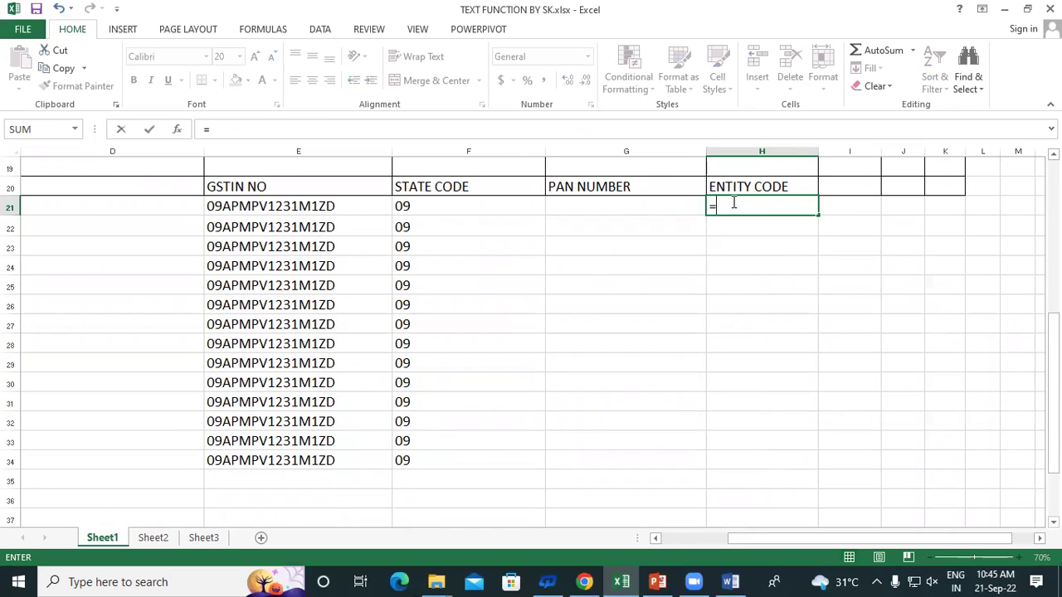
{"action": "type", "text": "RIGHT"}
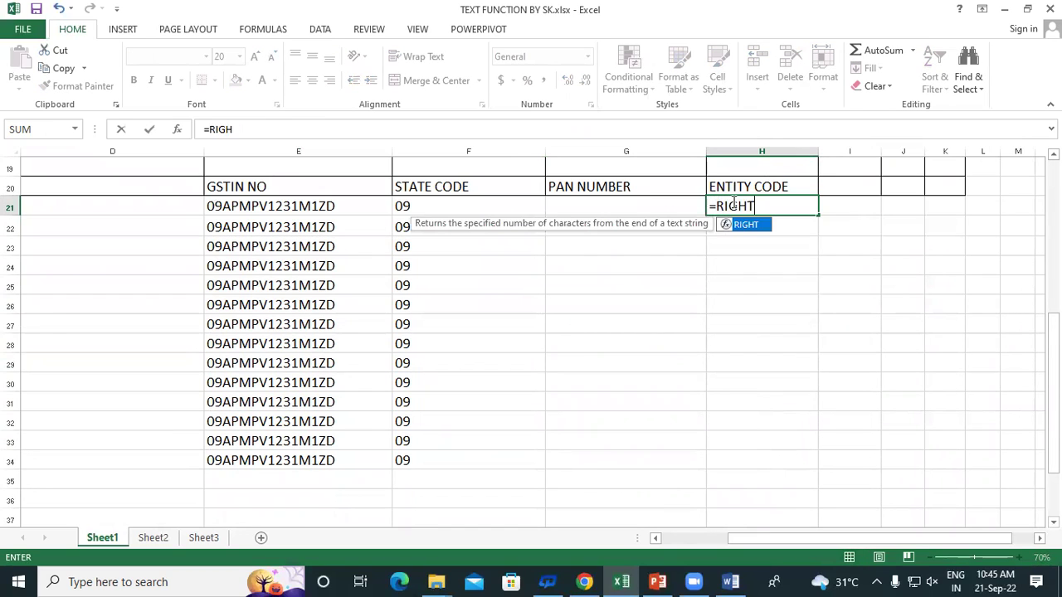
{"action": "double_click", "coordinate": [745, 225]}
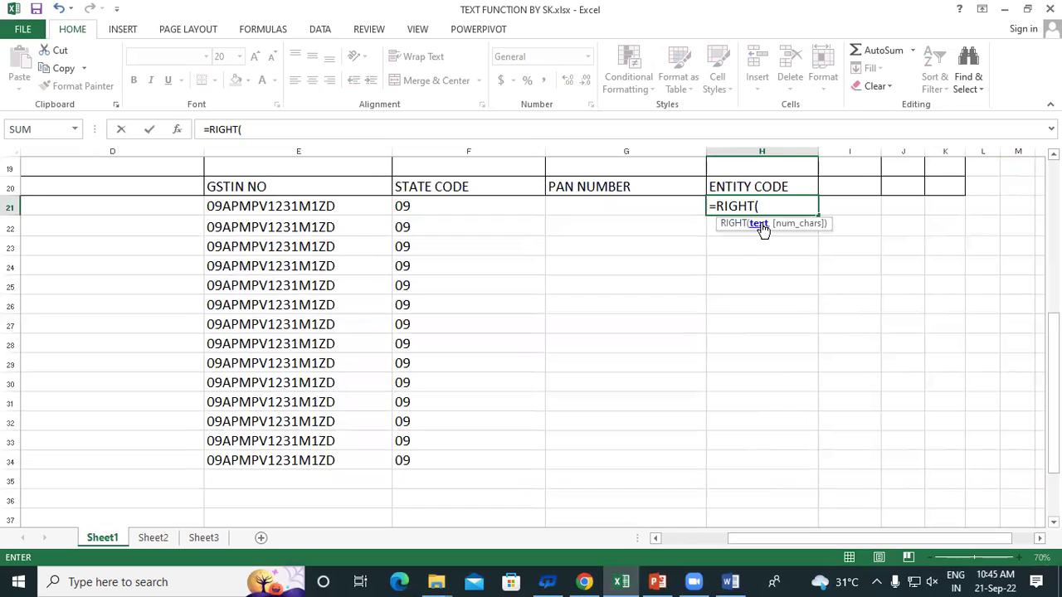
{"action": "left_click", "coordinate": [282, 206]}
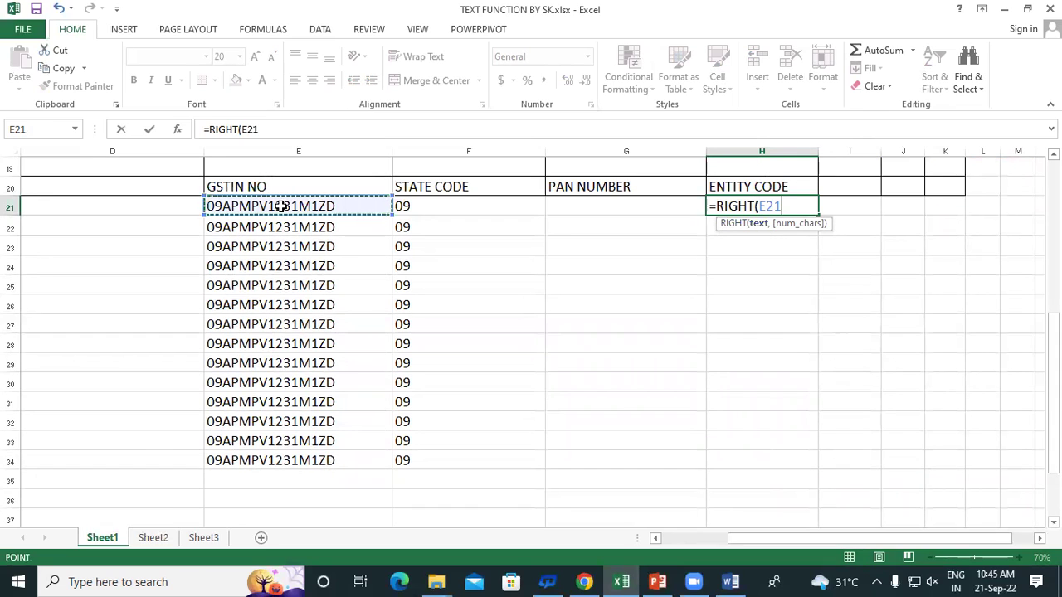
{"action": "type", "text": ","}
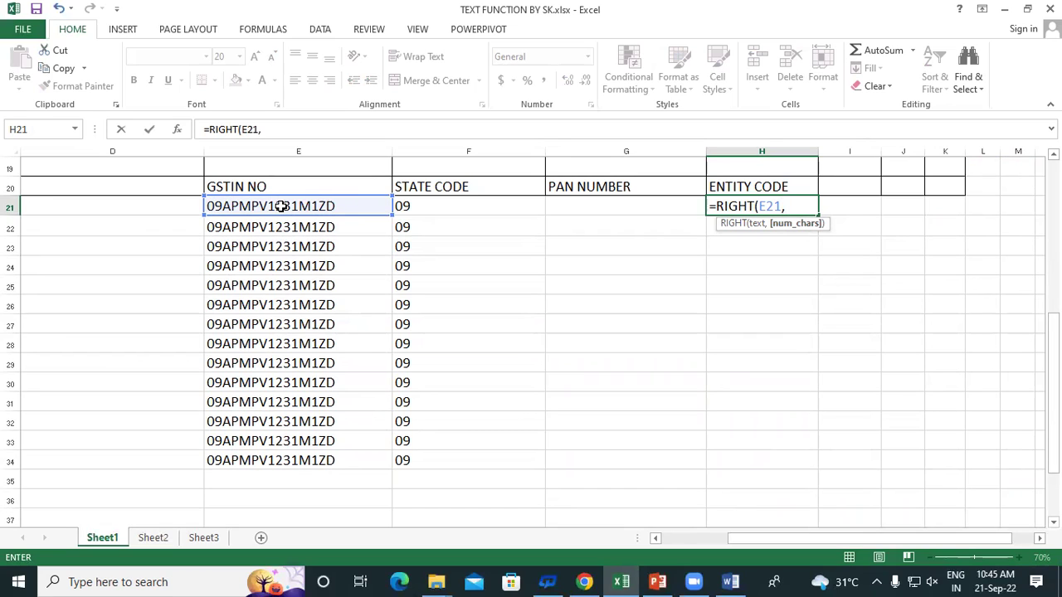
{"action": "type", "text": "3)"}
{"action": "key", "text": "Return"}
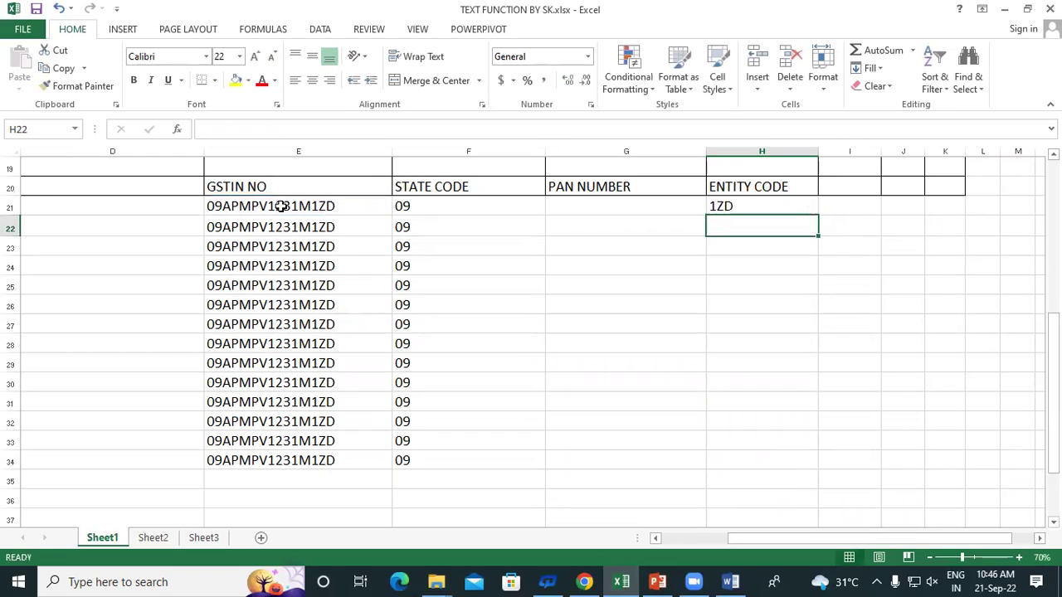
{"action": "left_click", "coordinate": [738, 207]}
{"action": "left_click_drag", "start_coordinate": [818, 215], "coordinate": [861, 467]}
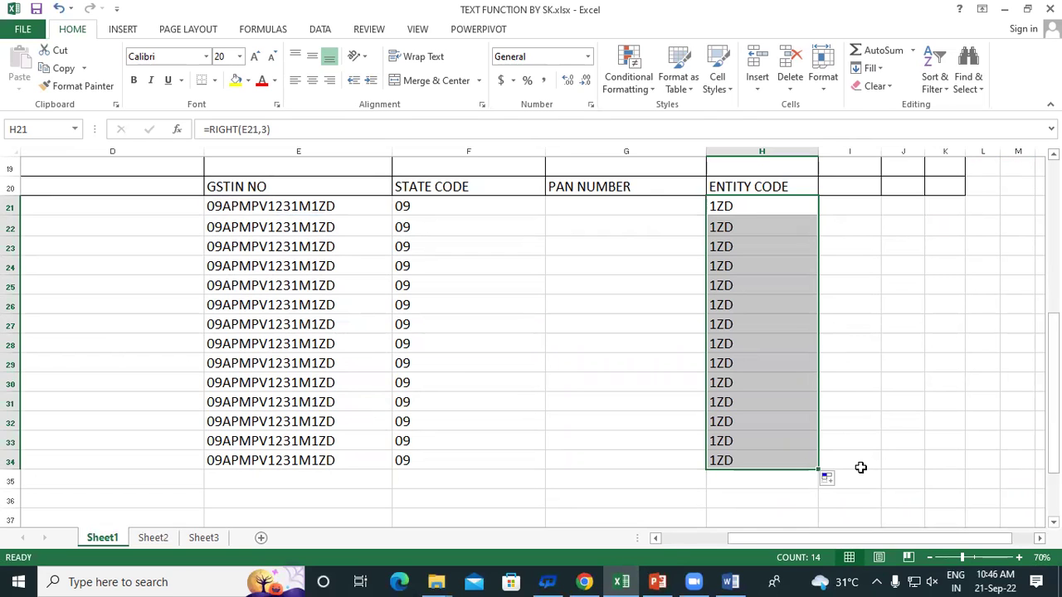
{"action": "left_click", "coordinate": [568, 205]}
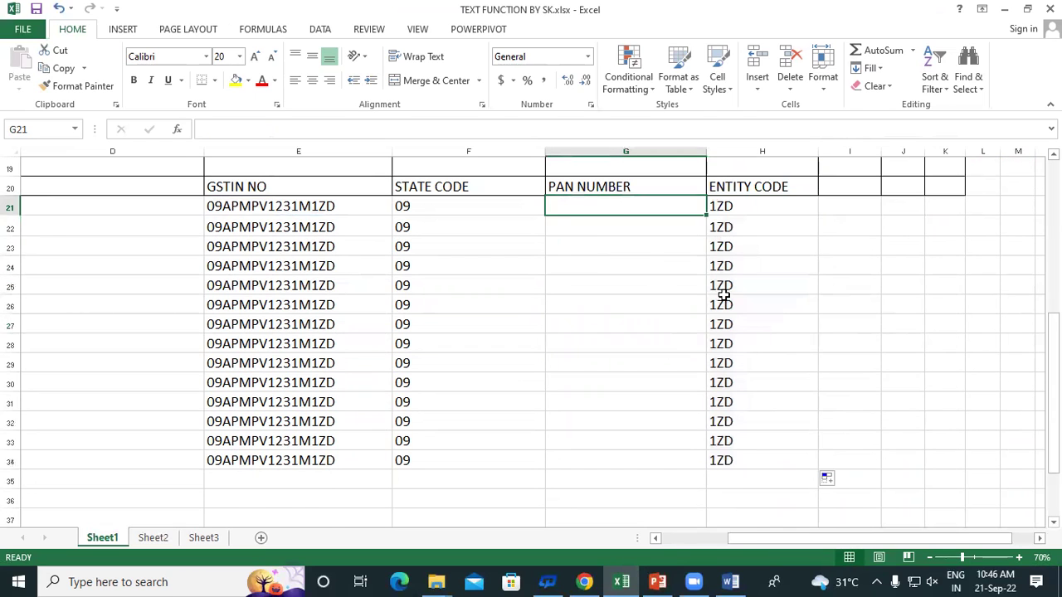
Enter =MID(G15,2,2) in J15 to extract 'aj' from the first proper-case name
{"action": "scroll", "coordinate": [723, 295], "scroll_direction": "up", "scroll_amount": 5}
{"action": "scroll", "coordinate": [904, 249], "scroll_direction": "down", "scroll_amount": 2}
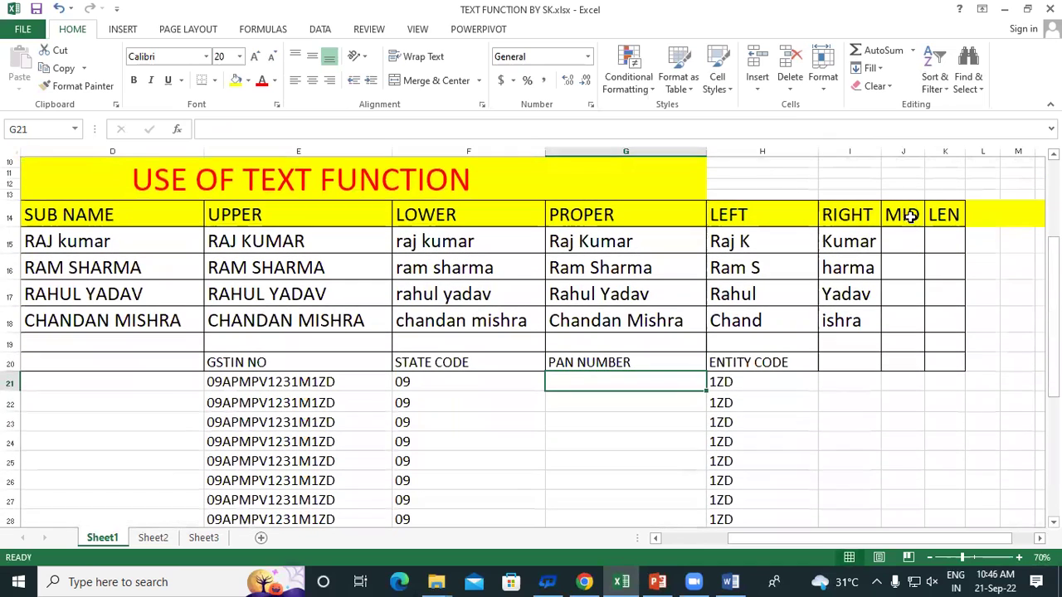
{"action": "left_click", "coordinate": [903, 215]}
{"action": "left_click", "coordinate": [900, 233]}
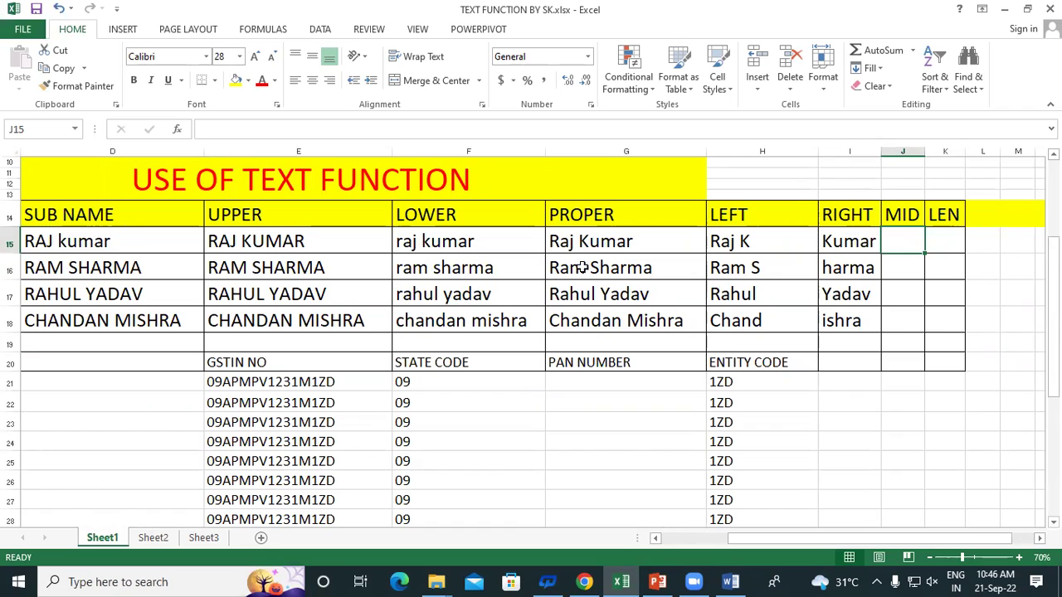
{"action": "scroll", "coordinate": [746, 303], "scroll_direction": "down", "scroll_amount": 1}
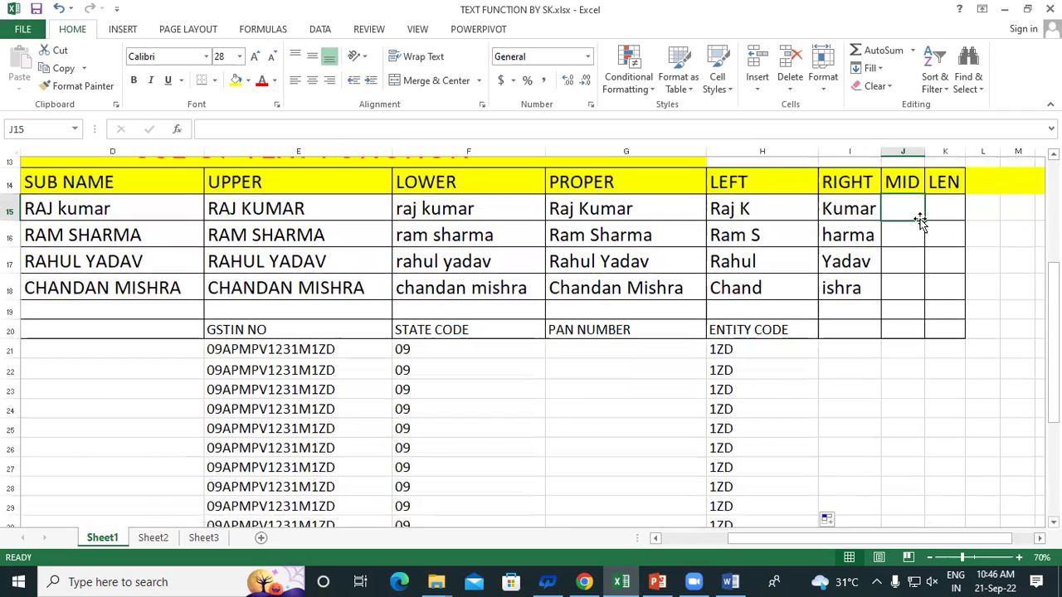
{"action": "type", "text": "="}
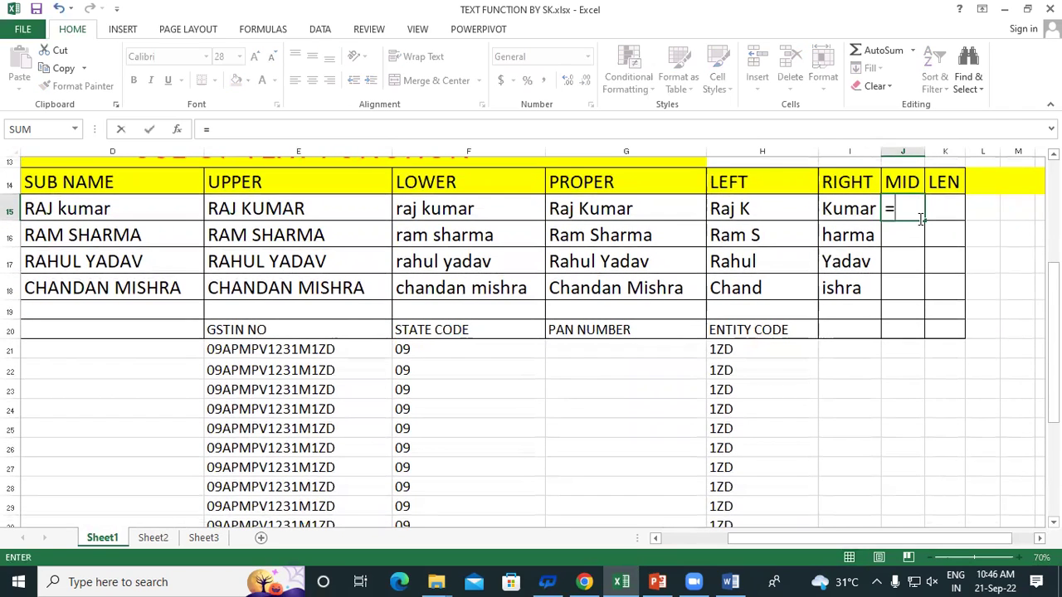
{"action": "type", "text": "MI"}
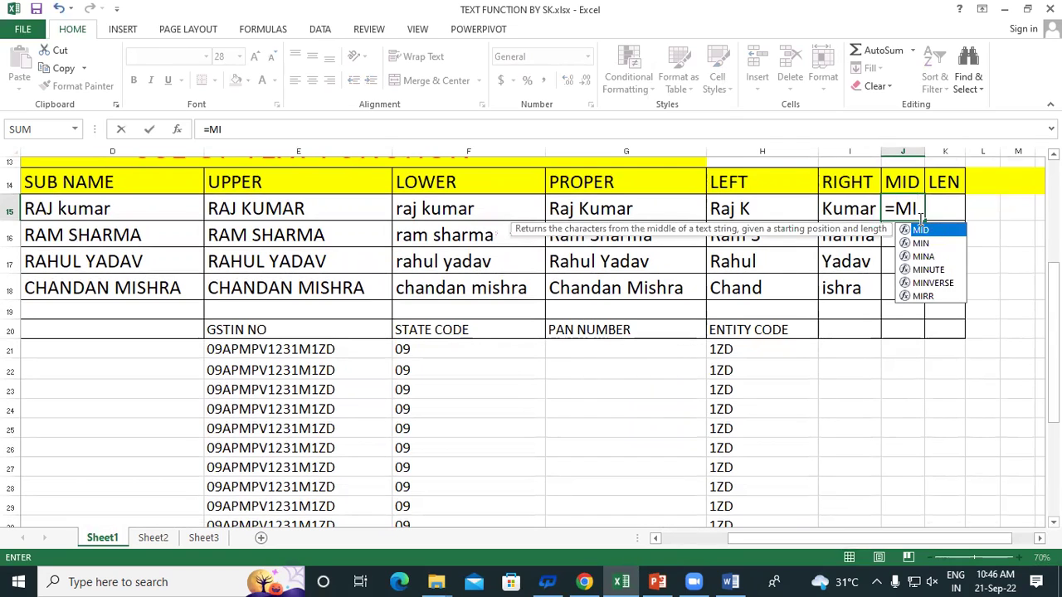
{"action": "type", "text": "D("}
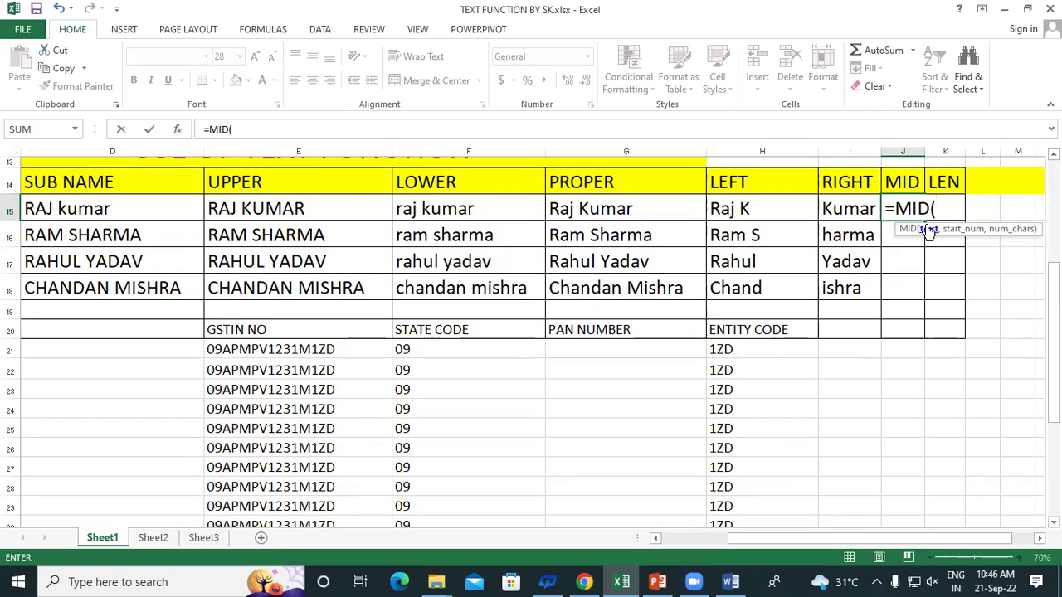
{"action": "left_click", "coordinate": [676, 211]}
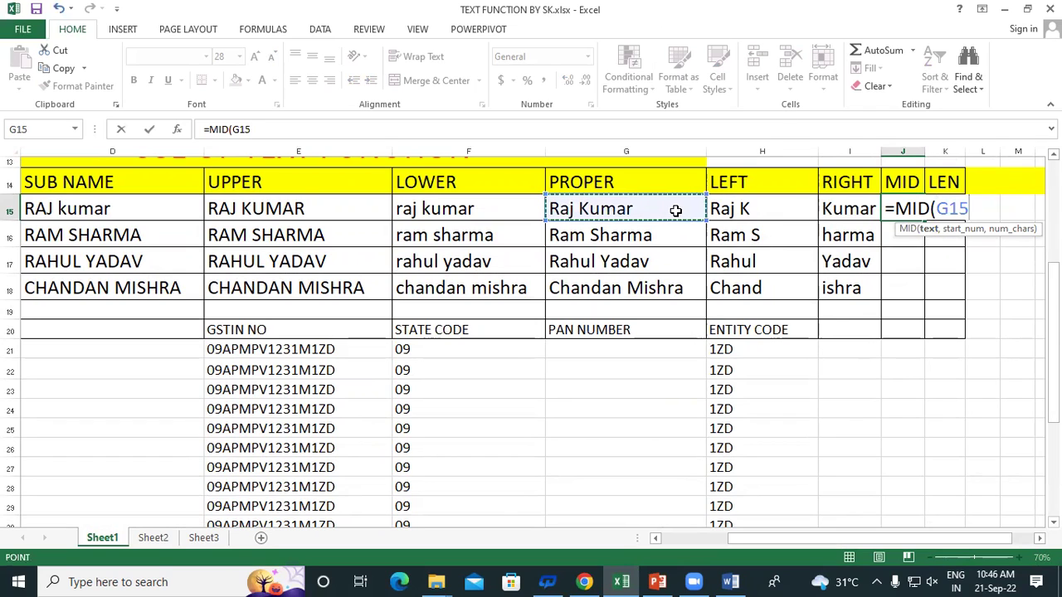
{"action": "type", "text": ","}
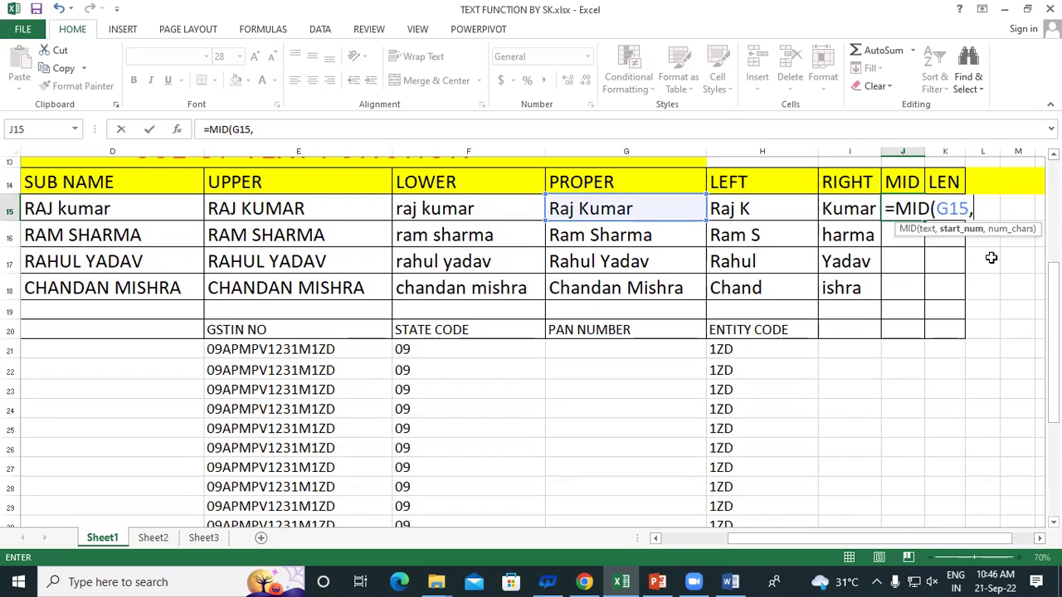
{"action": "type", "text": "2"}
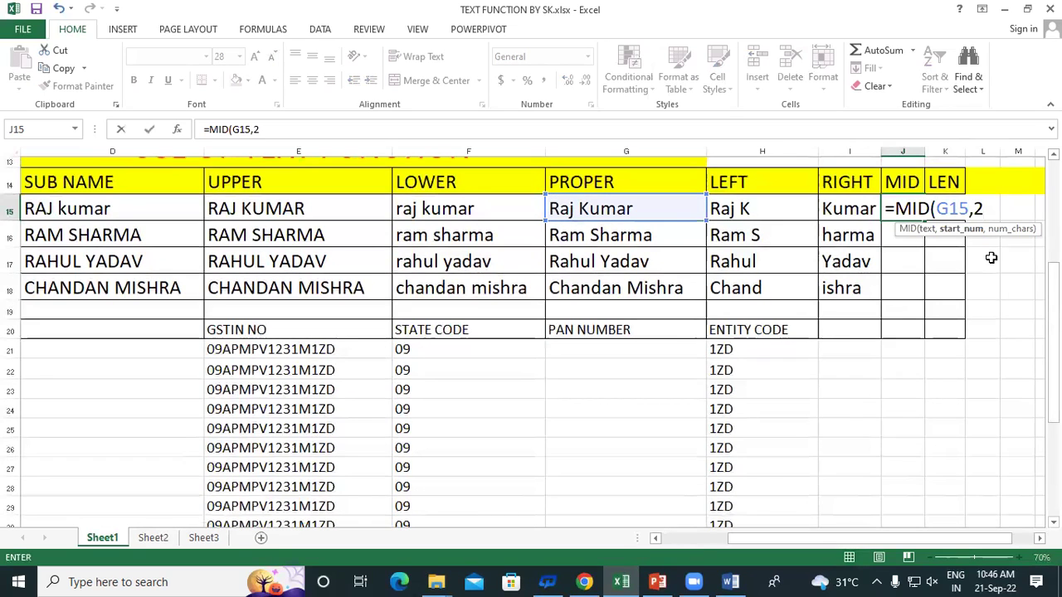
{"action": "type", "text": ","}
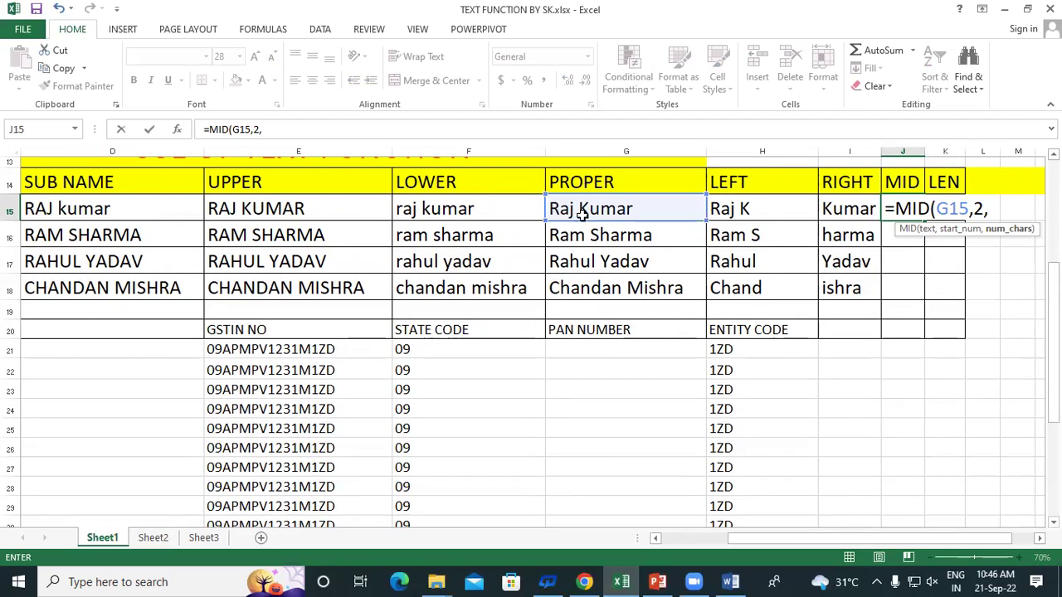
{"action": "type", "text": "2)"}
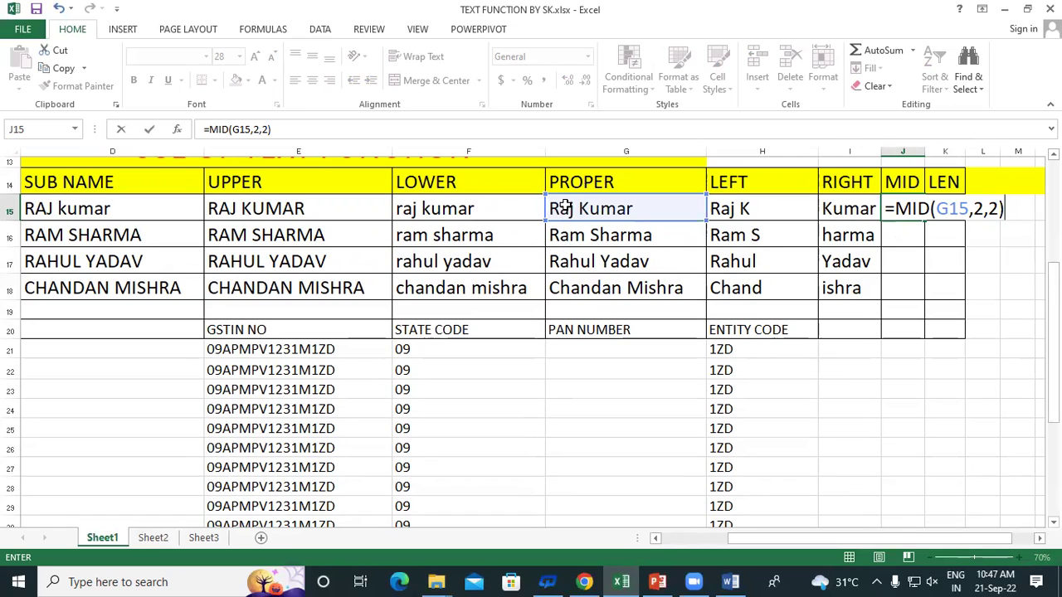
{"action": "key", "text": "Return"}
Fill the MID formula down to J18, giving am, ah and ha
{"action": "left_click", "coordinate": [892, 212]}
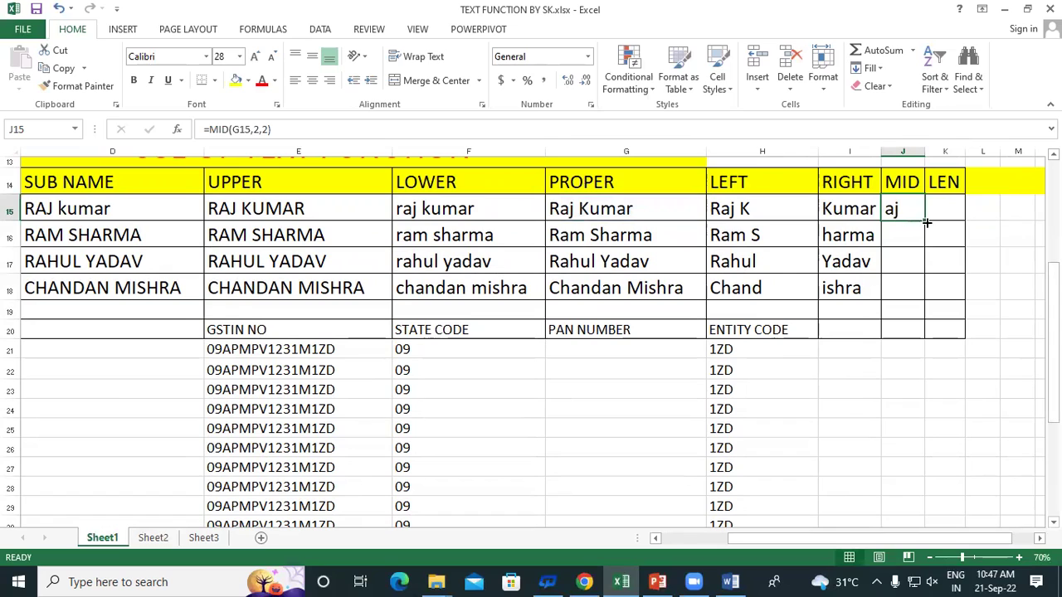
{"action": "left_click_drag", "start_coordinate": [927, 222], "coordinate": [934, 299]}
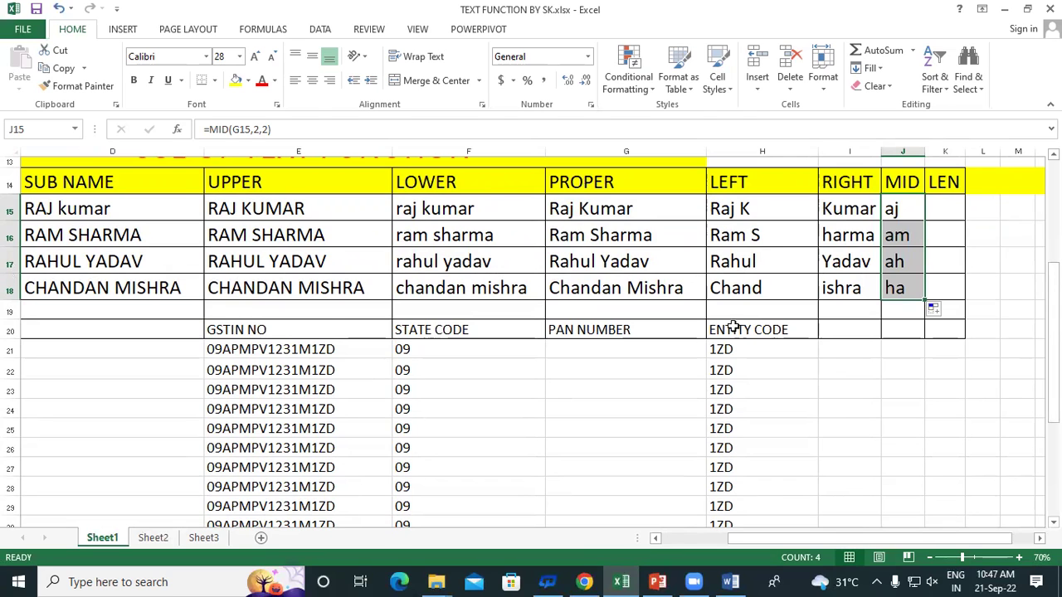
{"action": "scroll", "coordinate": [535, 355], "scroll_direction": "down", "scroll_amount": 3}
{"action": "scroll", "coordinate": [585, 385], "scroll_direction": "up", "scroll_amount": 2}
{"action": "left_click", "coordinate": [602, 283]}
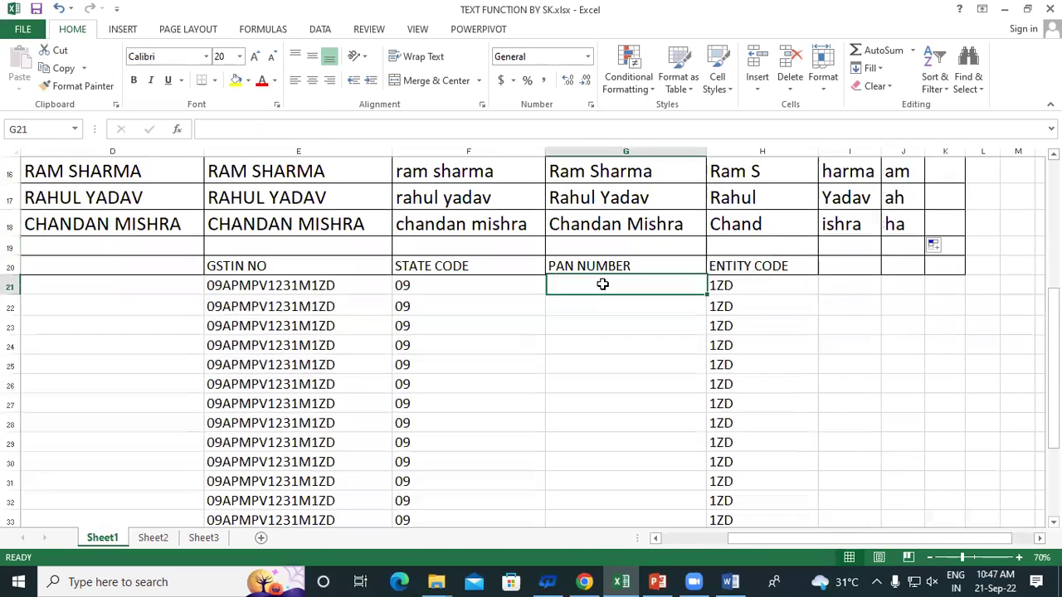
Enter =MID(E21,3,10) in G21 and fill it down to G34
{"action": "type", "text": "="}
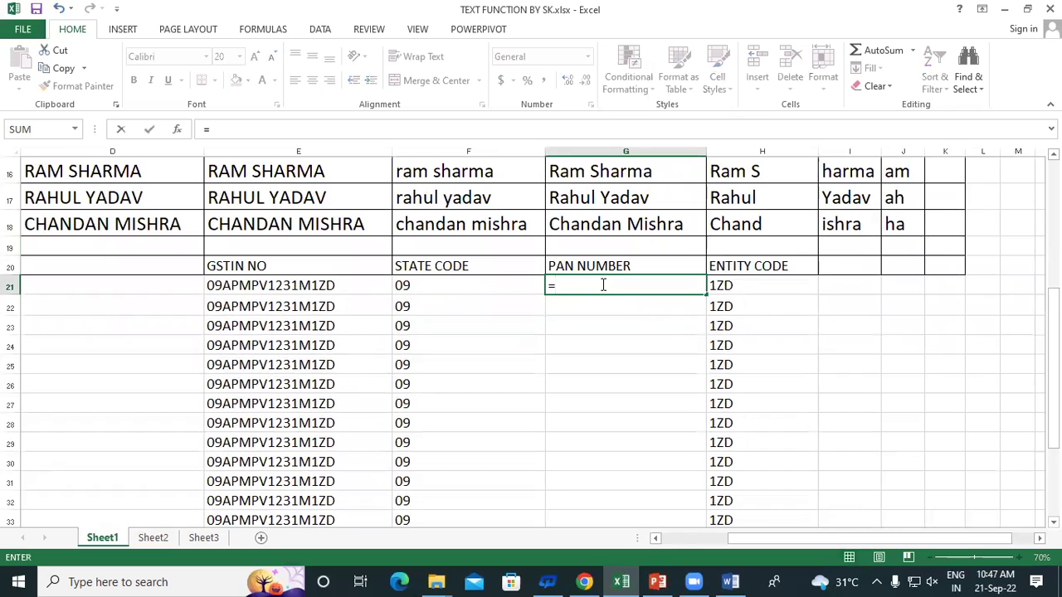
{"action": "type", "text": "MID"}
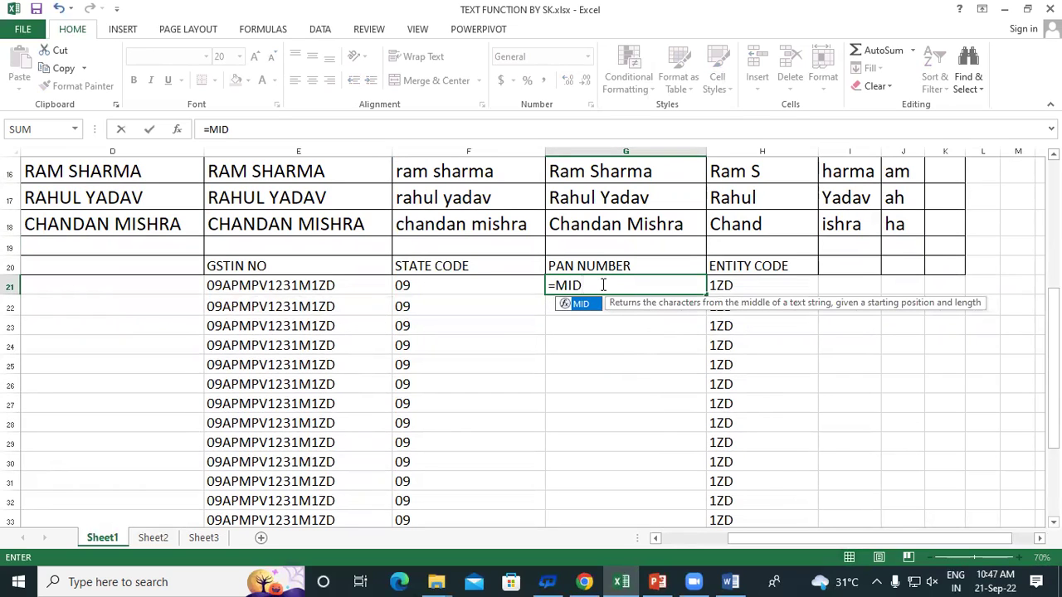
{"action": "type", "text": "("}
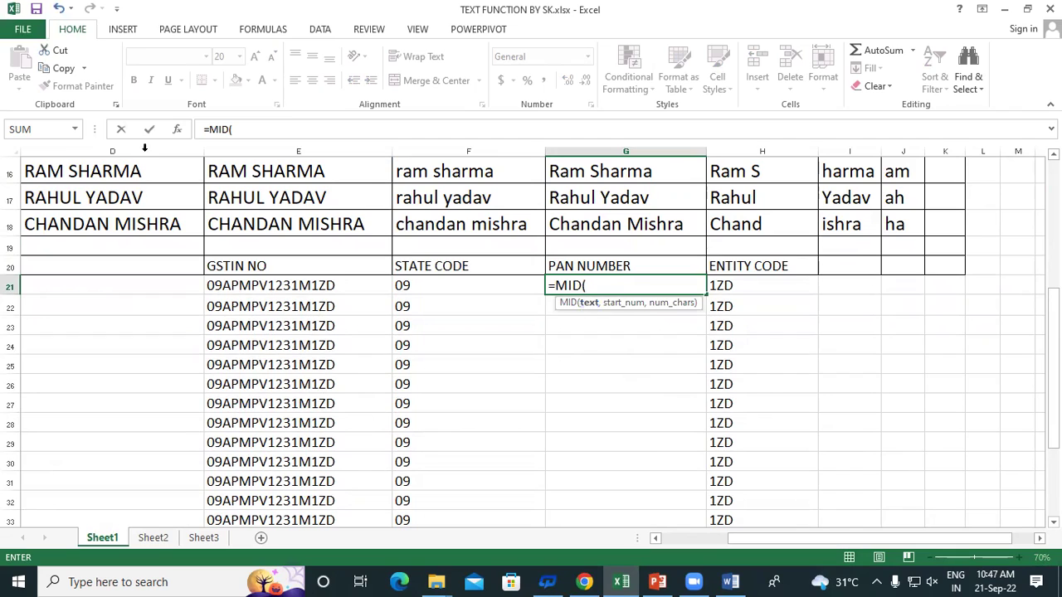
{"action": "left_click", "coordinate": [256, 286]}
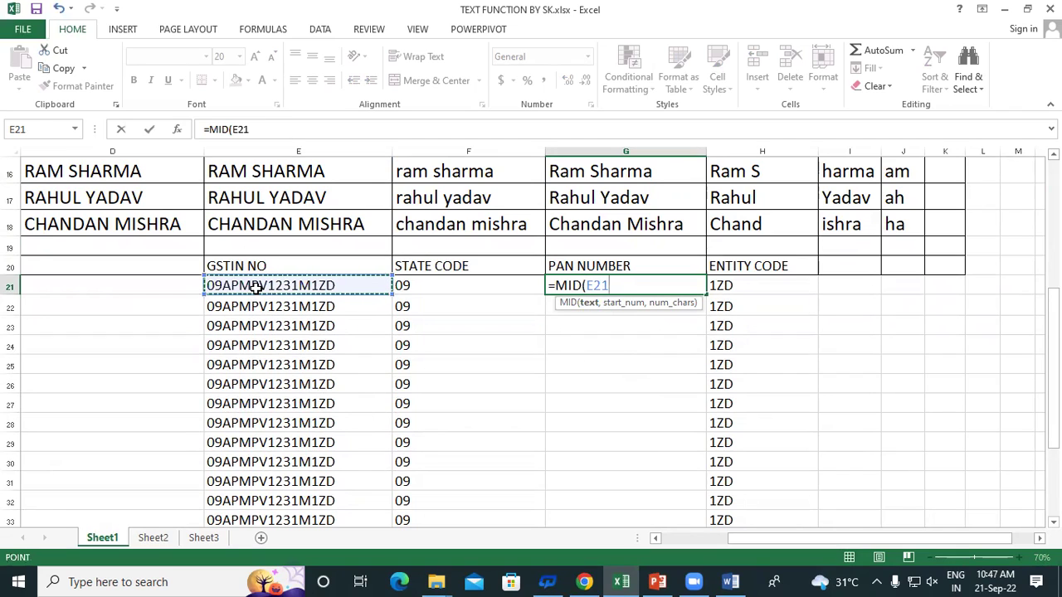
{"action": "type", "text": ","}
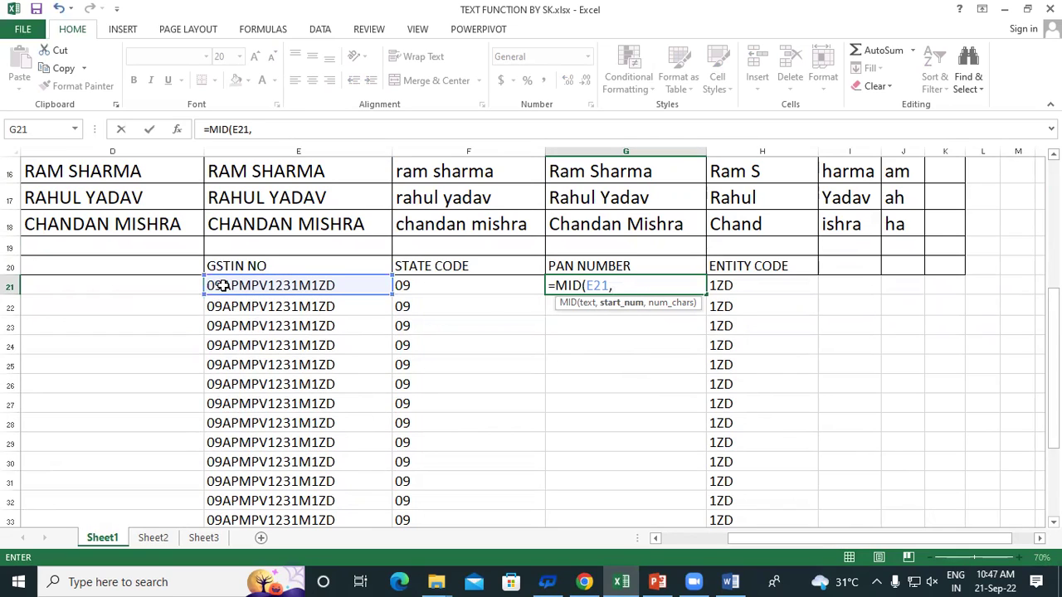
{"action": "type", "text": "3,"}
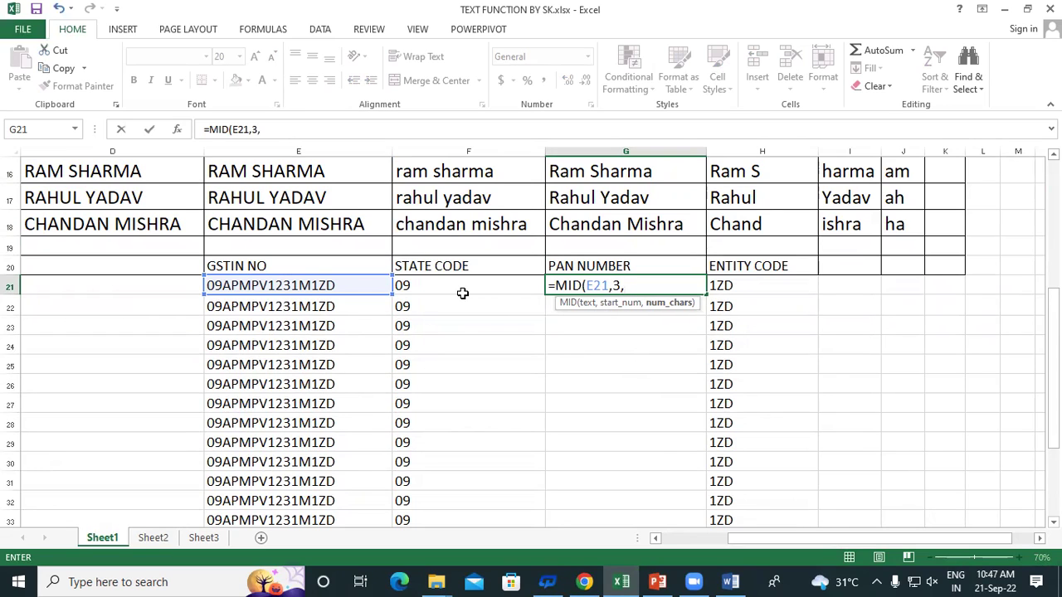
{"action": "type", "text": "10)"}
{"action": "key", "text": "Return"}
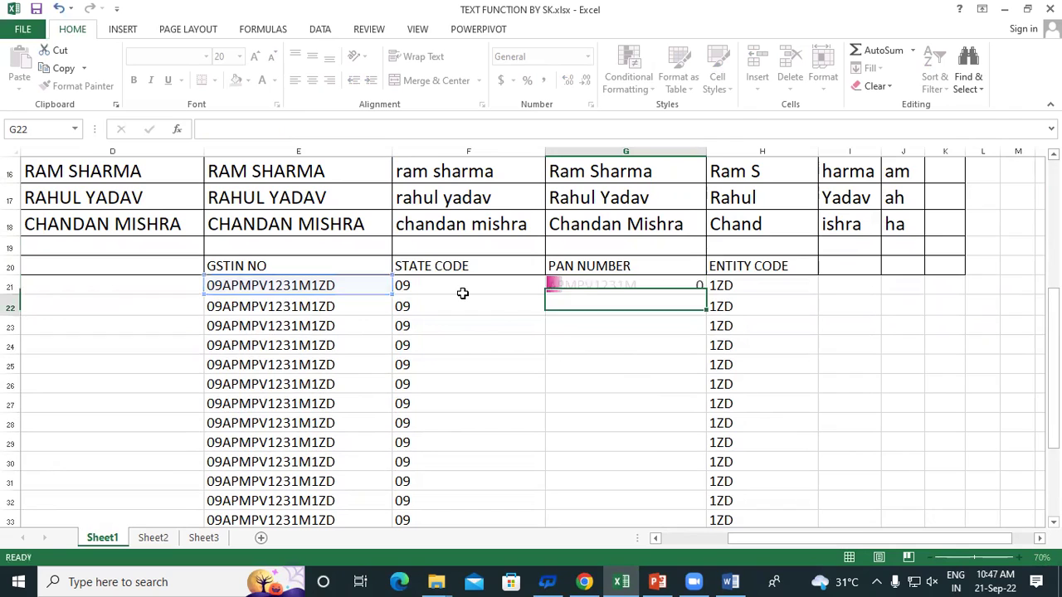
{"action": "left_click", "coordinate": [630, 284]}
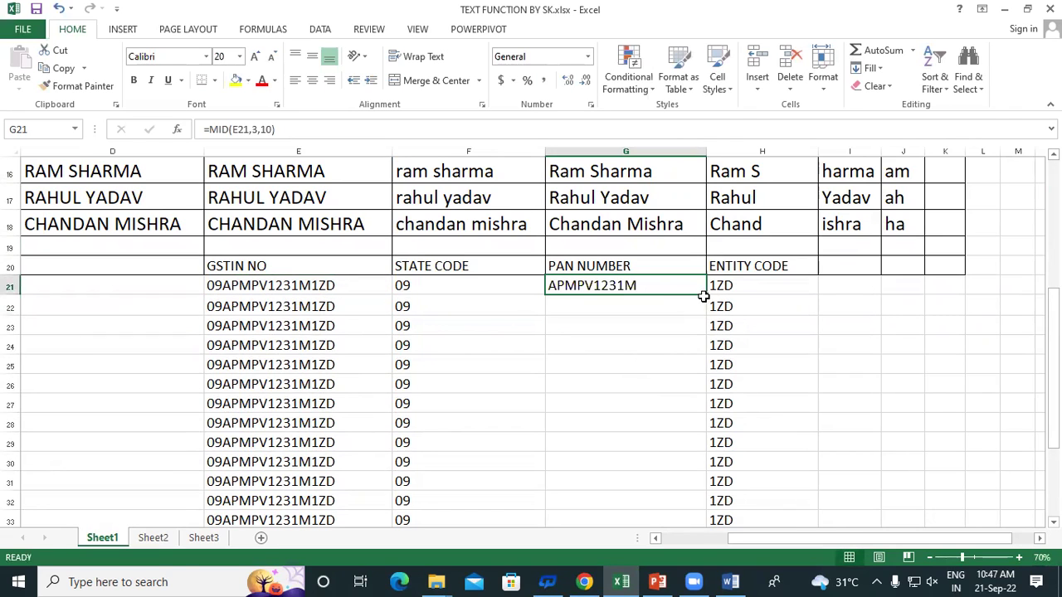
{"action": "left_click_drag", "start_coordinate": [705, 295], "coordinate": [723, 443]}
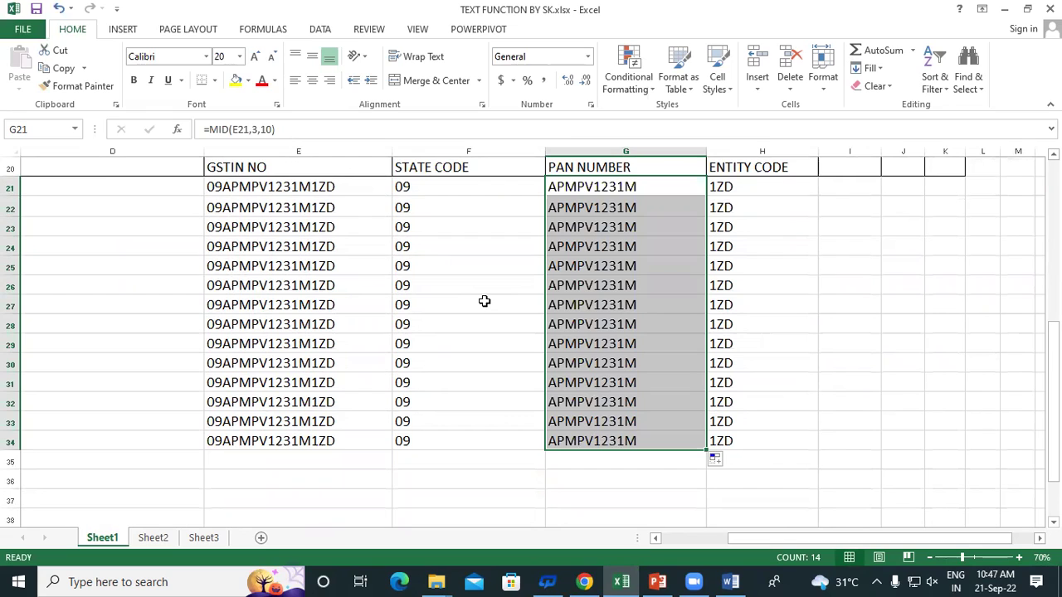
Review the state code, PAN and entity code results in F21:H34
{"action": "left_click", "coordinate": [503, 255]}
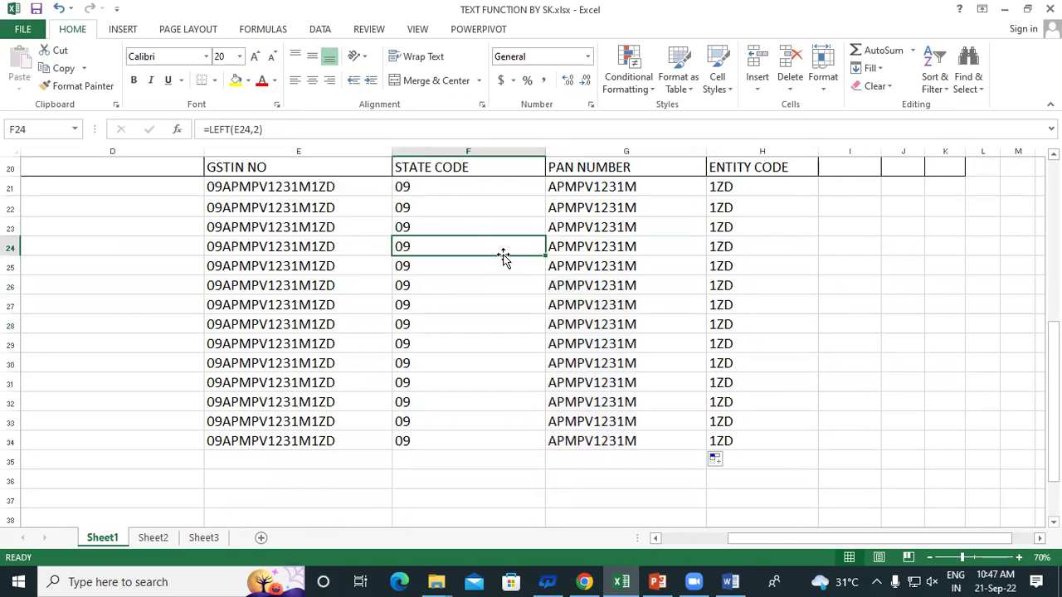
{"action": "left_click_drag", "start_coordinate": [434, 190], "coordinate": [455, 447]}
{"action": "left_click_drag", "start_coordinate": [577, 191], "coordinate": [580, 441]}
{"action": "left_click_drag", "start_coordinate": [728, 187], "coordinate": [739, 440]}
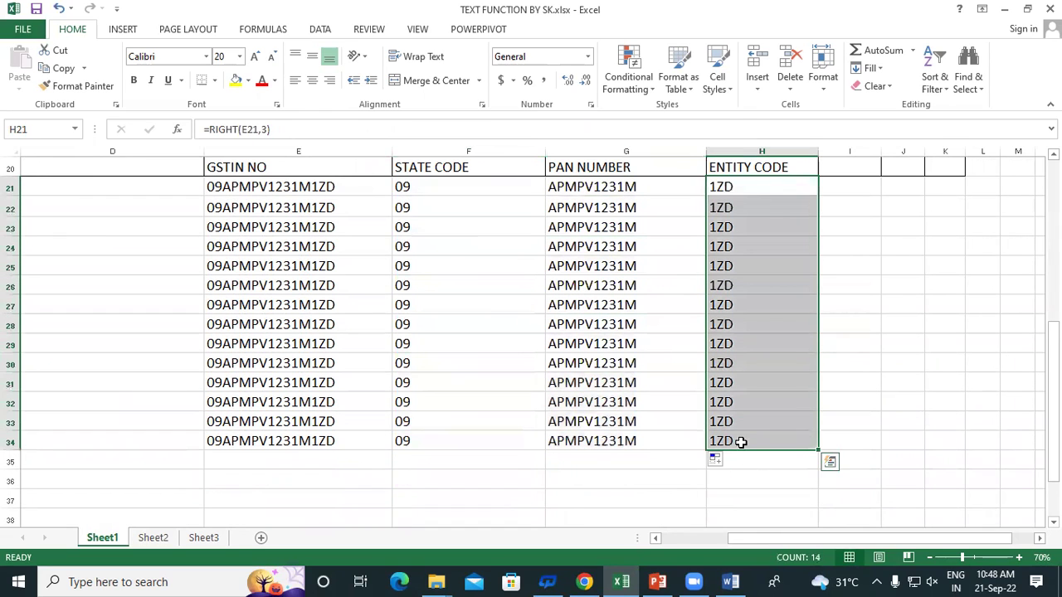
{"action": "scroll", "coordinate": [807, 377], "scroll_direction": "up", "scroll_amount": 1}
{"action": "left_click", "coordinate": [829, 237]}
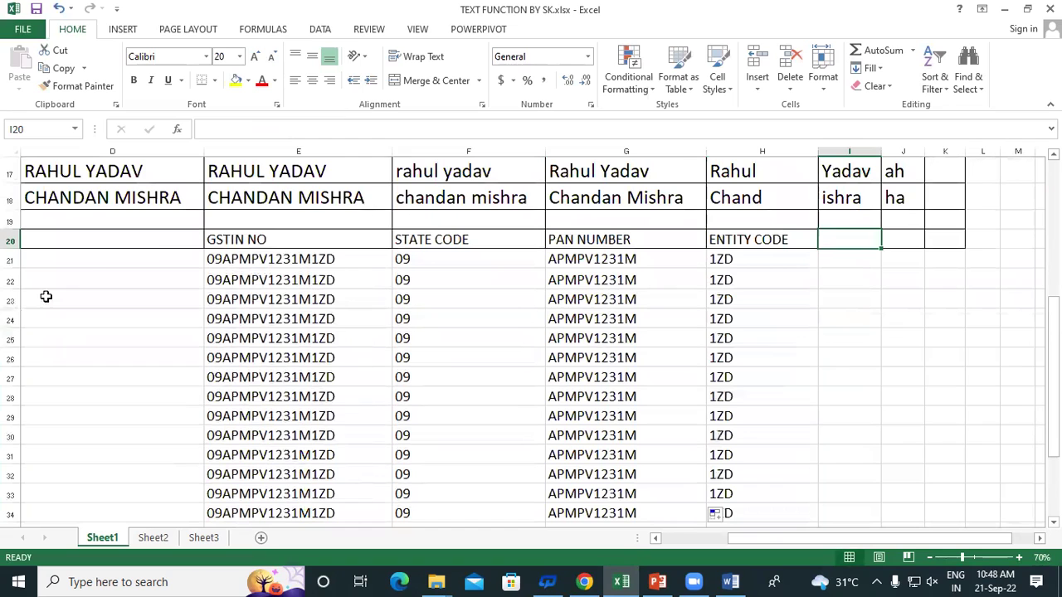
Copy the GSTIN NO header from E20 into I20
{"action": "left_click", "coordinate": [271, 239]}
{"action": "key", "text": "ctrl+c"}
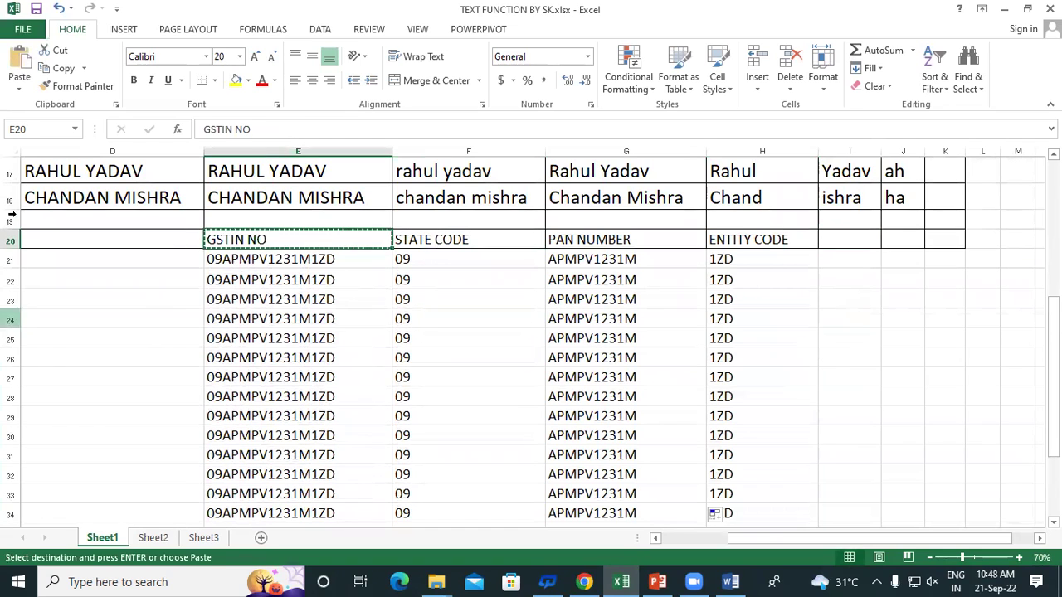
{"action": "left_click", "coordinate": [860, 240]}
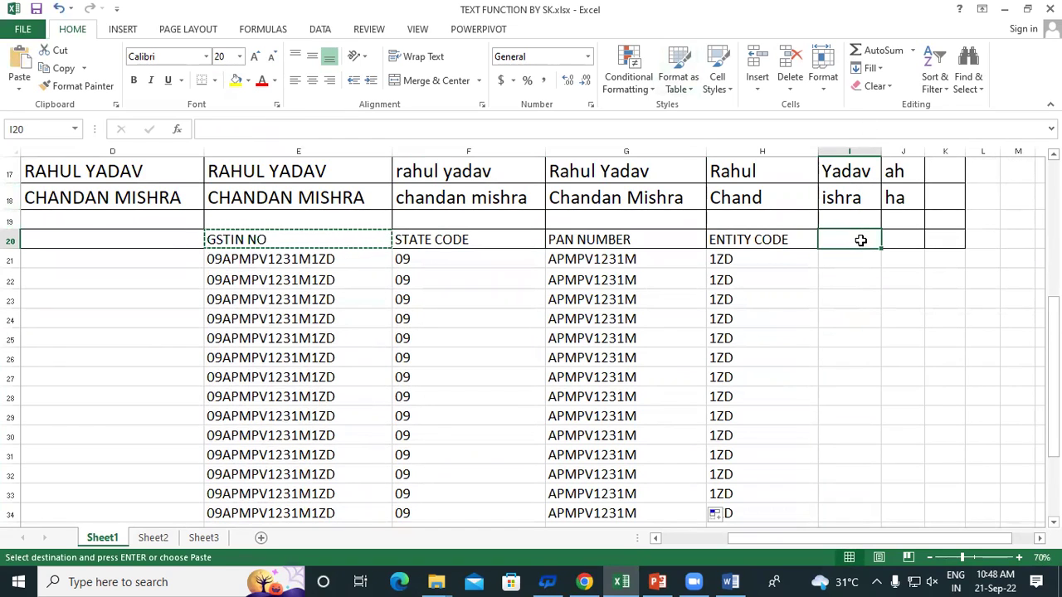
{"action": "key", "text": "ctrl+v"}
Enter =CONCATENATE(F21,G21,H21) in I21 to rejoin the GSTIN parts
{"action": "left_click", "coordinate": [846, 263]}
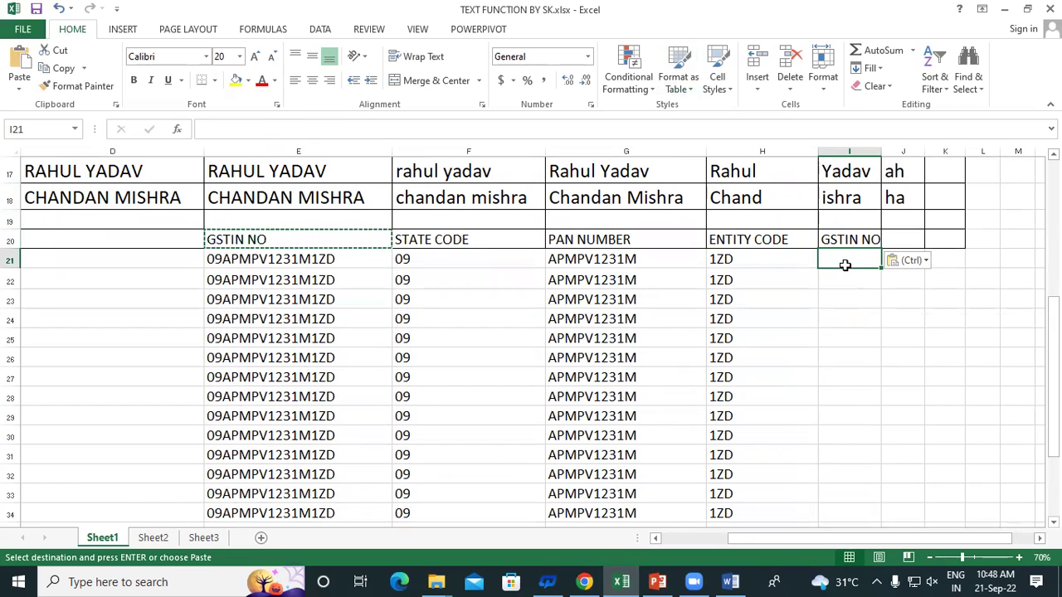
{"action": "type", "text": "="}
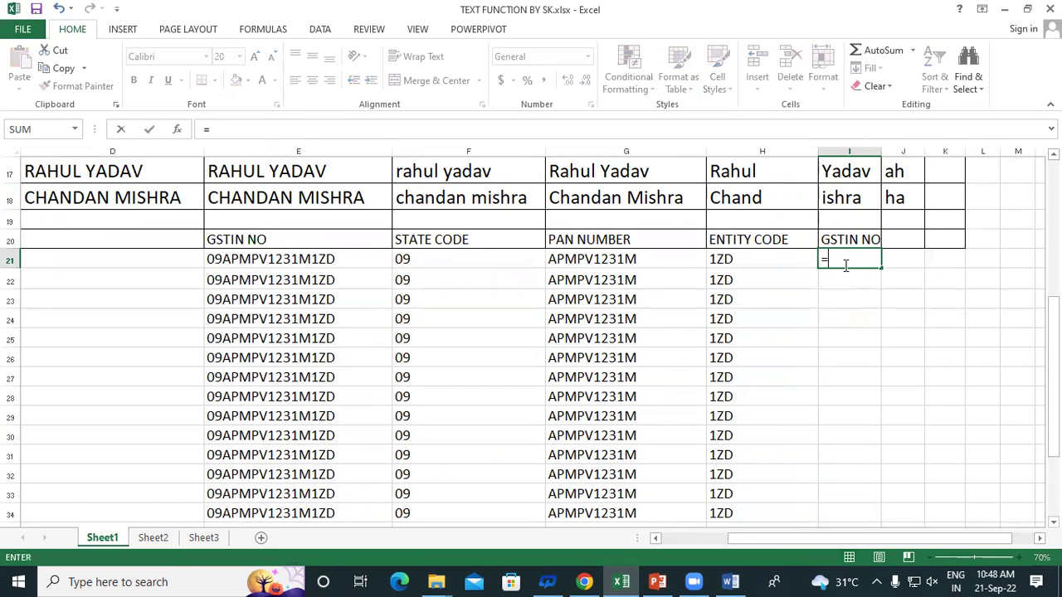
{"action": "type", "text": "CONCA"}
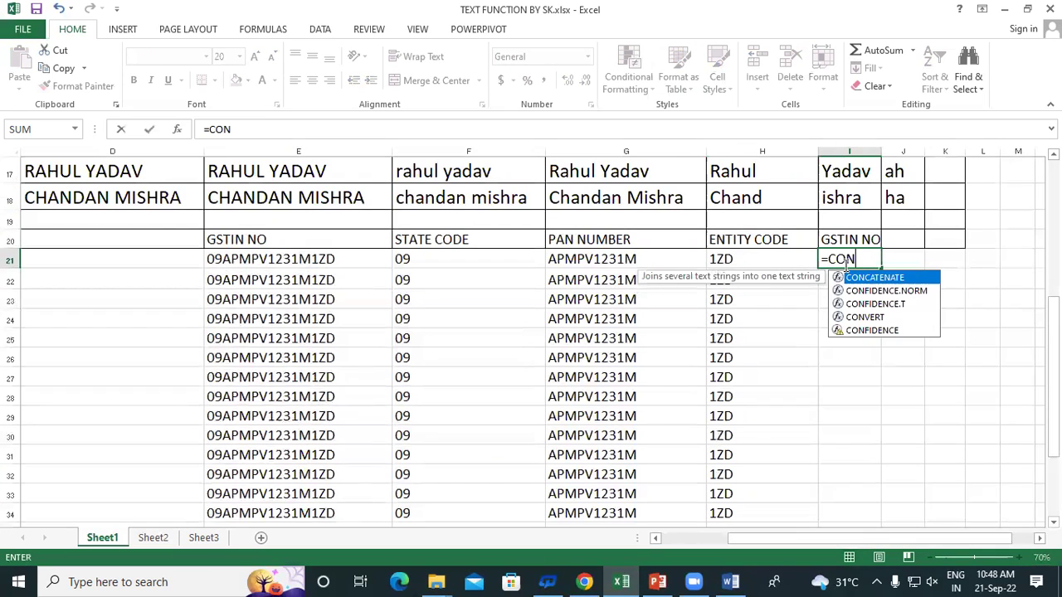
{"action": "double_click", "coordinate": [871, 279]}
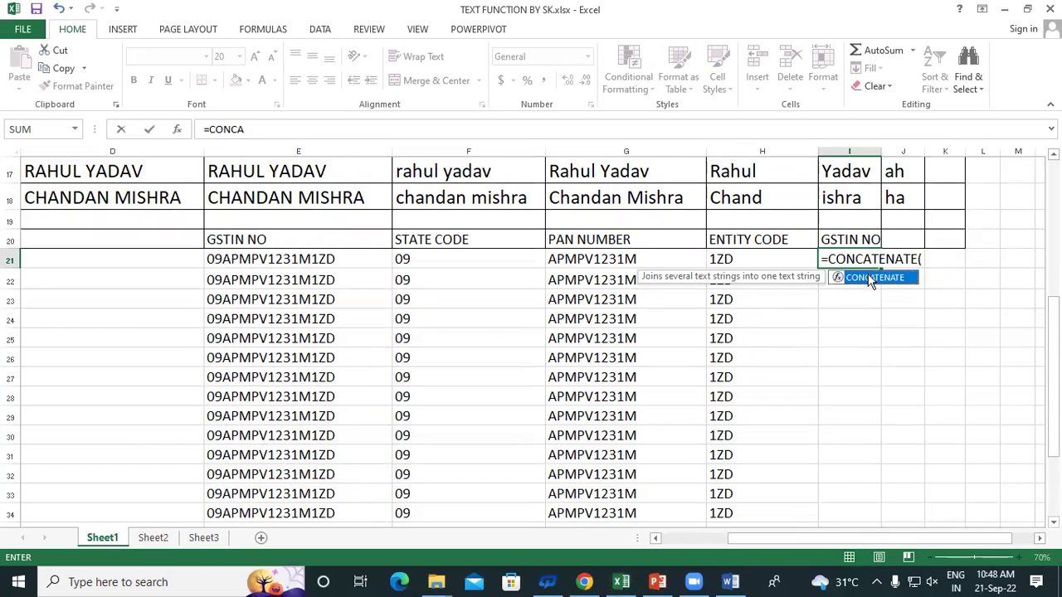
{"action": "left_click", "coordinate": [469, 259]}
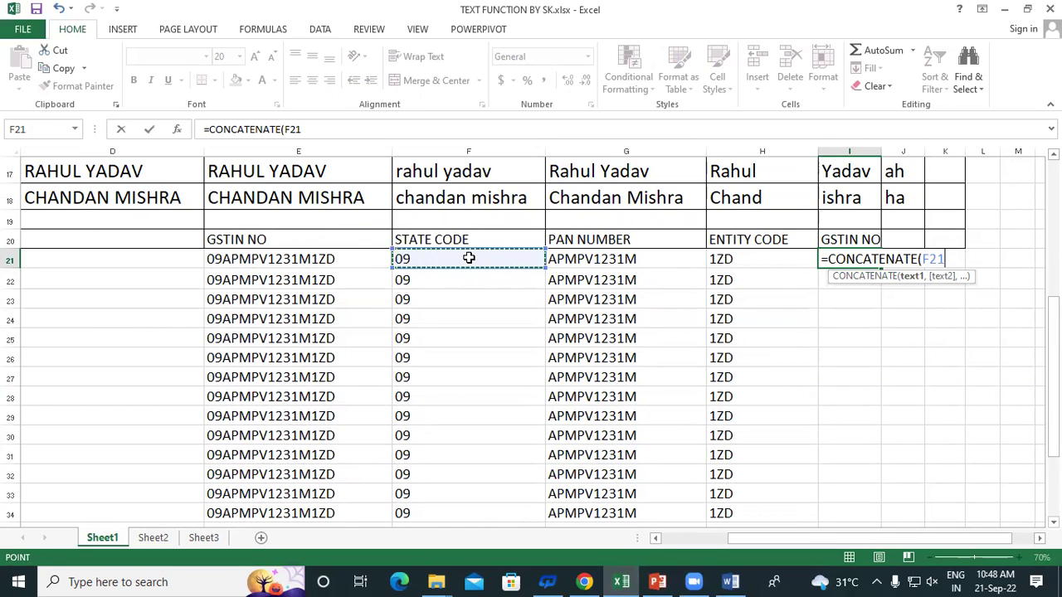
{"action": "type", "text": ","}
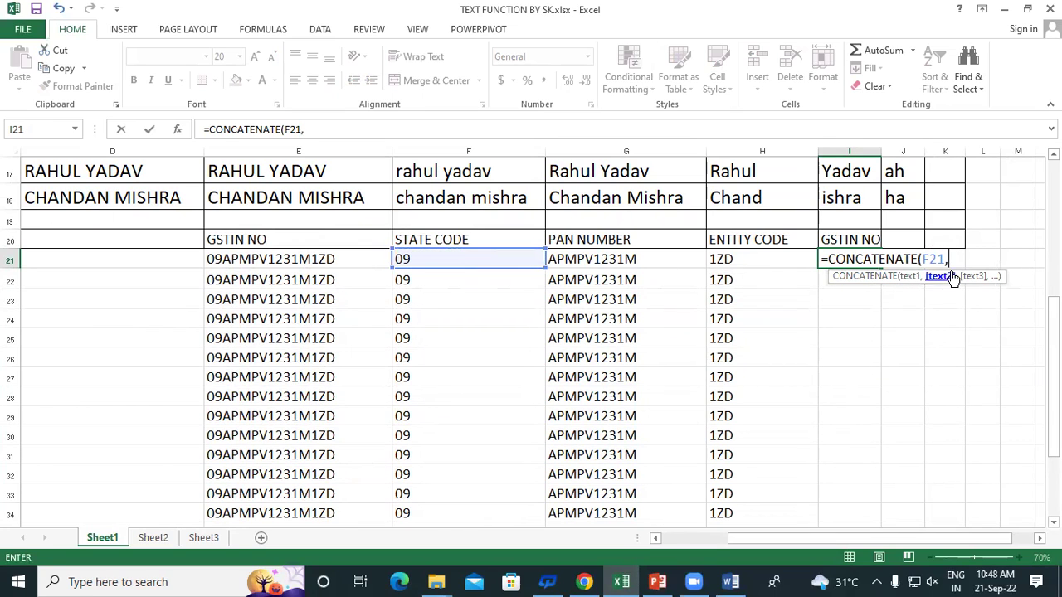
{"action": "left_click", "coordinate": [600, 258]}
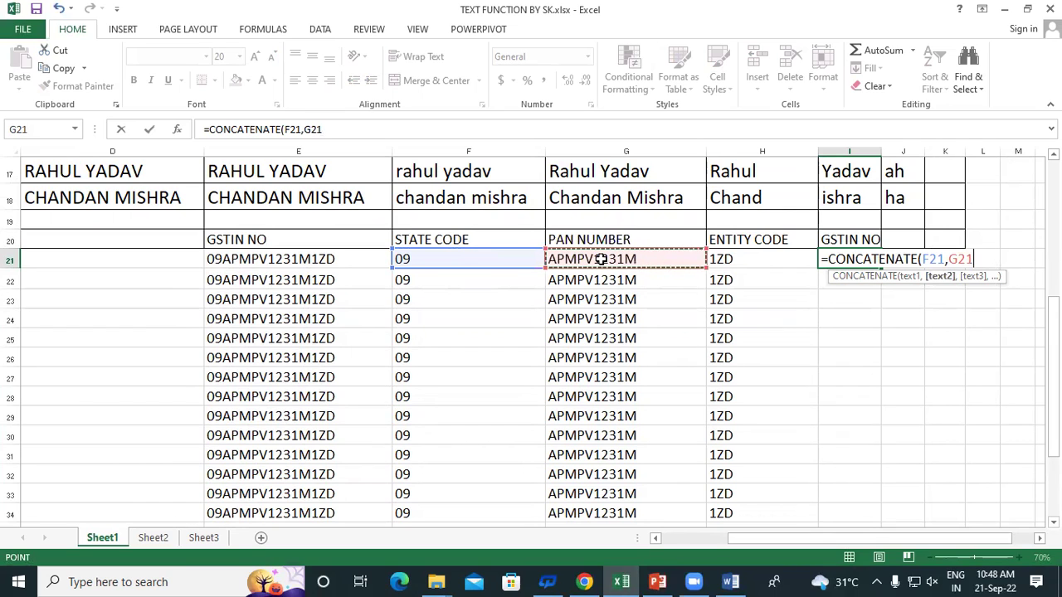
{"action": "type", "text": ","}
{"action": "left_click", "coordinate": [757, 259]}
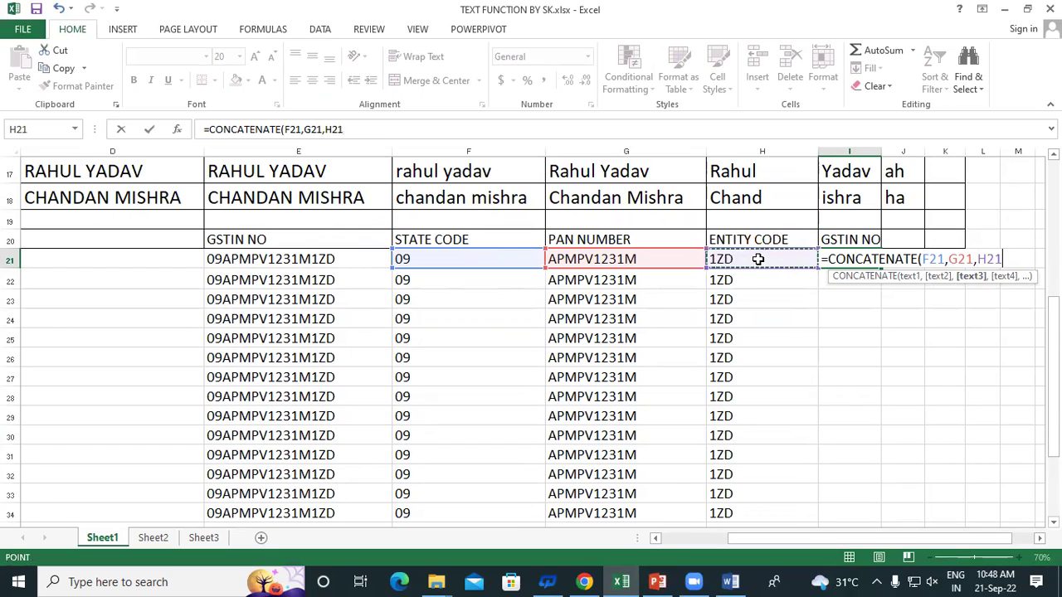
{"action": "type", "text": ")"}
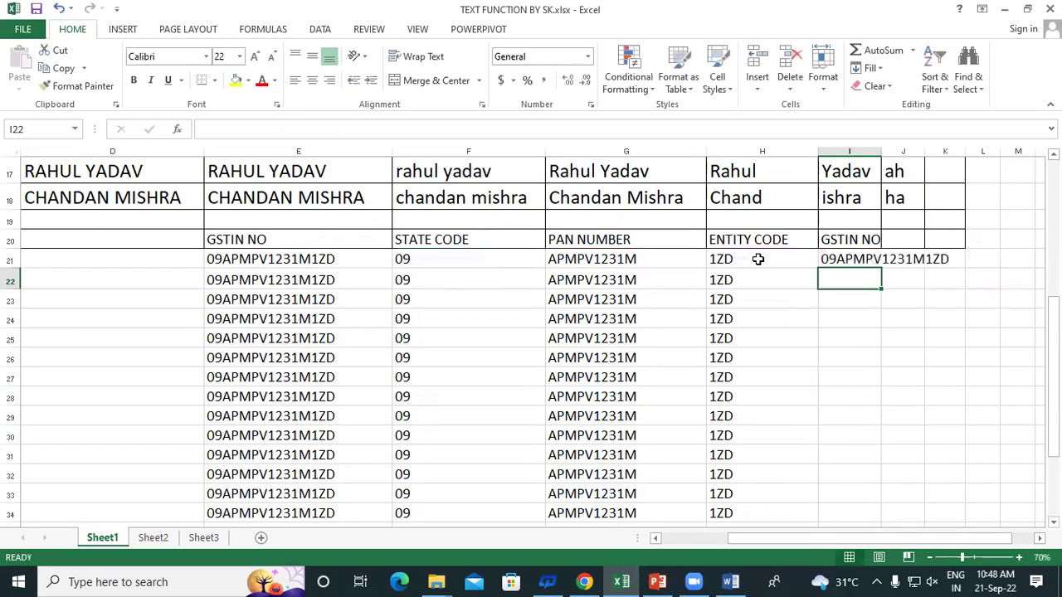
Fill the CONCATENATE formula down to I34 and widen column I to fit
{"action": "left_click", "coordinate": [878, 261]}
{"action": "left_click_drag", "start_coordinate": [882, 267], "coordinate": [922, 517]}
{"action": "left_click_drag", "start_coordinate": [880, 149], "coordinate": [979, 170]}
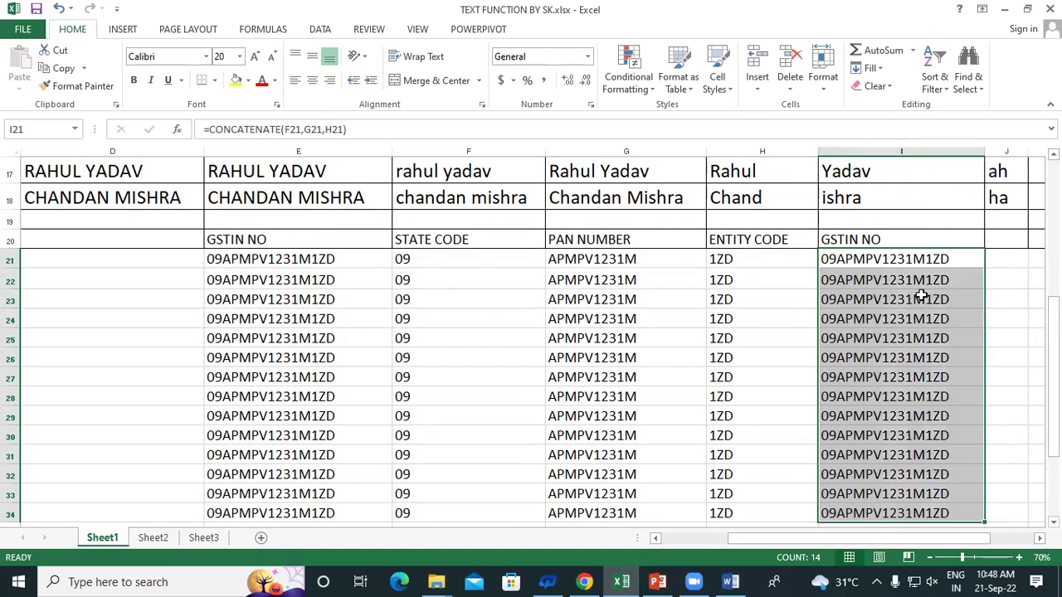
{"action": "left_click", "coordinate": [851, 283]}
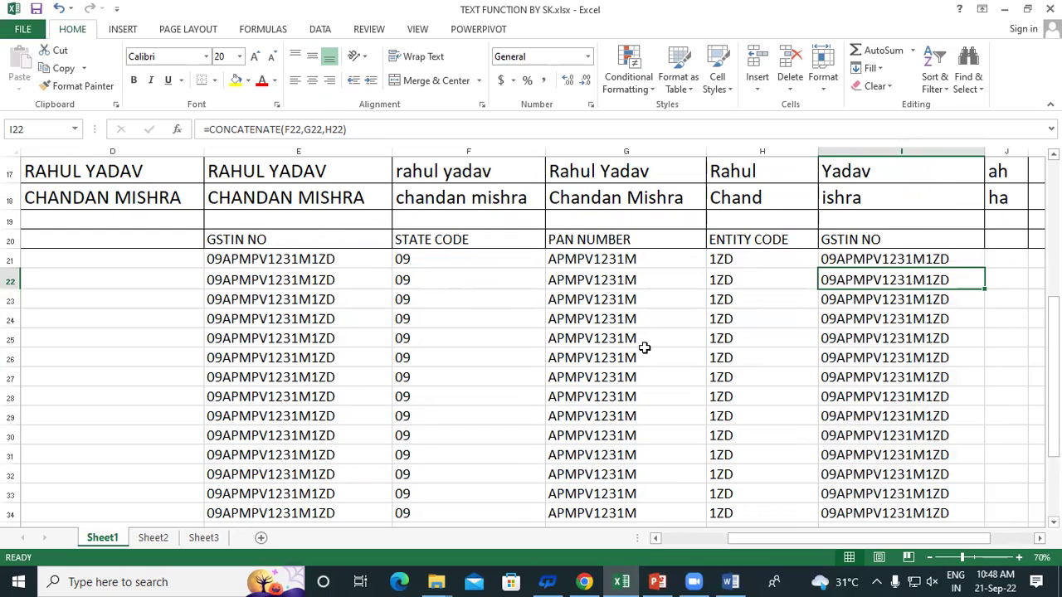